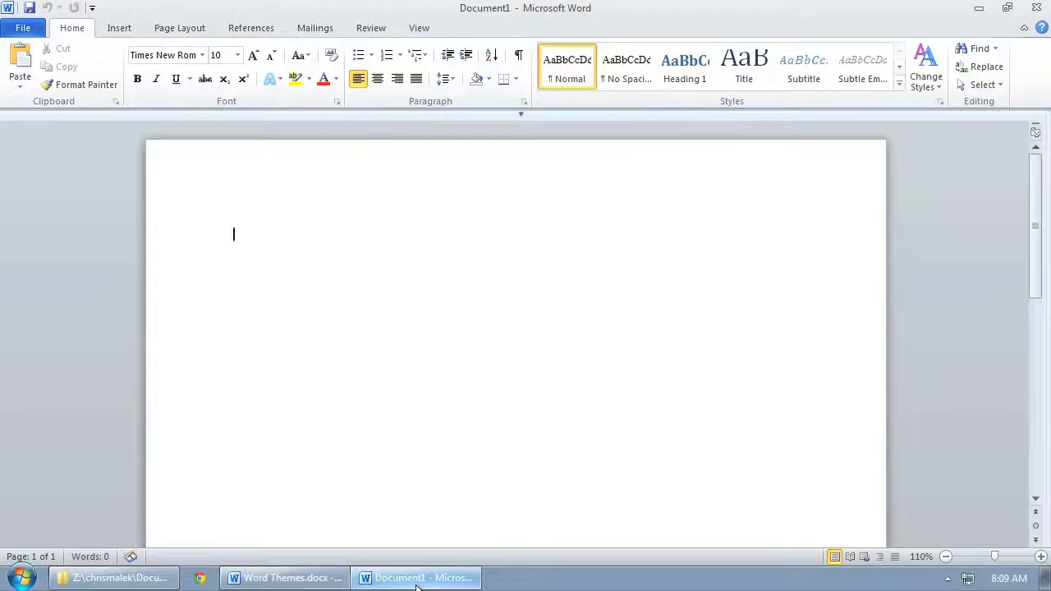
- Paste the copied training script into the blank document and return to its beginning
key(ctrl+v)
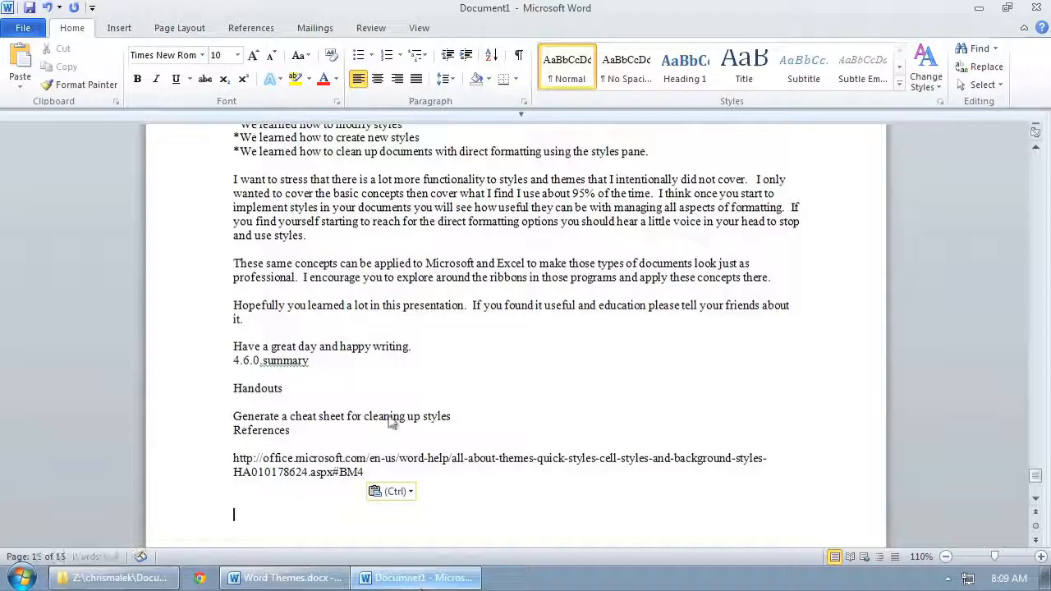
key(ctrl+Home)
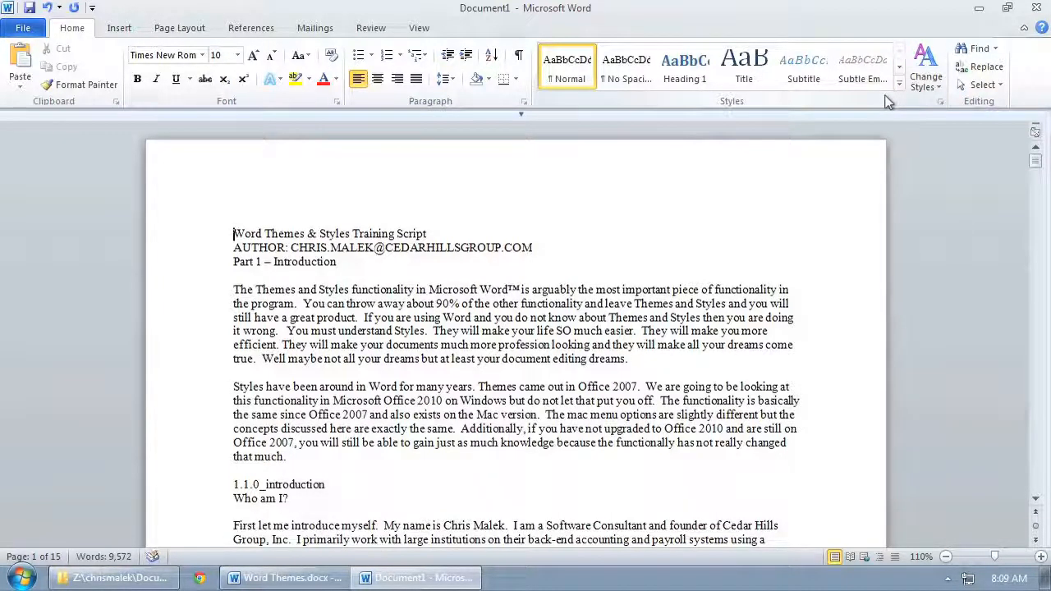
- Display the Styles pane, slightly narrowed, and the Navigation pane alongside the document
click(941, 102)
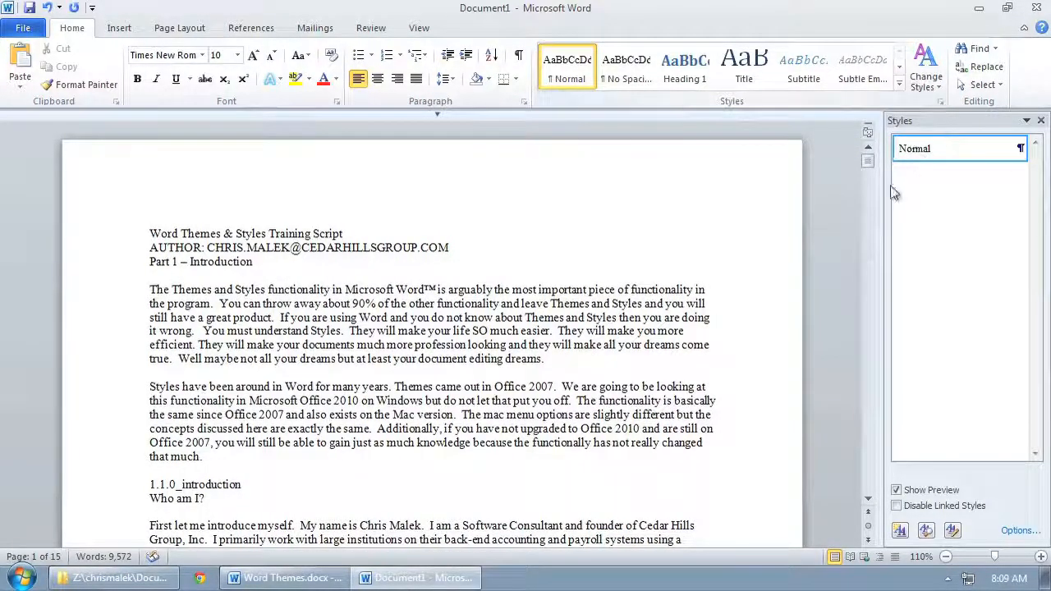
mouse_move(885, 183)
mouse_down()
mouse_move(833, 181)
mouse_move(884, 195)
mouse_up()
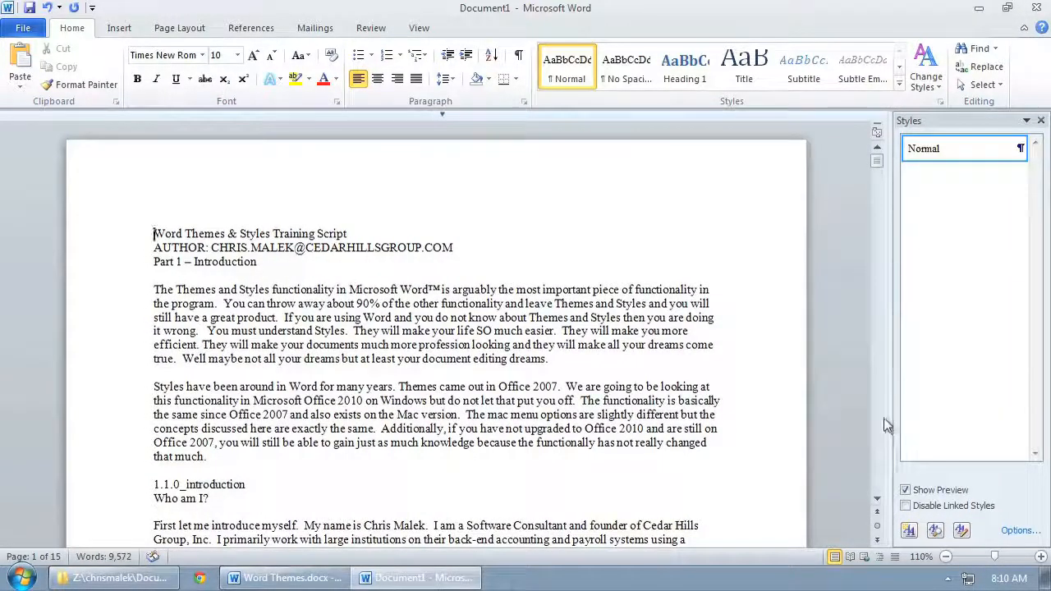
click(418, 29)
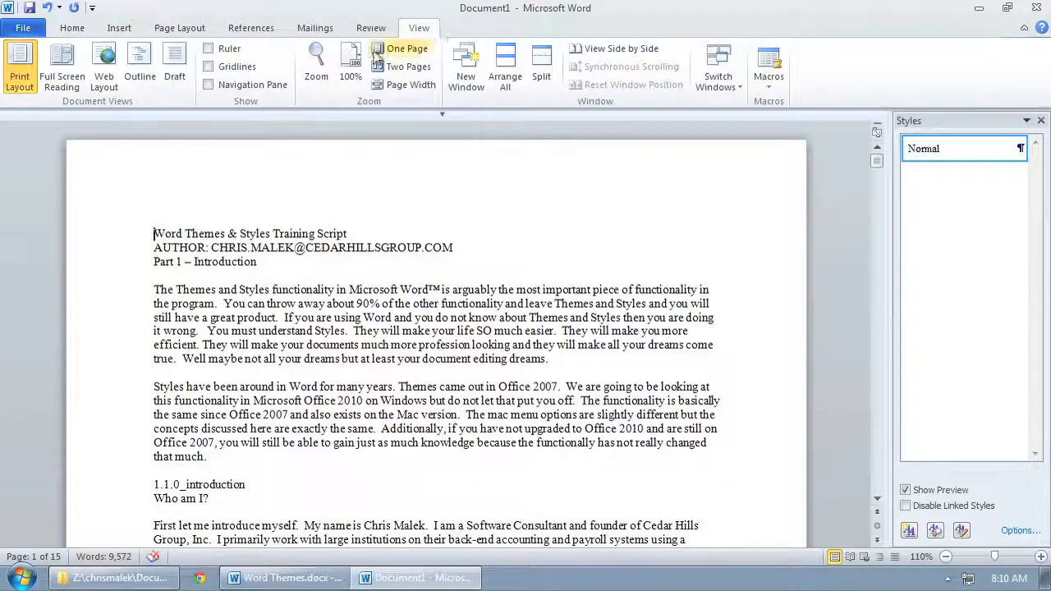
click(248, 85)
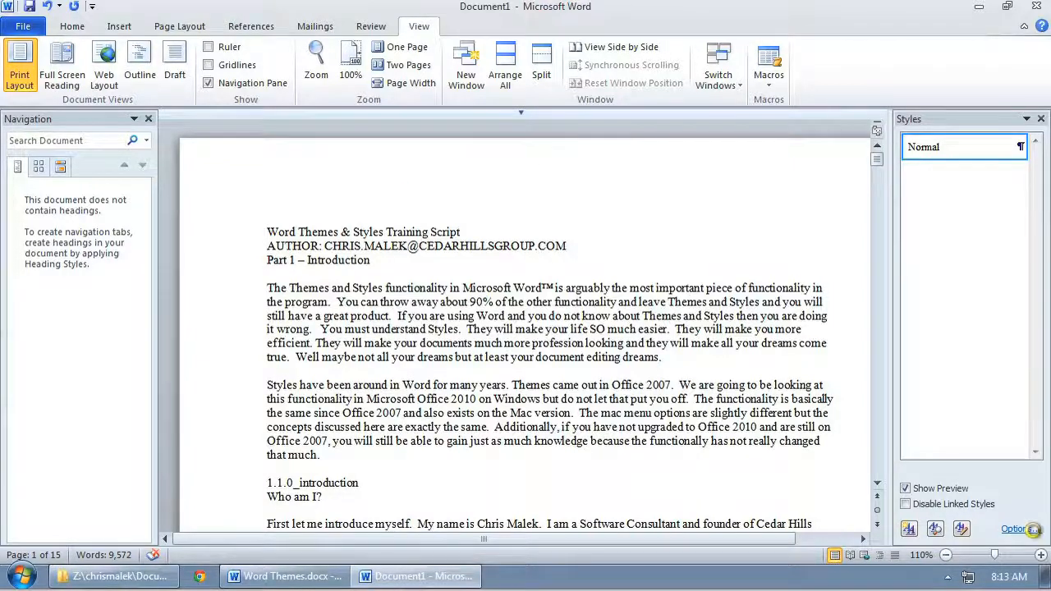
- Configure the Styles pane to show all styles, sorted alphabetically
click(1018, 530)
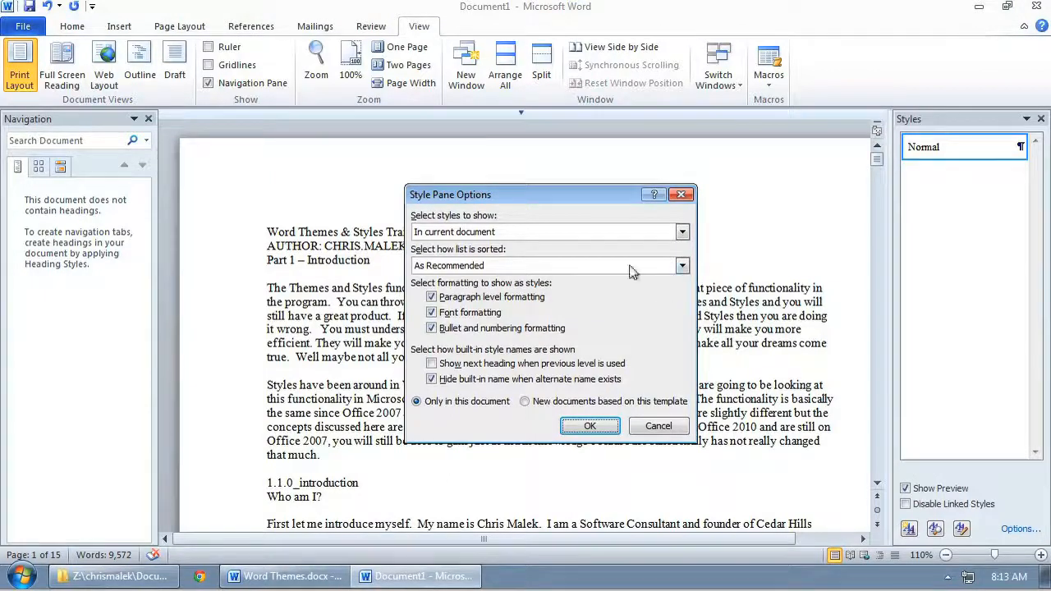
click(681, 234)
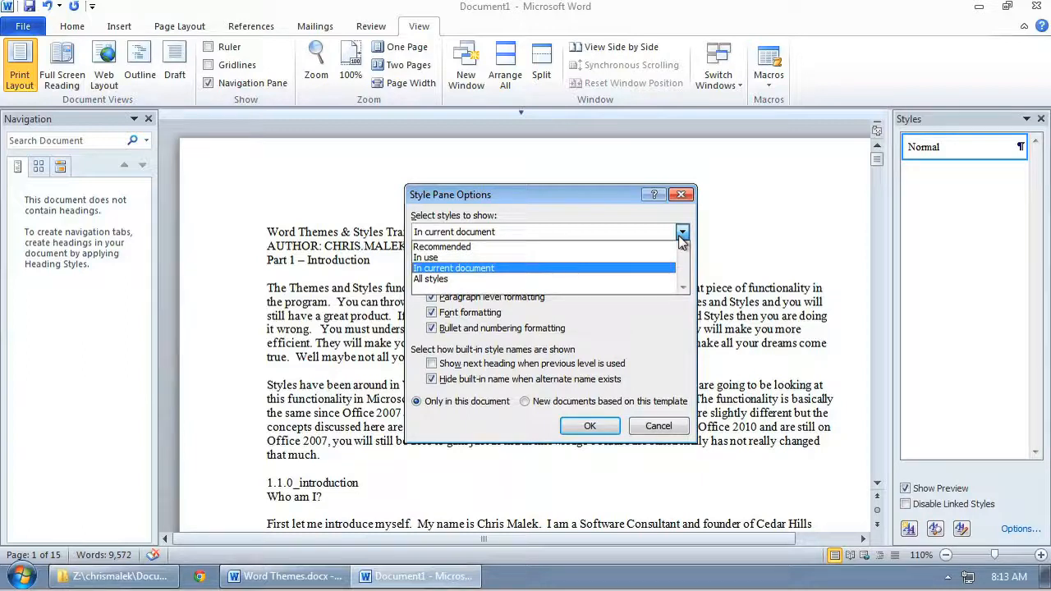
click(600, 279)
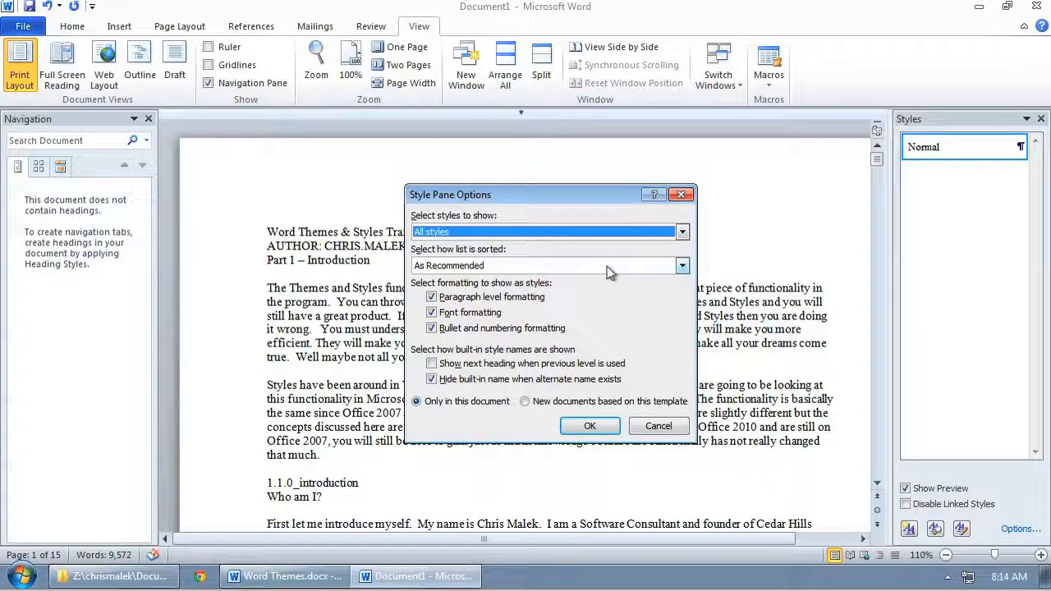
click(607, 266)
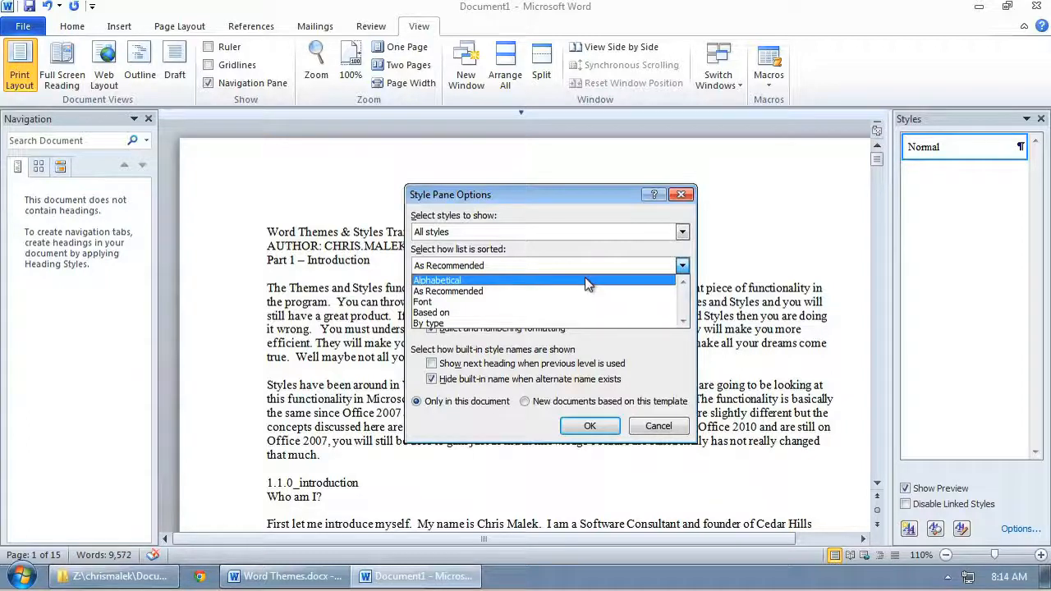
click(584, 280)
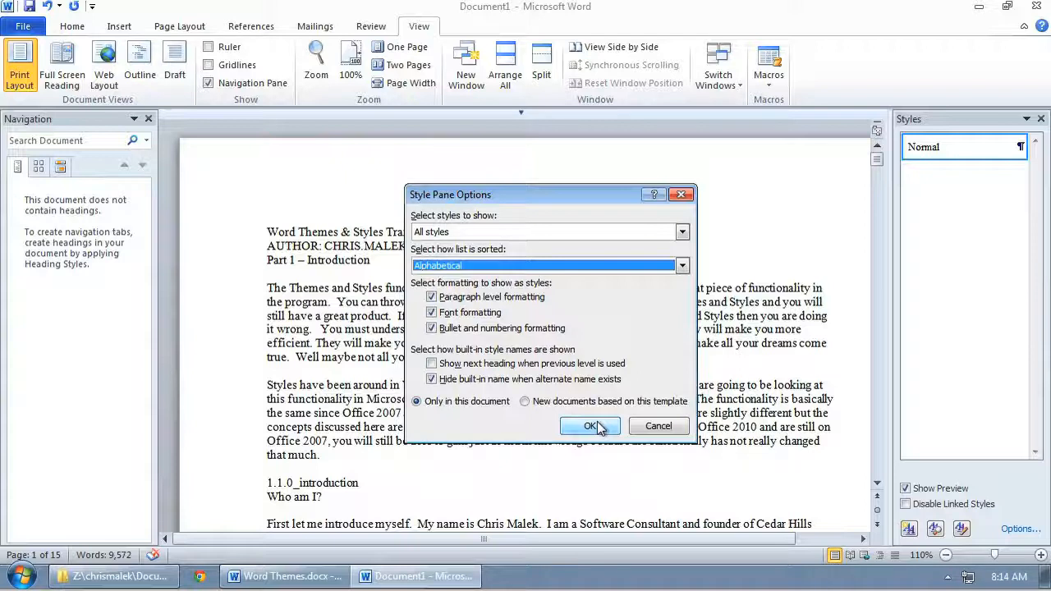
click(592, 427)
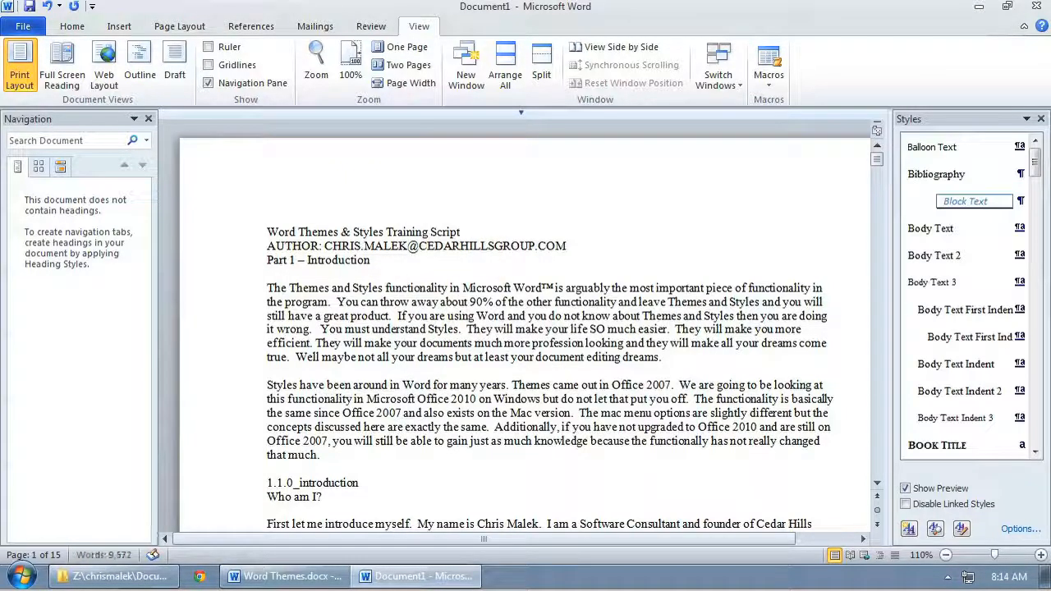
- Look through the alphabetical list of built-in styles, including the body text, heading, list and Normal styles
mouse_move(1035, 167)
mouse_down()
mouse_move(1048, 451)
mouse_move(1048, 173)
mouse_move(1035, 165)
mouse_up()
scroll(1035, 165, down, 1)
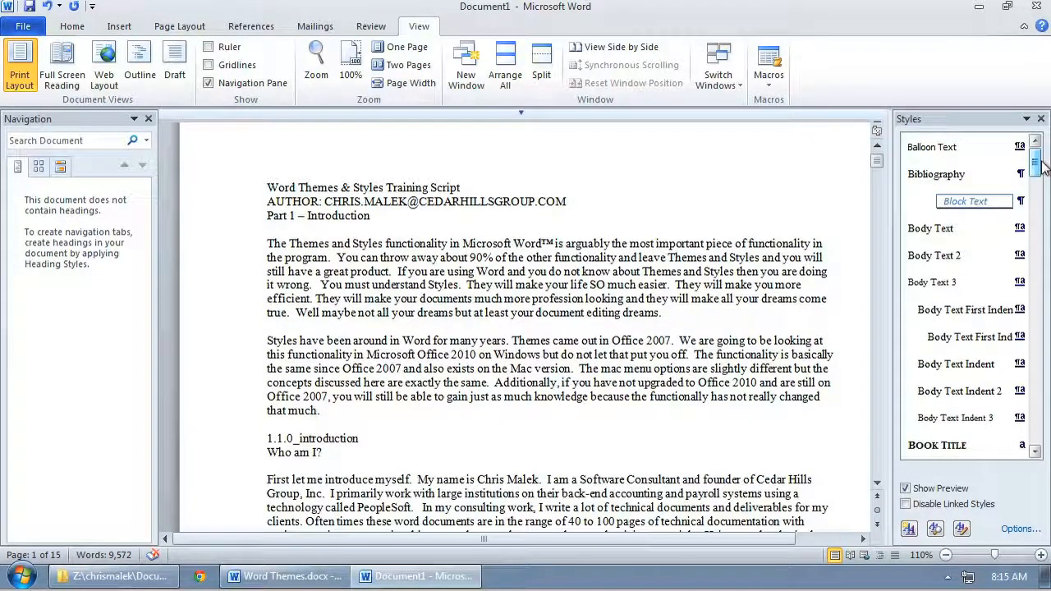
drag(1036, 164, 1042, 175)
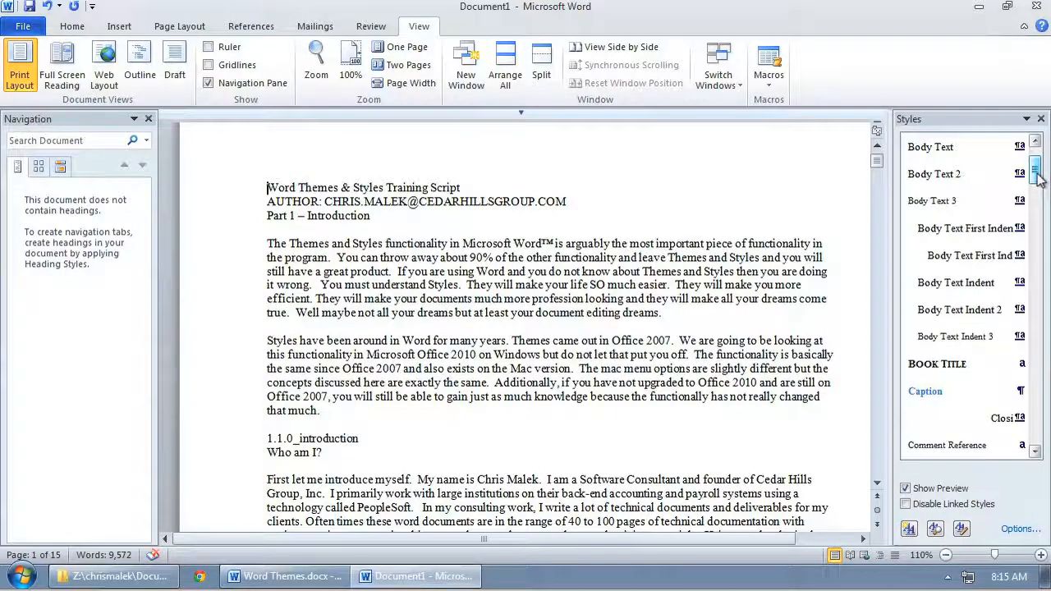
mouse_move(1036, 180)
mouse_down()
mouse_move(1039, 204)
mouse_move(1039, 190)
mouse_up()
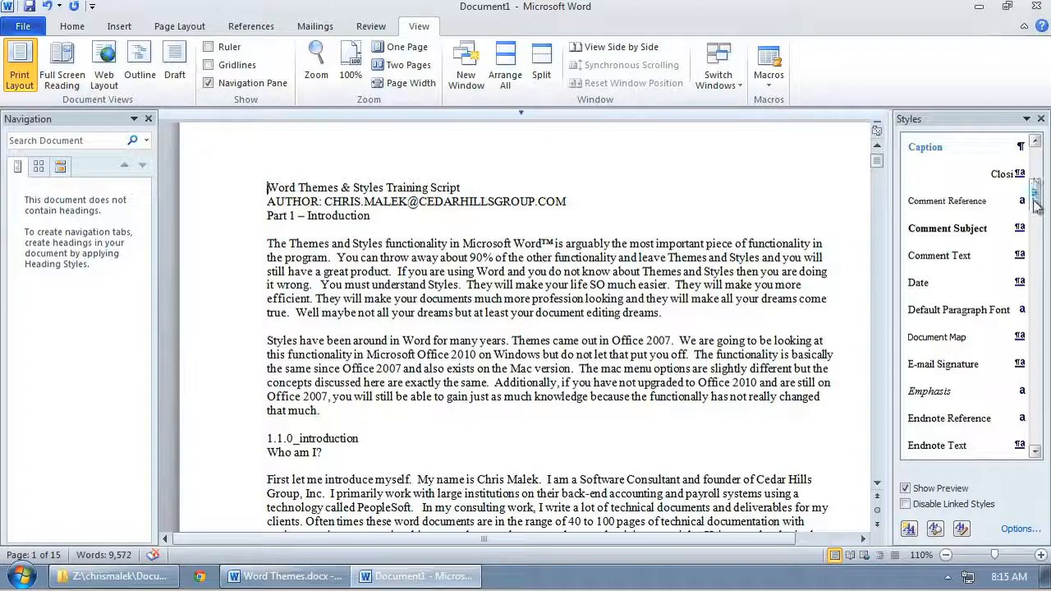
drag(1037, 205, 1041, 261)
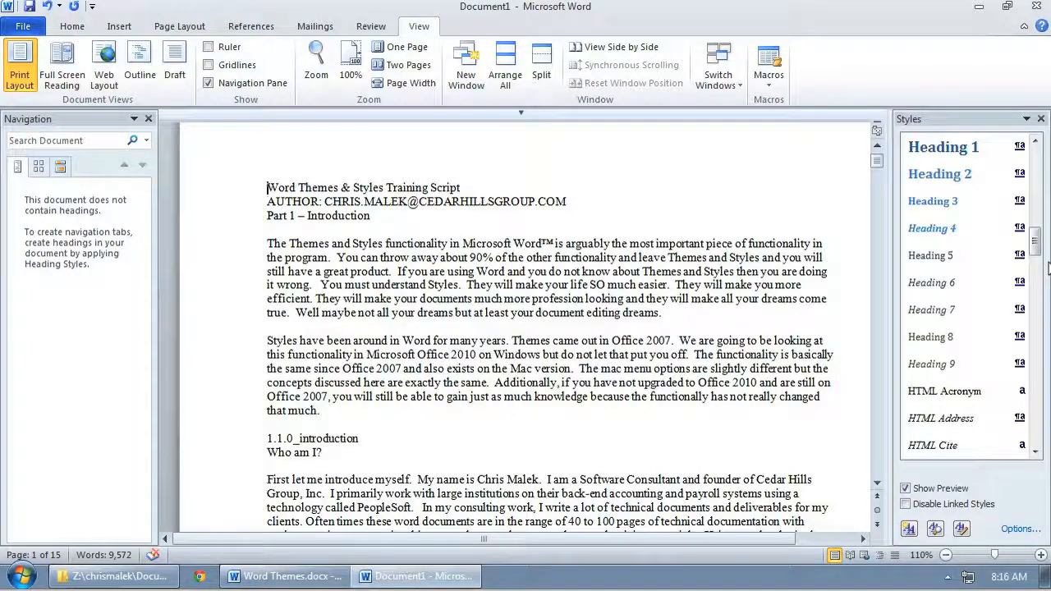
drag(1041, 254, 1047, 331)
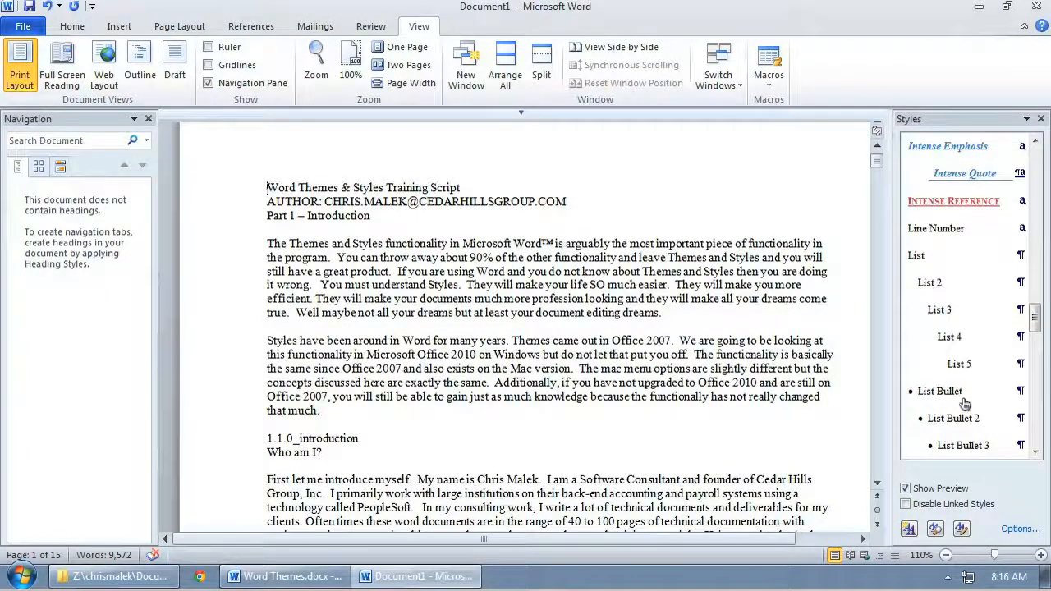
drag(1036, 326, 1046, 376)
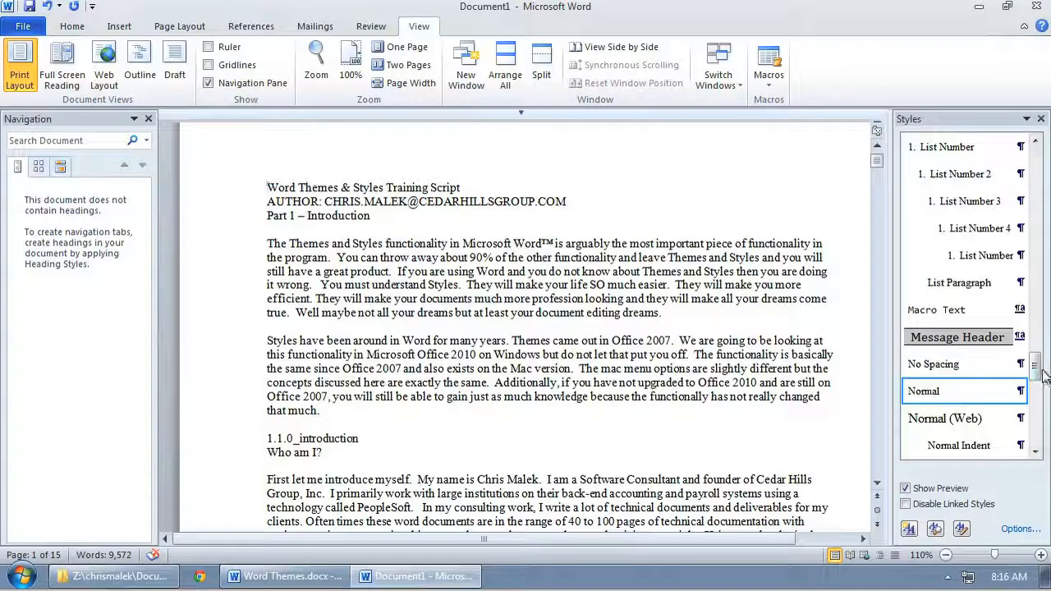
scroll(1048, 394, down, 3)
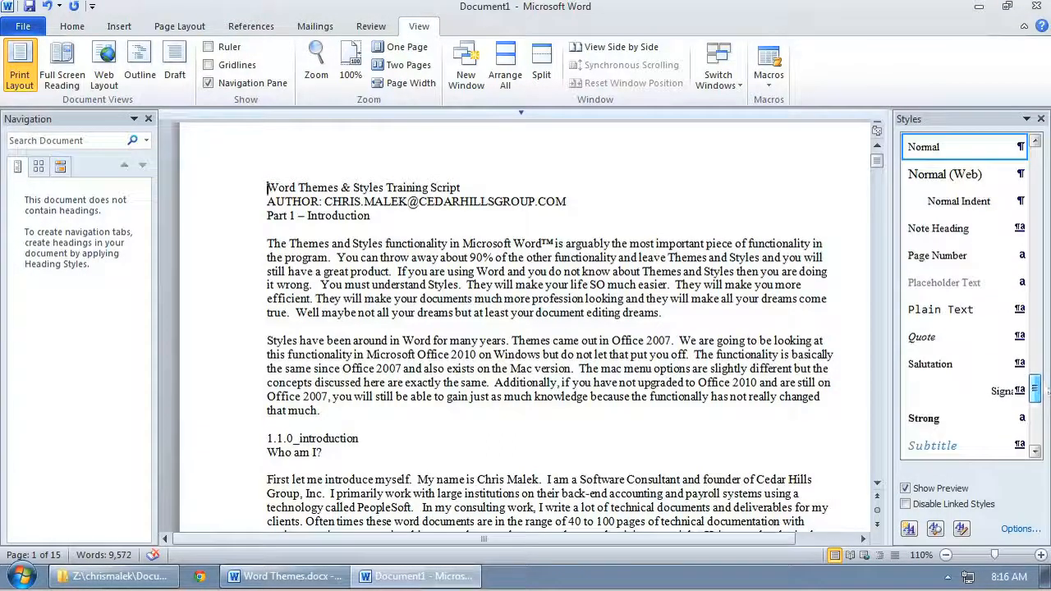
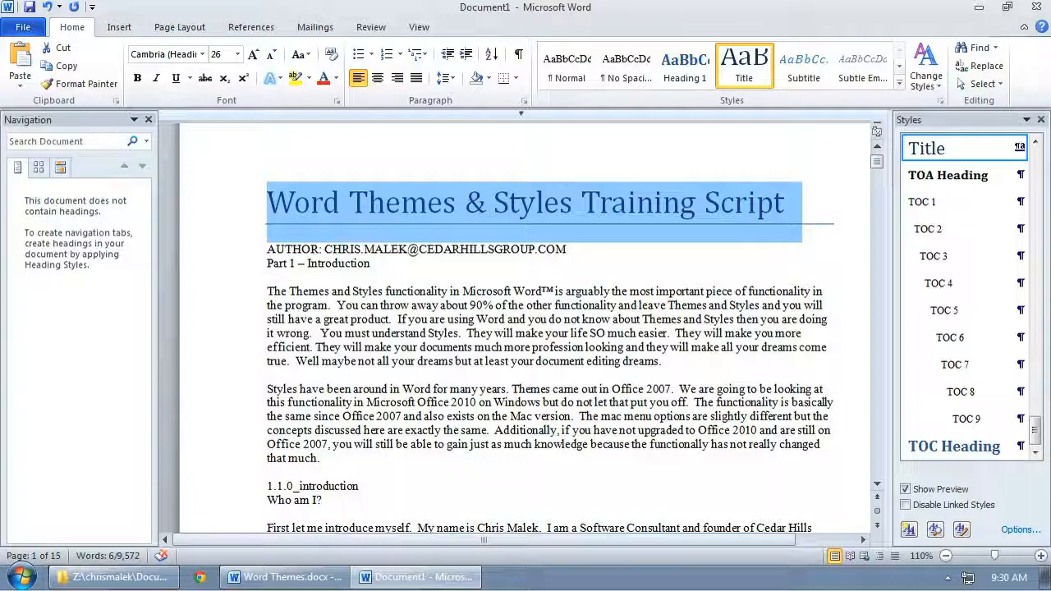
- Insert a blank line before "Part 1 – Introduction" and apply the Heading 1 style to that section title
click(268, 264)
key(Return)
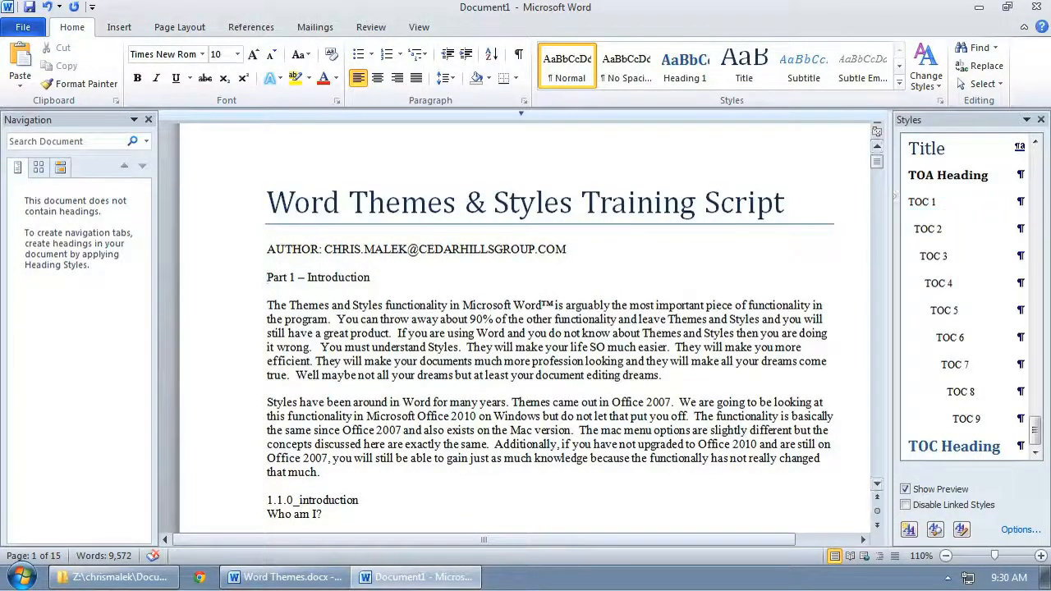
drag(1035, 433, 1037, 223)
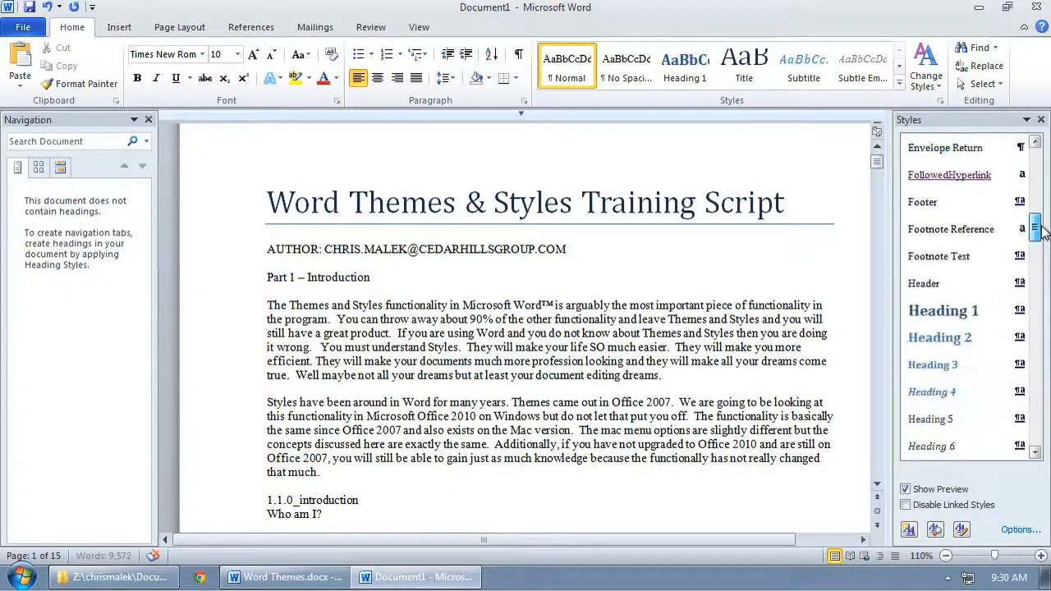
click(977, 310)
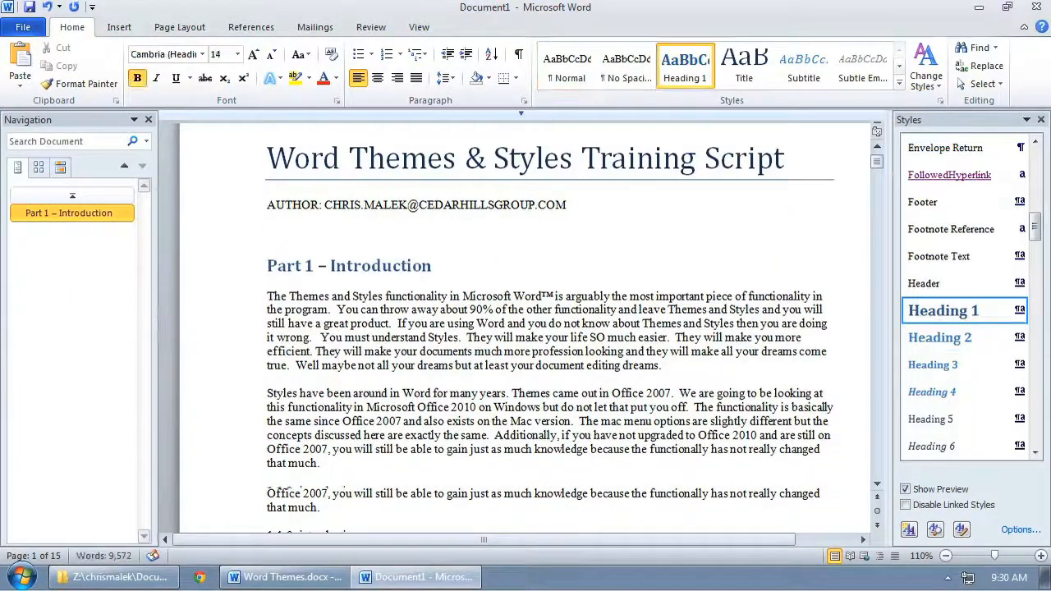
- Apply the Heading 2 style to the "Who am I?" line
click(285, 358)
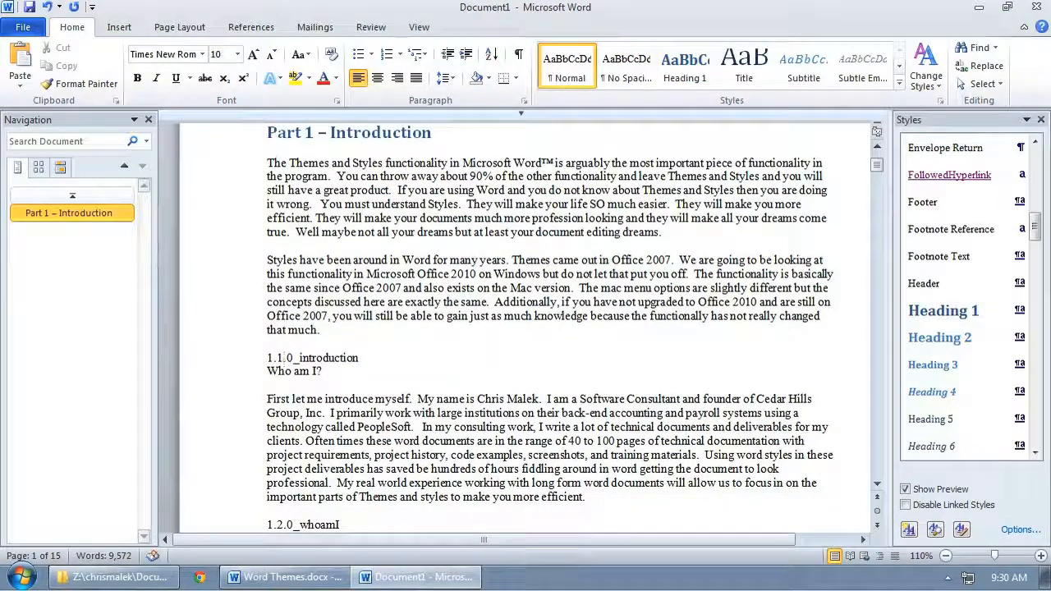
click(287, 371)
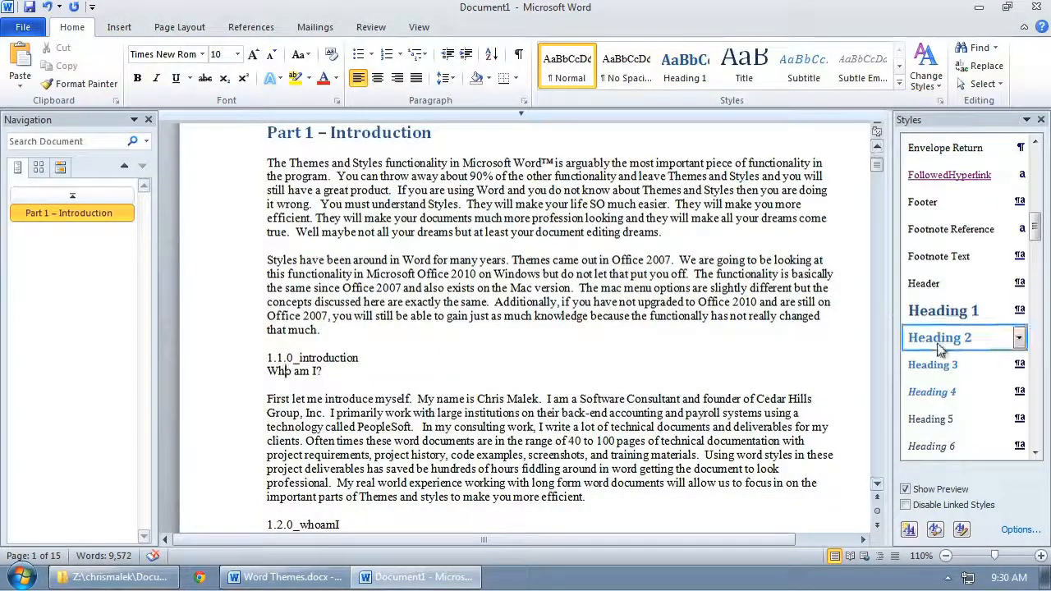
click(940, 337)
- Apply the Heading 2 style to the "Training Overview" and "Goals" lines
scroll(295, 429, down, 4)
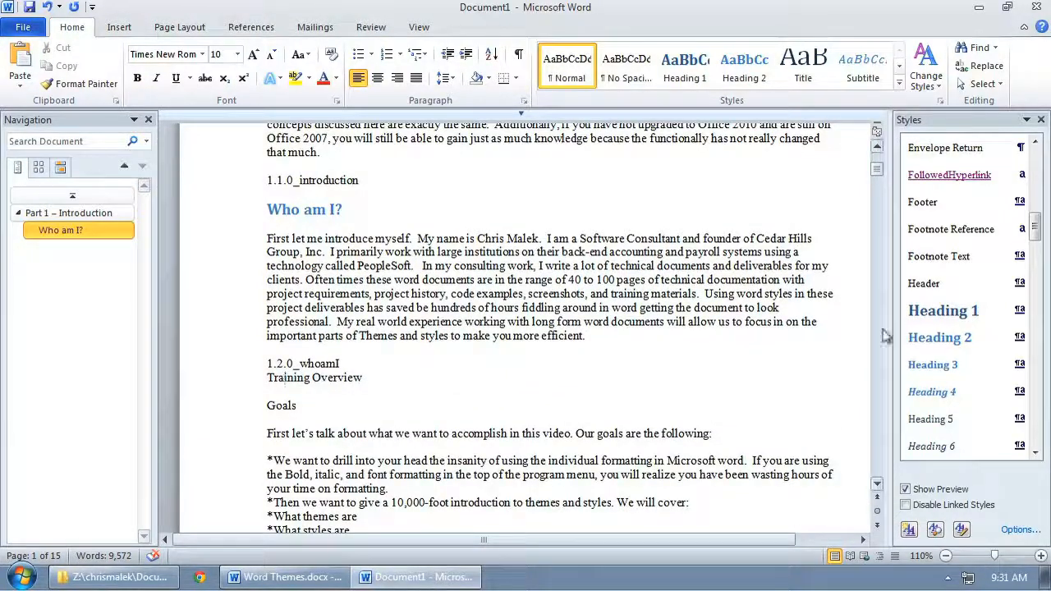
click(939, 338)
scroll(936, 349, down, 1)
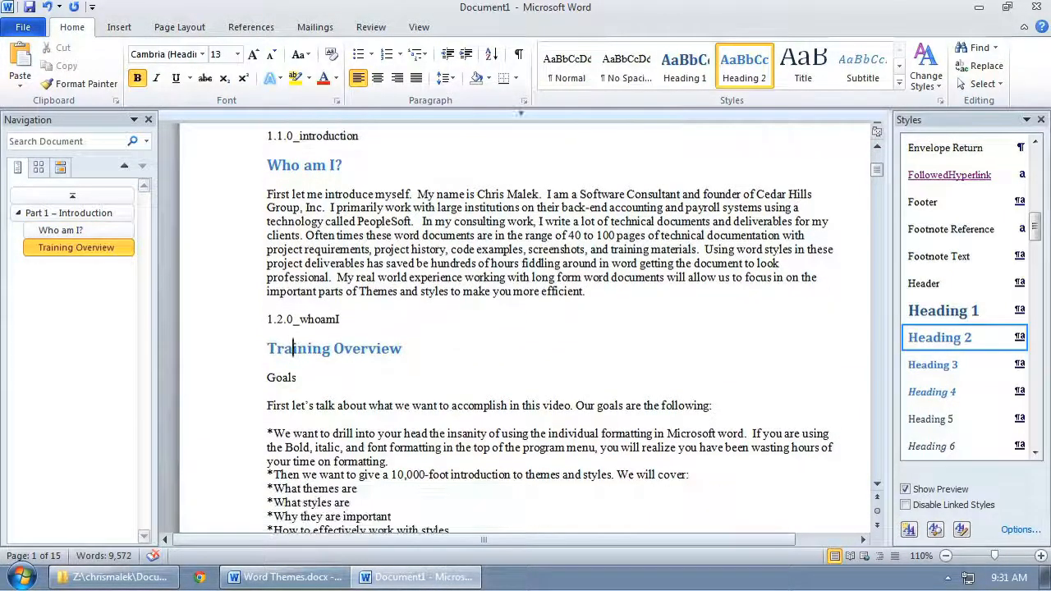
key(Down)
click(936, 345)
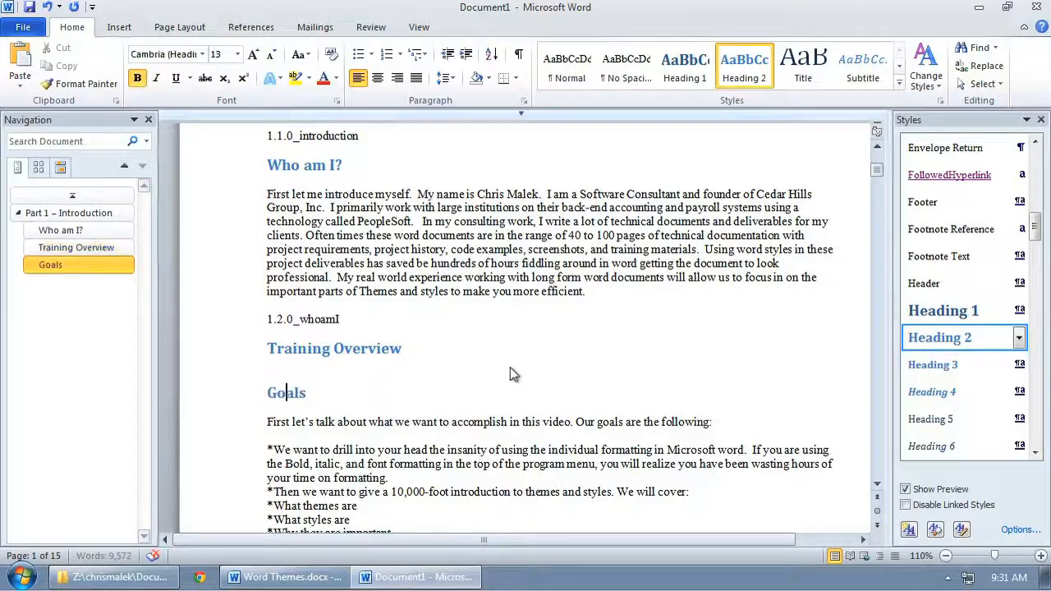
- Apply the Heading 1 style to the "Introduction to Styles" line further down the document
scroll(511, 370, down, 10)
scroll(511, 370, down, 20)
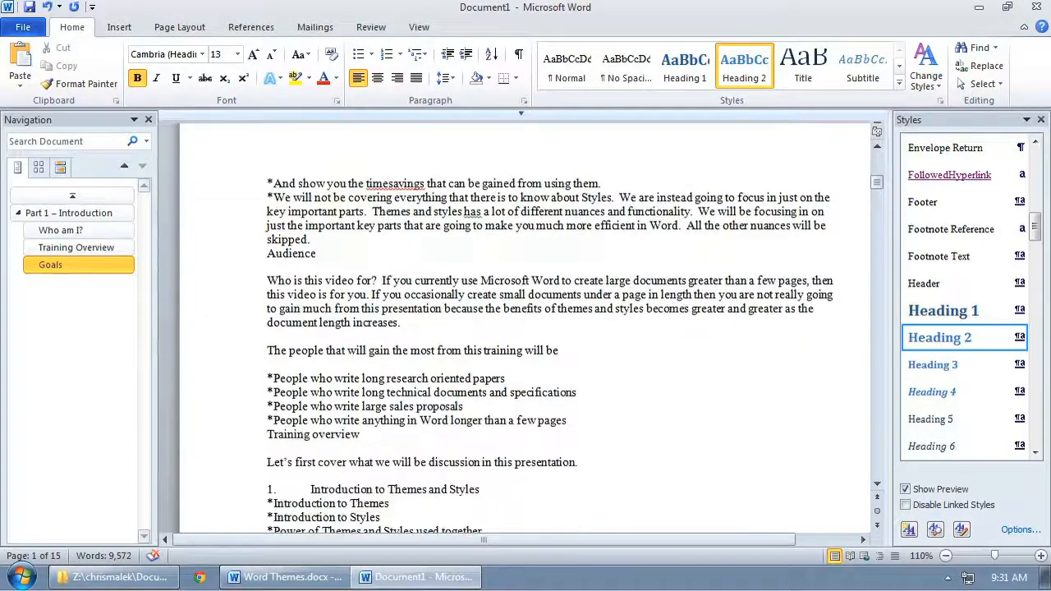
scroll(525, 329, down, 7)
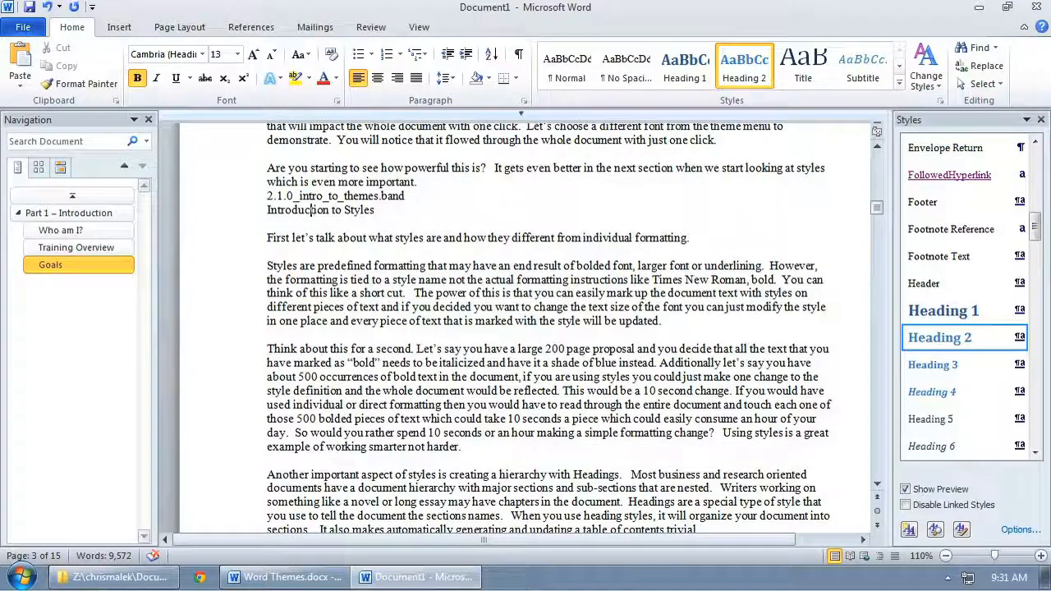
click(943, 310)
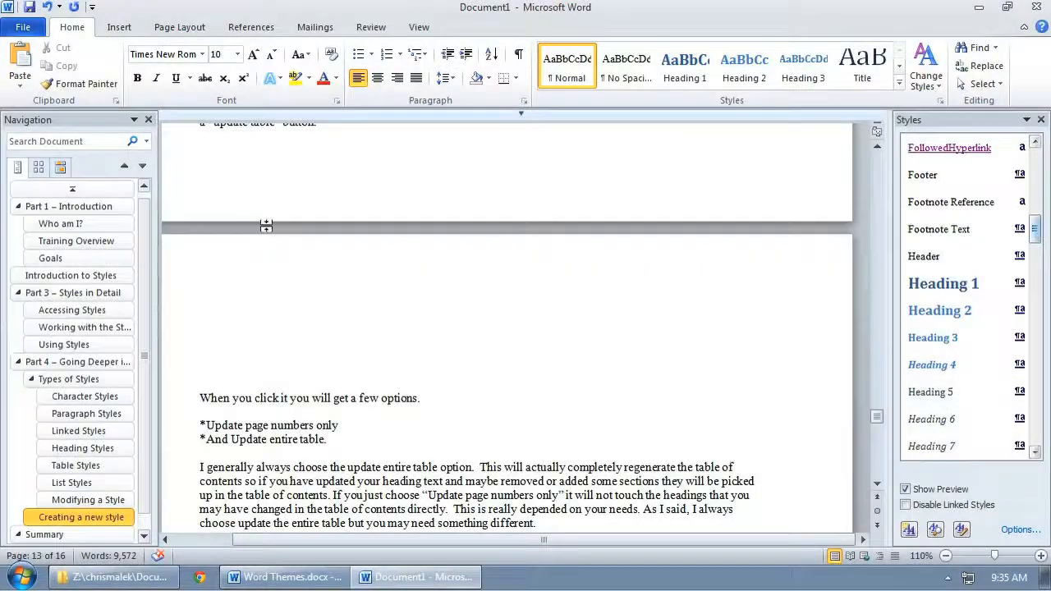
- Browse the document by its heading outline, visiting sections such as Working with the Styles Pane, Introduction to Styles and Goals
click(204, 329)
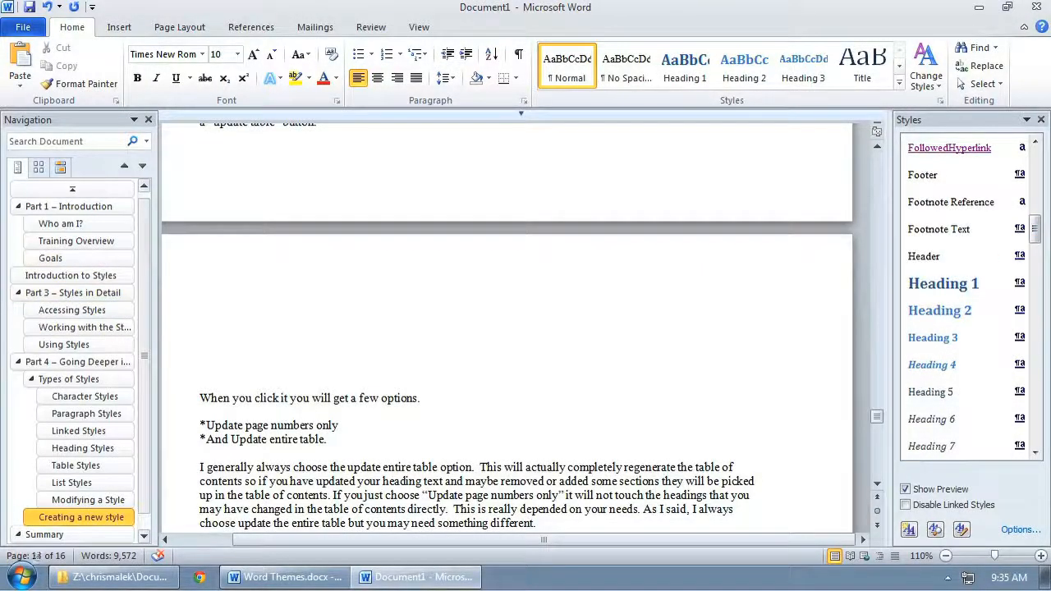
click(52, 344)
click(50, 327)
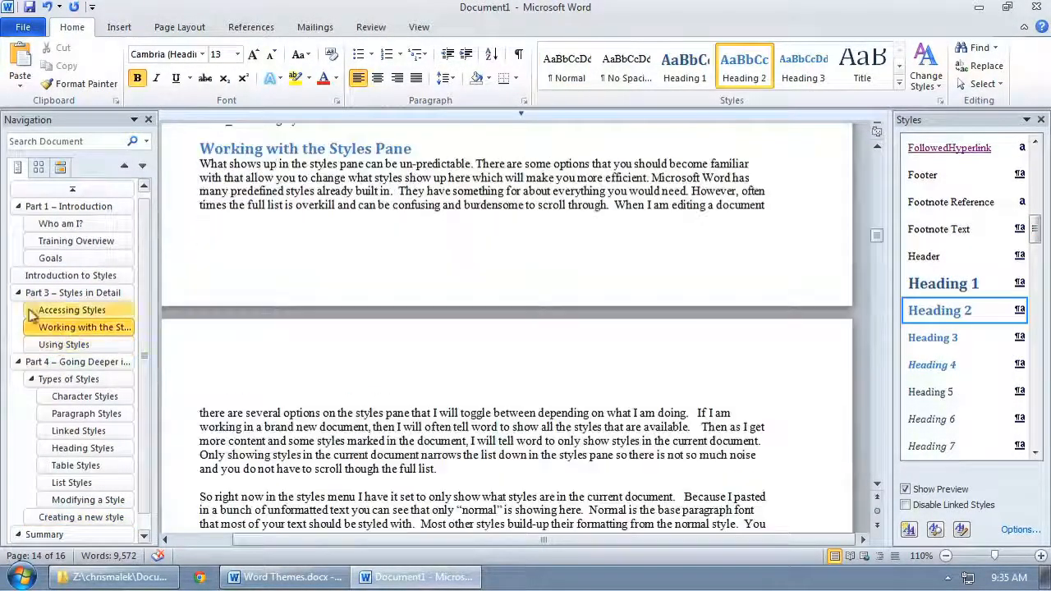
click(16, 295)
click(17, 295)
click(237, 413)
click(70, 282)
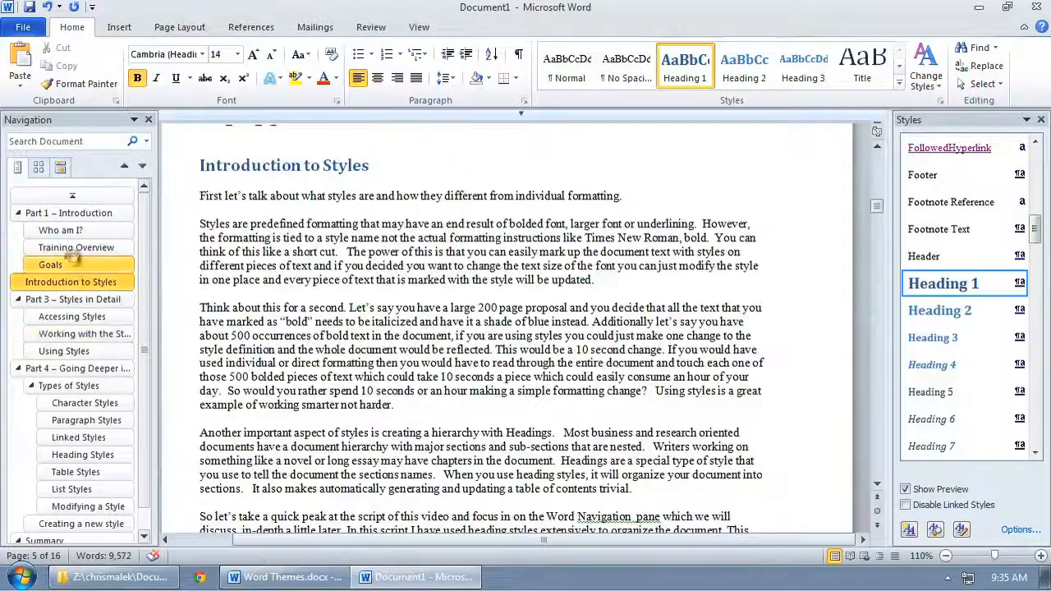
click(72, 264)
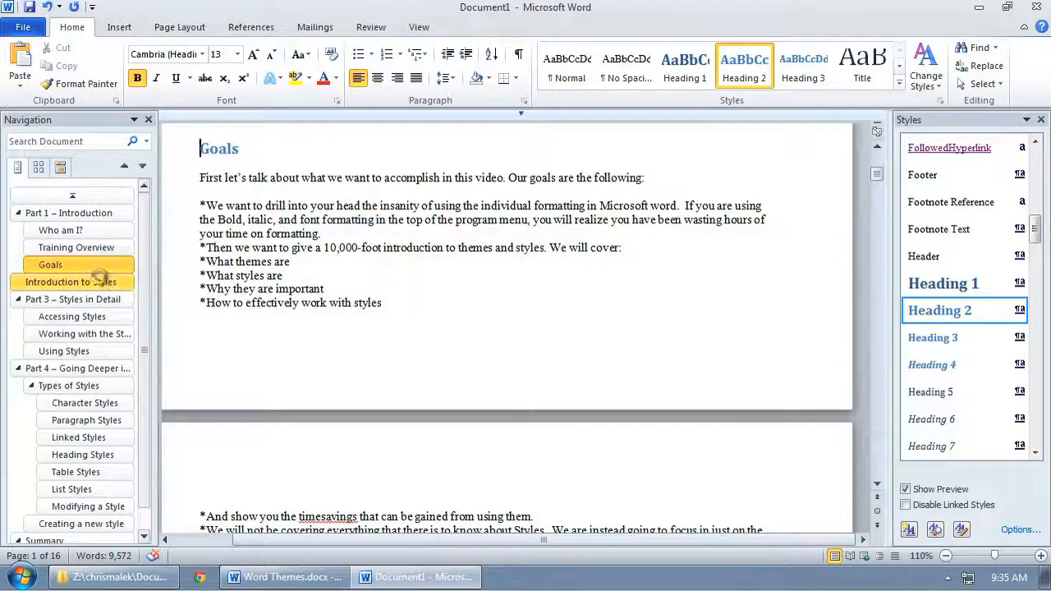
- Apply Heading 1 to the "Part 2 – Introduction to Themes and Styles" line and Heading 2 to the "Introduction to Styles" heading below it
click(104, 280)
scroll(180, 283, down, 4)
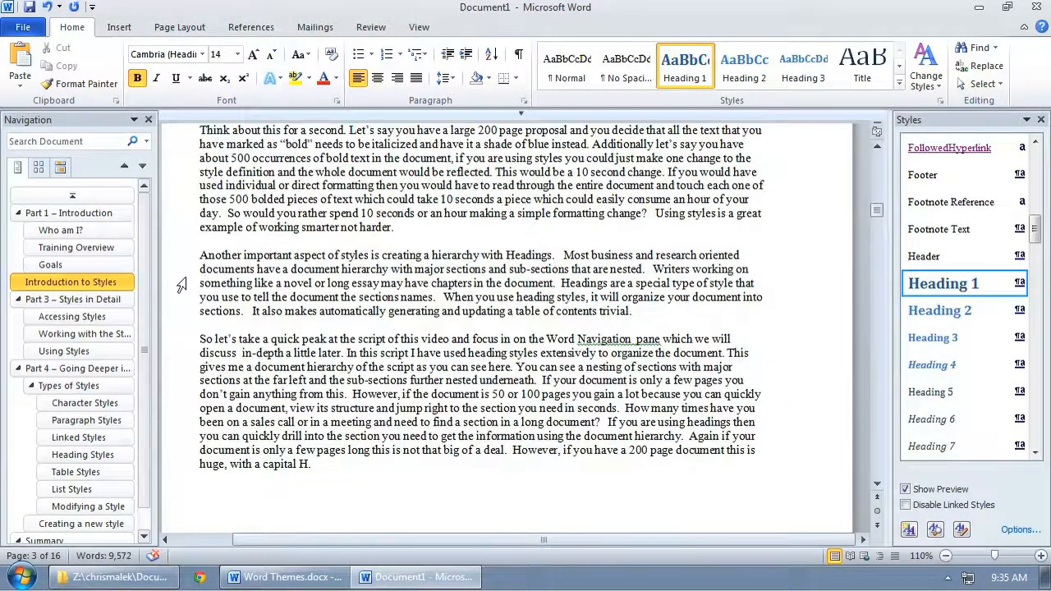
scroll(181, 283, up, 12)
scroll(181, 283, up, 15)
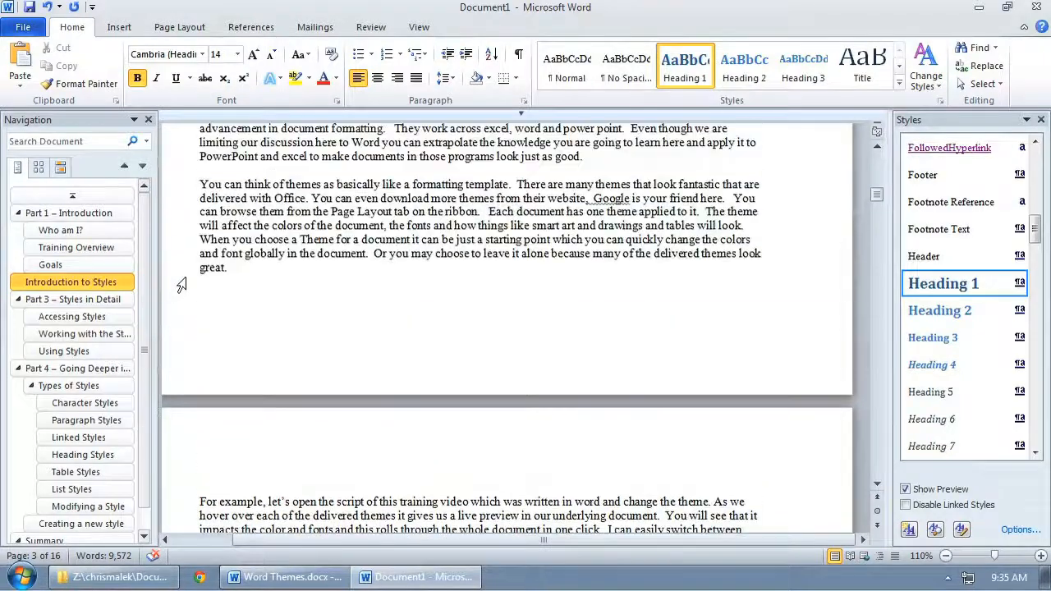
scroll(181, 283, up, 2)
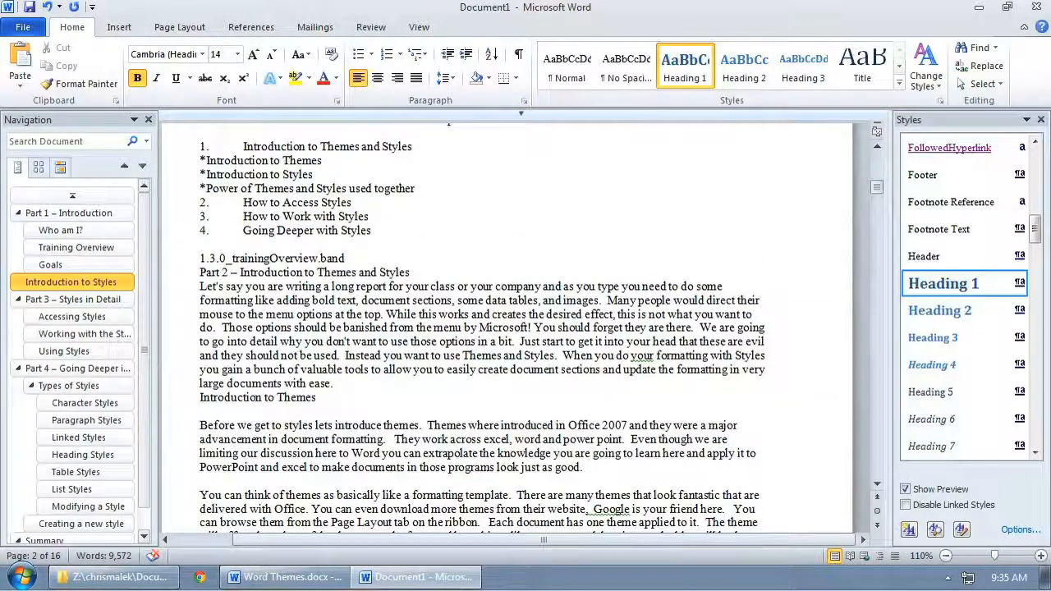
click(201, 273)
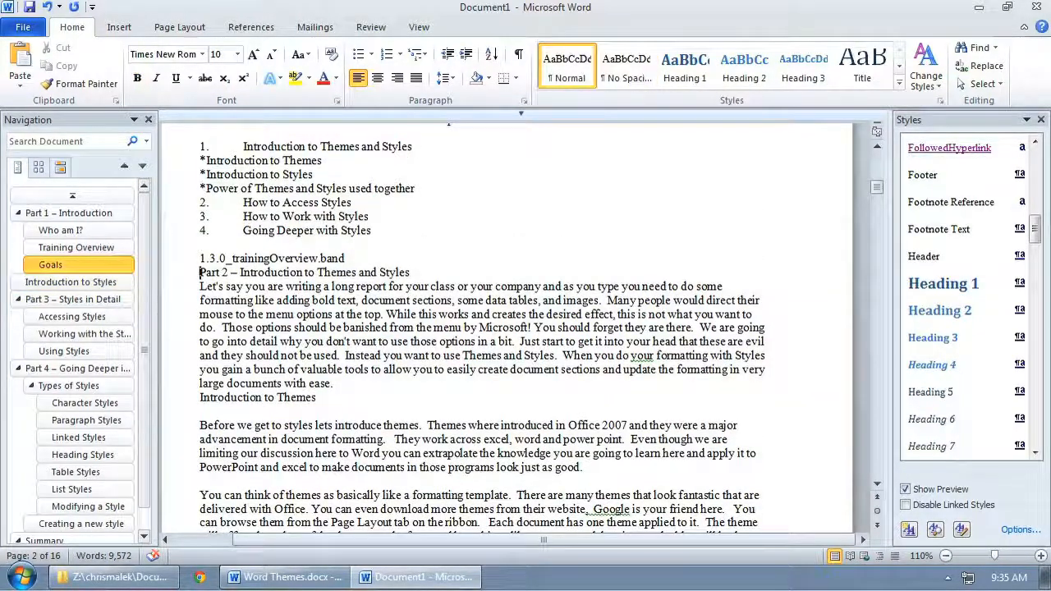
click(912, 289)
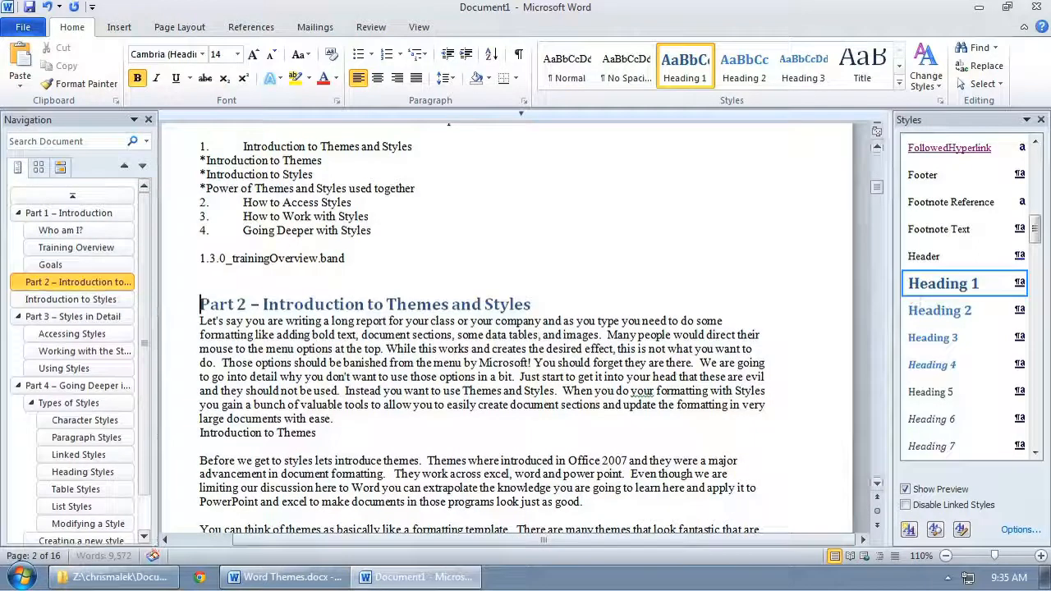
click(56, 300)
click(944, 310)
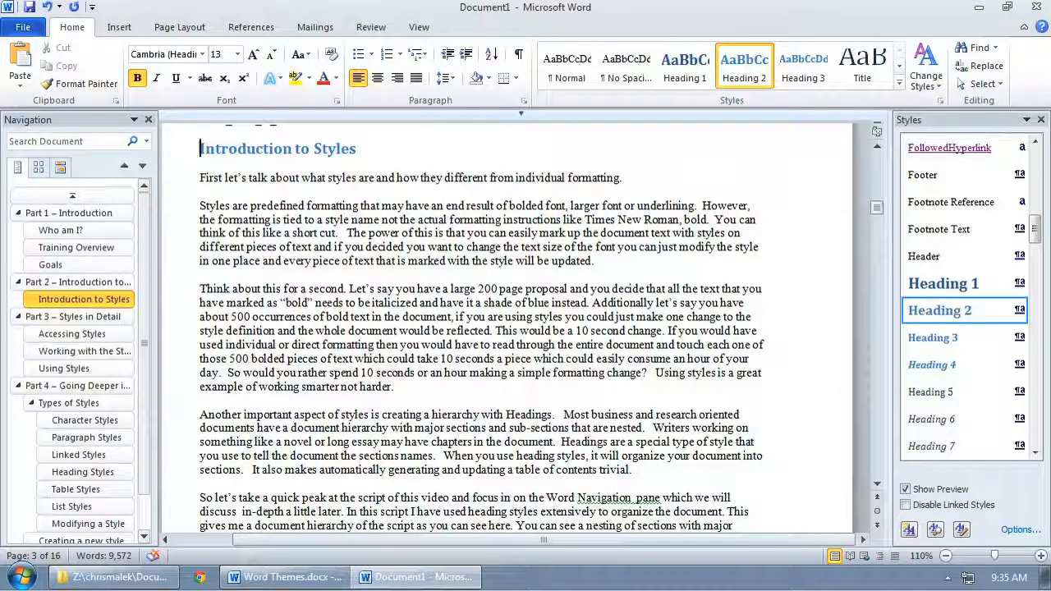
click(70, 213)
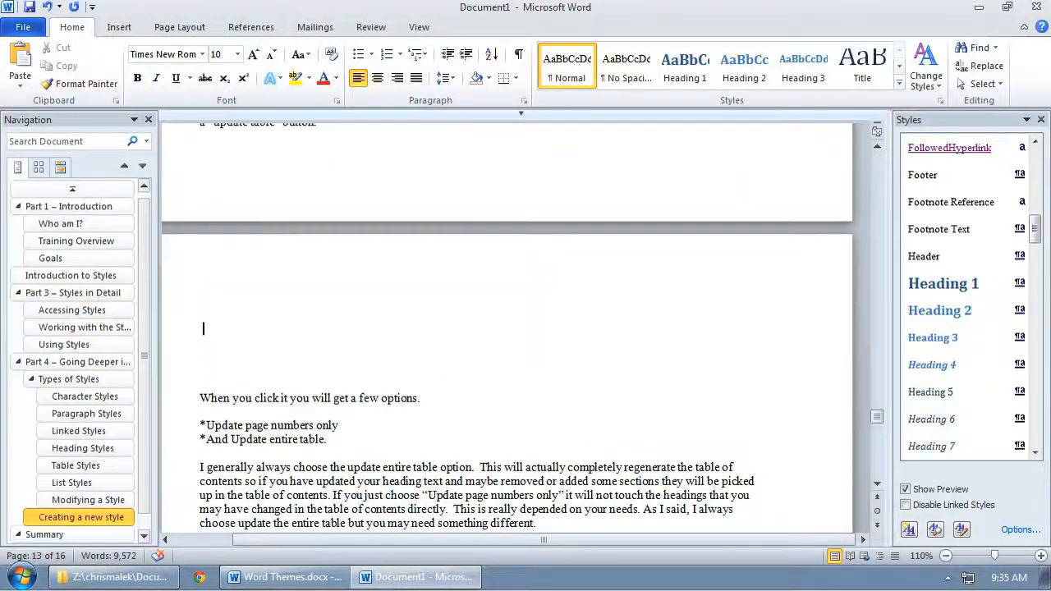
click(81, 330)
click(80, 280)
click(116, 264)
click(116, 281)
scroll(183, 284, down, 4)
scroll(183, 285, up, 20)
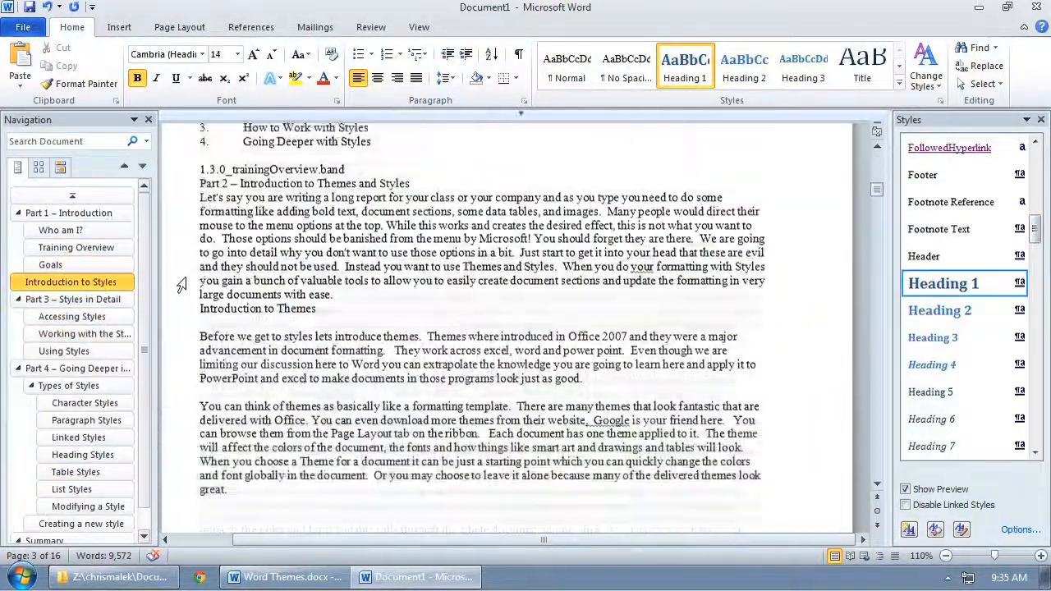
click(201, 274)
click(915, 309)
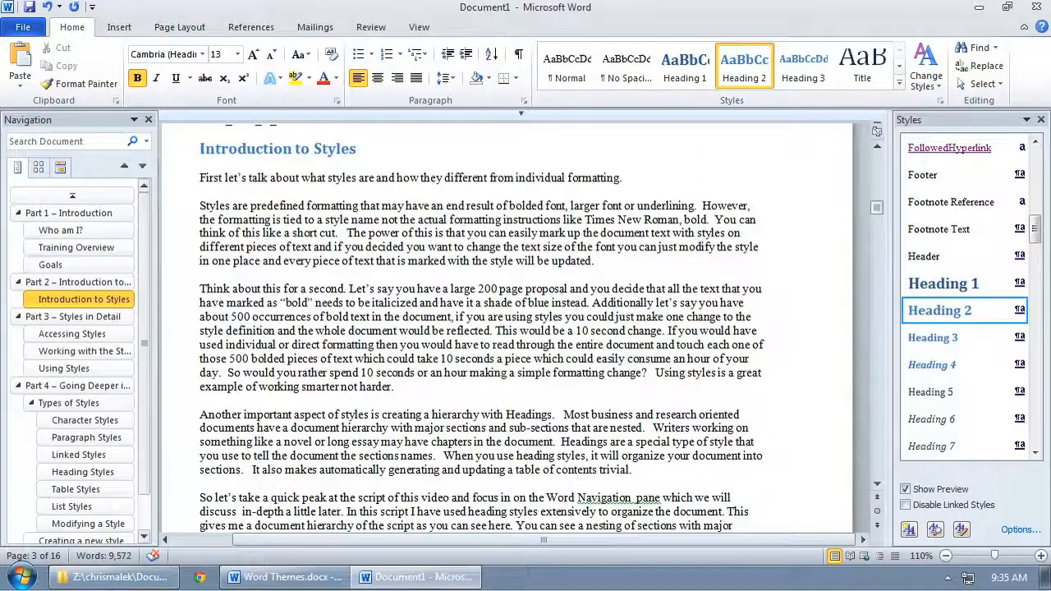
- Try to apply the Intense Emphasis style to the word "Themes" in the first sentence of Part 1
click(82, 212)
double_click(241, 197)
drag(1034, 236, 1033, 314)
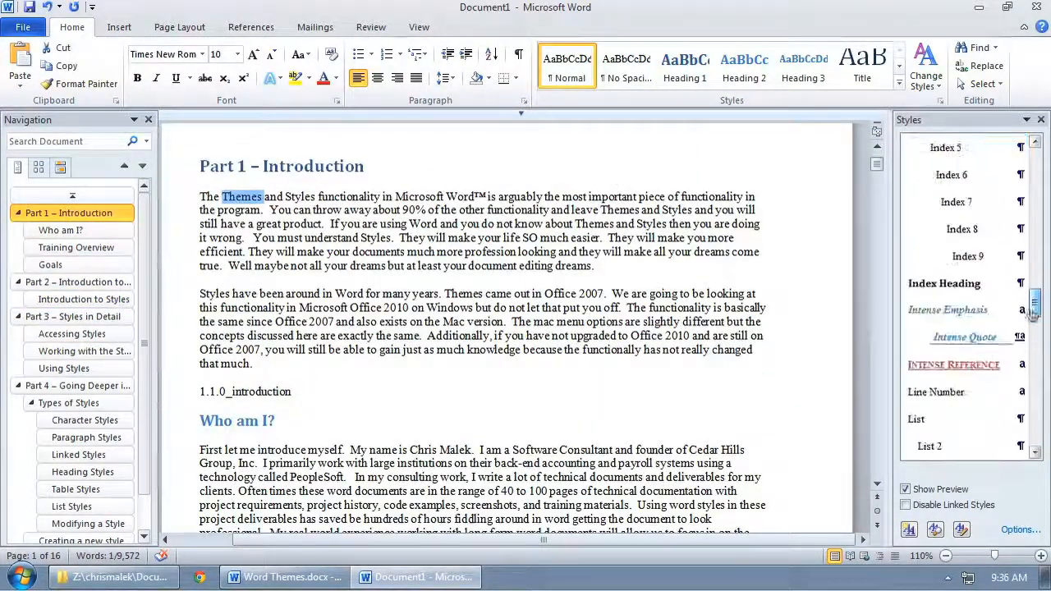
click(952, 309)
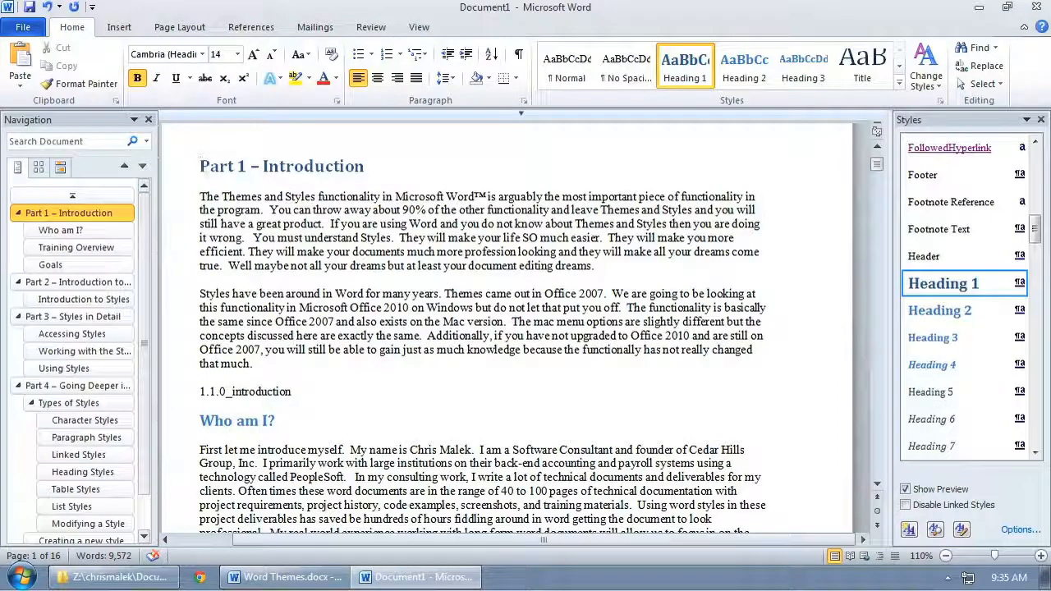
- Apply the Intense Emphasis style to the word "Styles" in the first sentence of Part 1
double_click(241, 197)
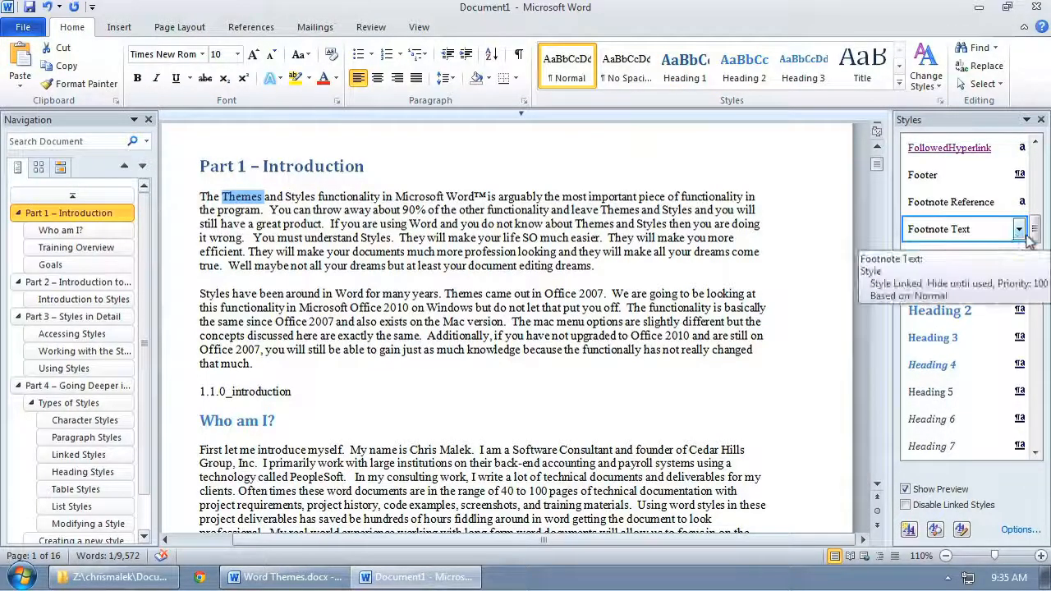
drag(1034, 235, 1048, 310)
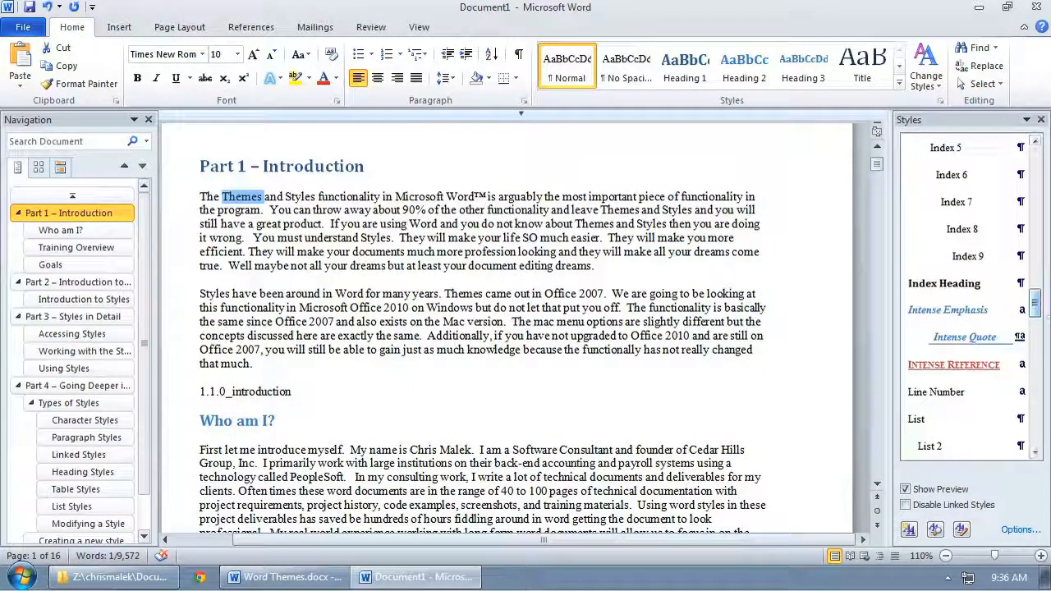
double_click(296, 197)
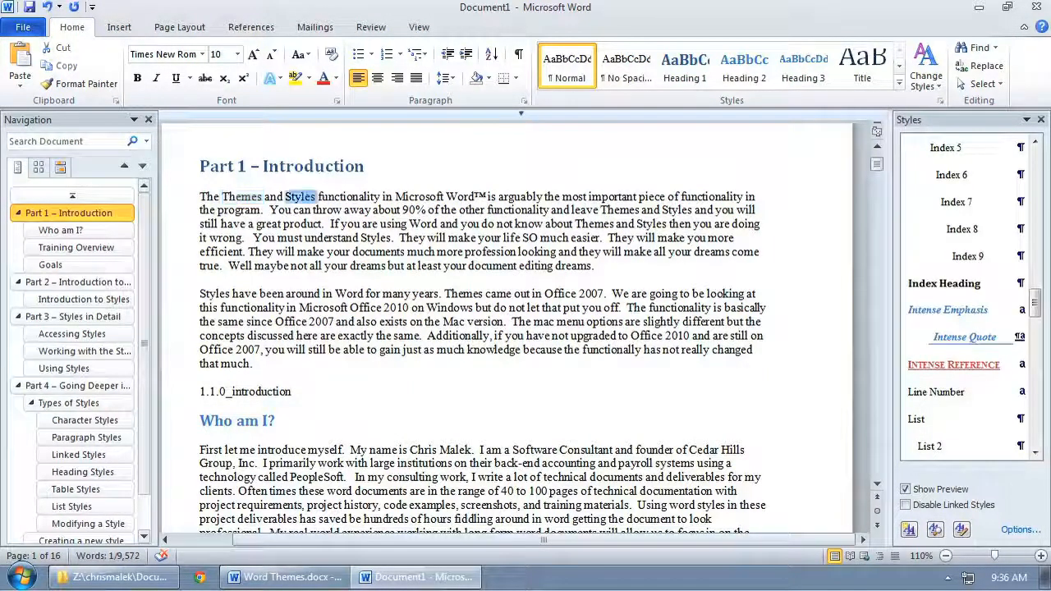
click(947, 310)
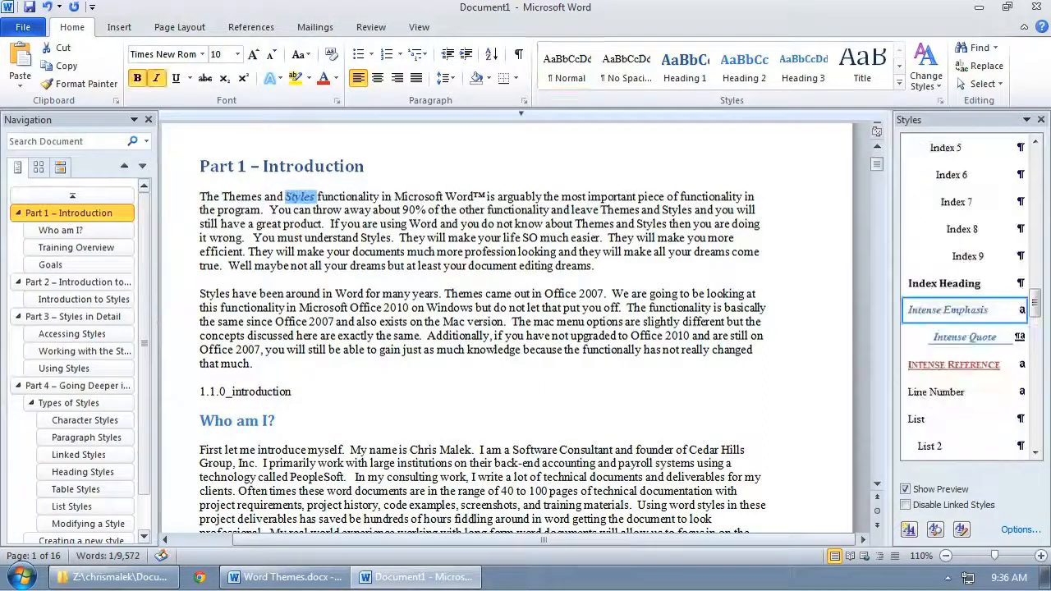
- Apply the Emphasis style to the phrase "arguably the most important" in the first sentence of Part 1
drag(498, 197, 638, 197)
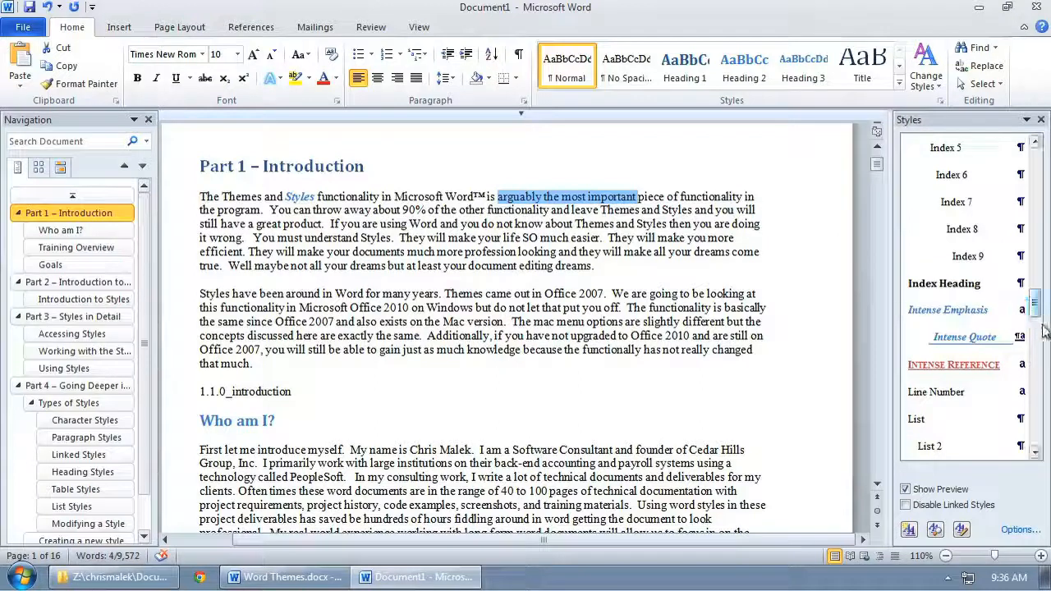
drag(1037, 314, 1036, 232)
click(937, 202)
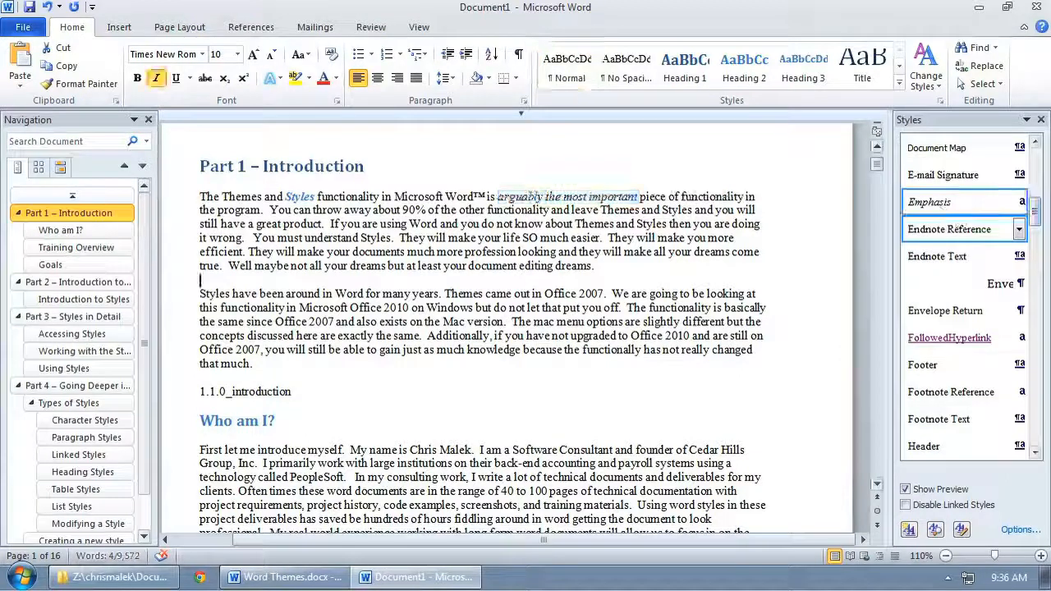
- Remove the asterisk from the first goal, "We want to drill into your head", and apply the List Bullet style
scroll(507, 328, down, 11)
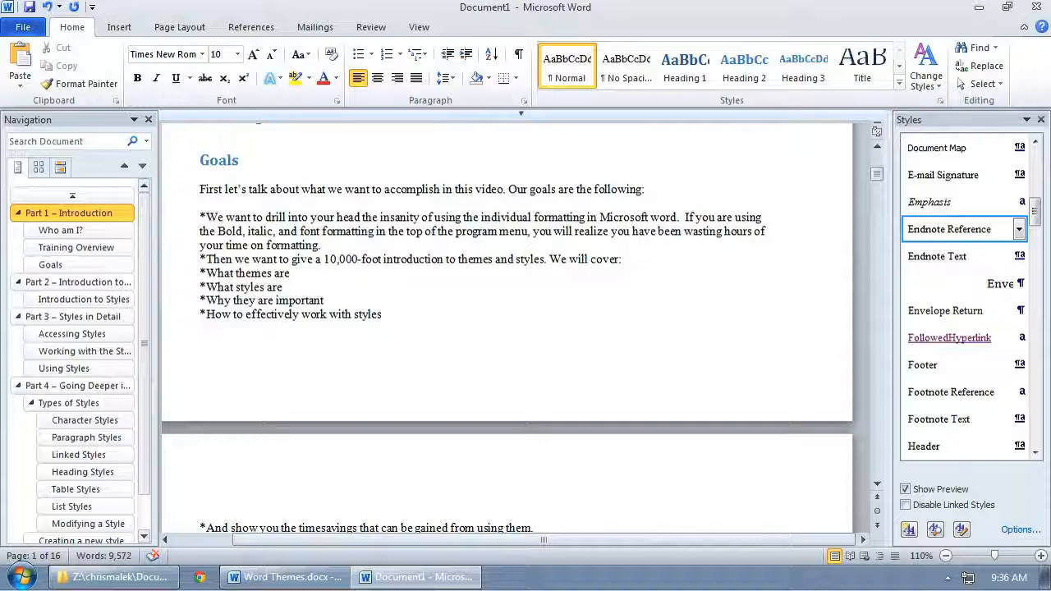
click(201, 217)
key(Delete)
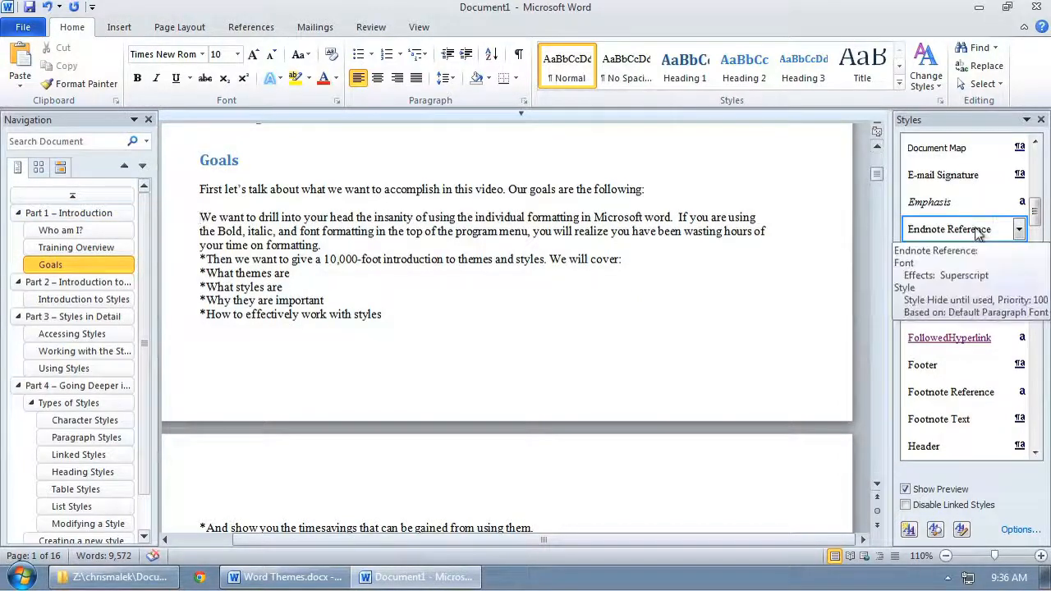
drag(1035, 209, 1040, 323)
click(989, 318)
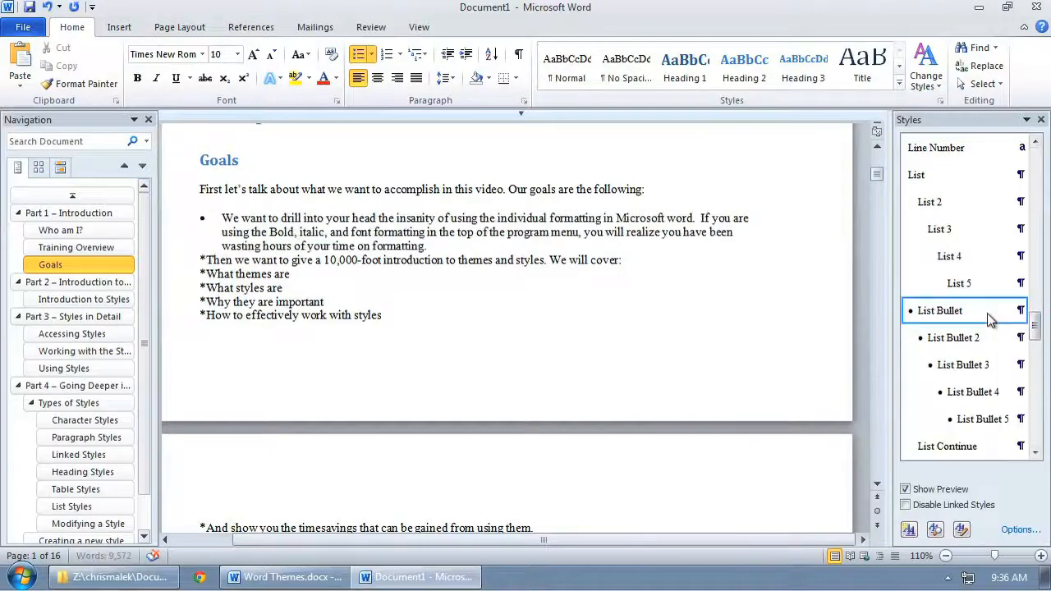
- Remove the asterisk from the "Then we want to give a 10,000-foot introduction" line and apply the List Bullet style
key(Down)
key(Down)
key(Down)
key(Left)
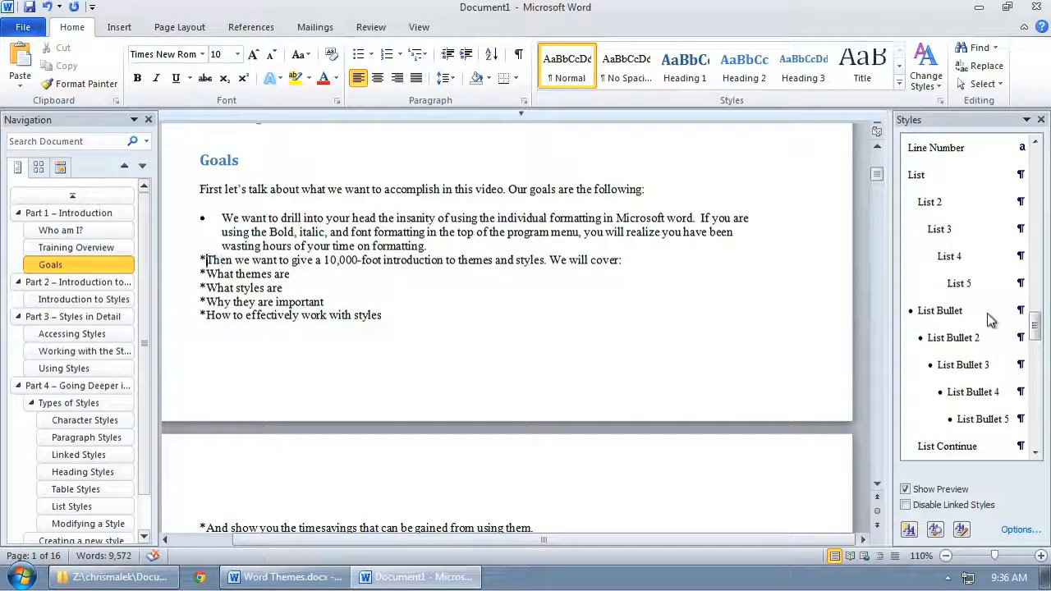
key(Delete)
click(986, 317)
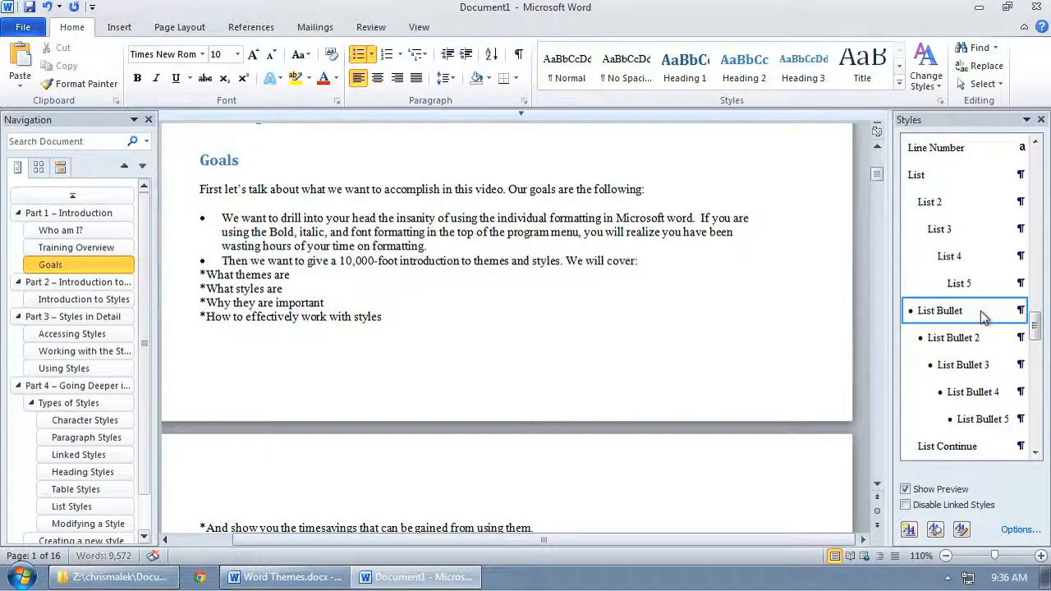
- Remove the asterisks from "What themes are" and "What styles are" and apply the List Bullet 2 style to both lines
key(Down)
key(Delete)
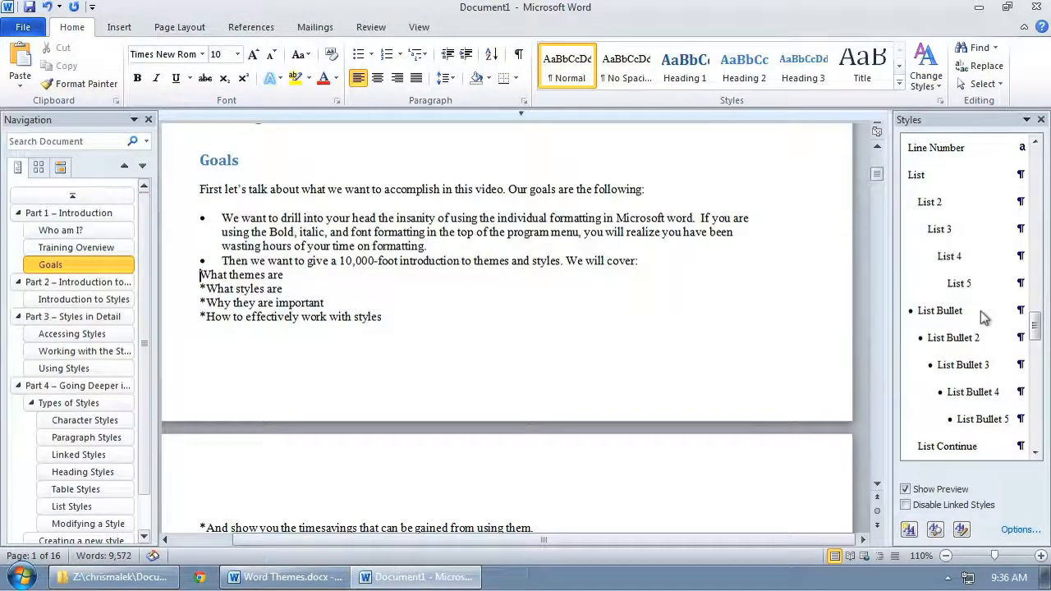
click(982, 337)
key(Down)
key(Left)
key(Left)
key(Left)
key(Delete)
click(982, 336)
- Make "Why they are important" a List Bullet 2 item on its own line, without its asterisk
key(Down)
key(Left)
key(Left)
key(Left)
key(Left)
key(Left)
key(Left)
key(Delete)
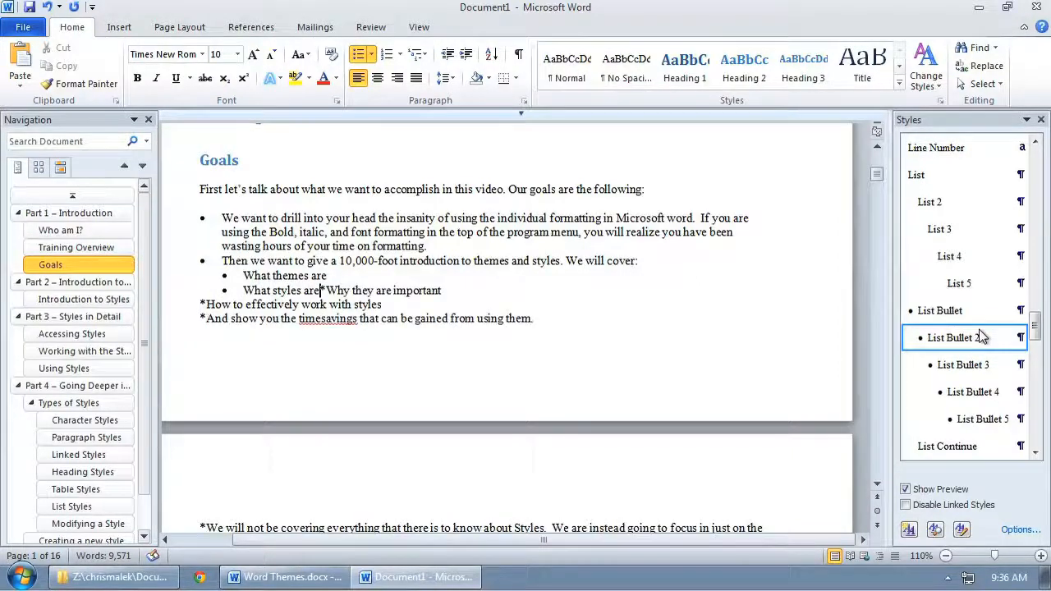
key(Return)
key(Delete)
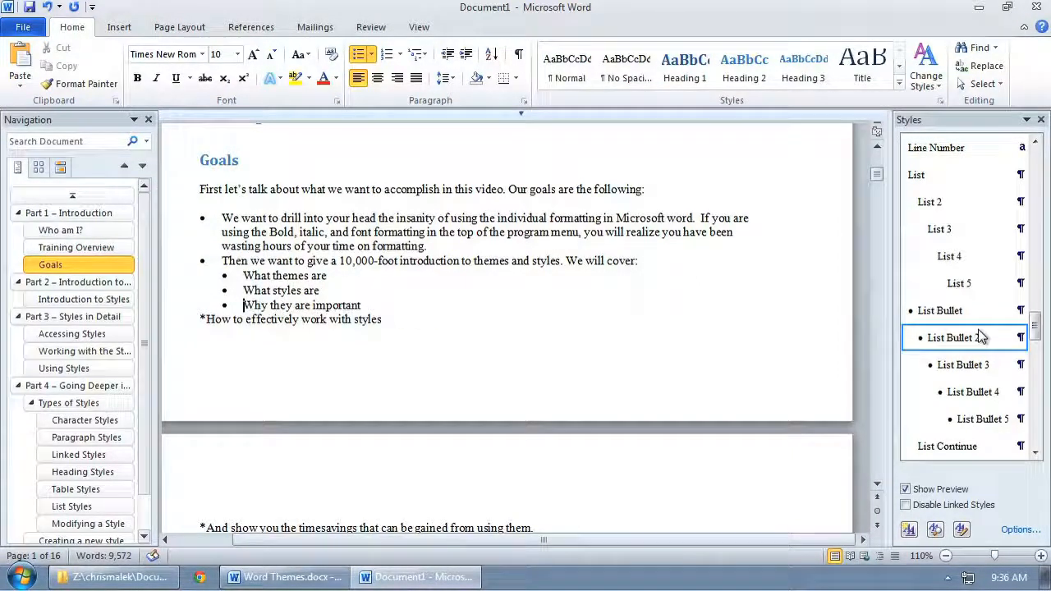
- Remove the asterisk from "How to effectively work with styles" and apply the List Bullet 2 style
key(Down)
key(Delete)
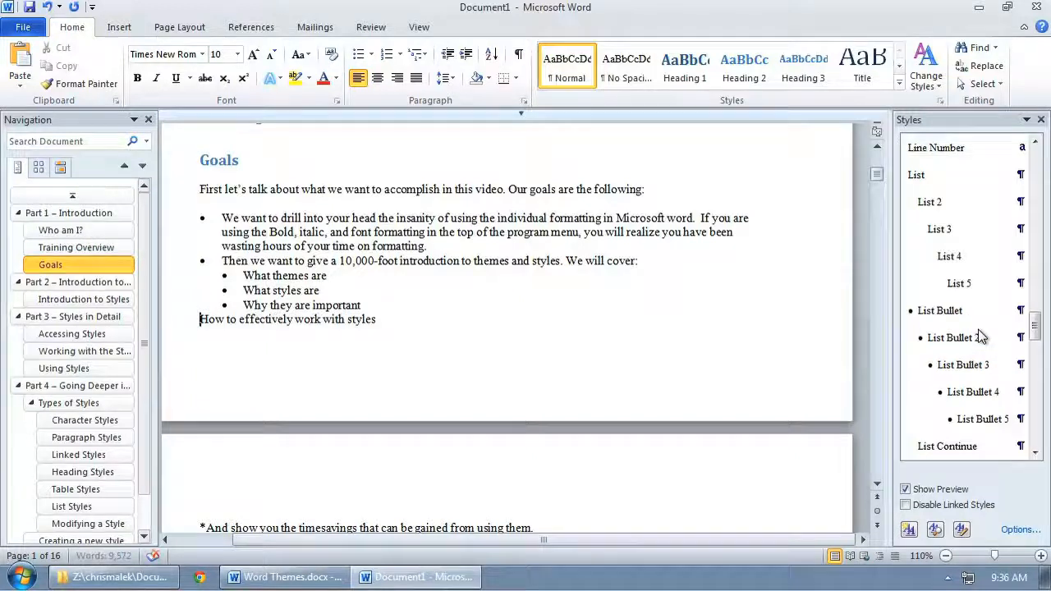
click(981, 337)
- Remove the asterisk from the "And show you the timesavings" line on the next page and apply the List Bullet 2 style
scroll(510, 329, down, 2)
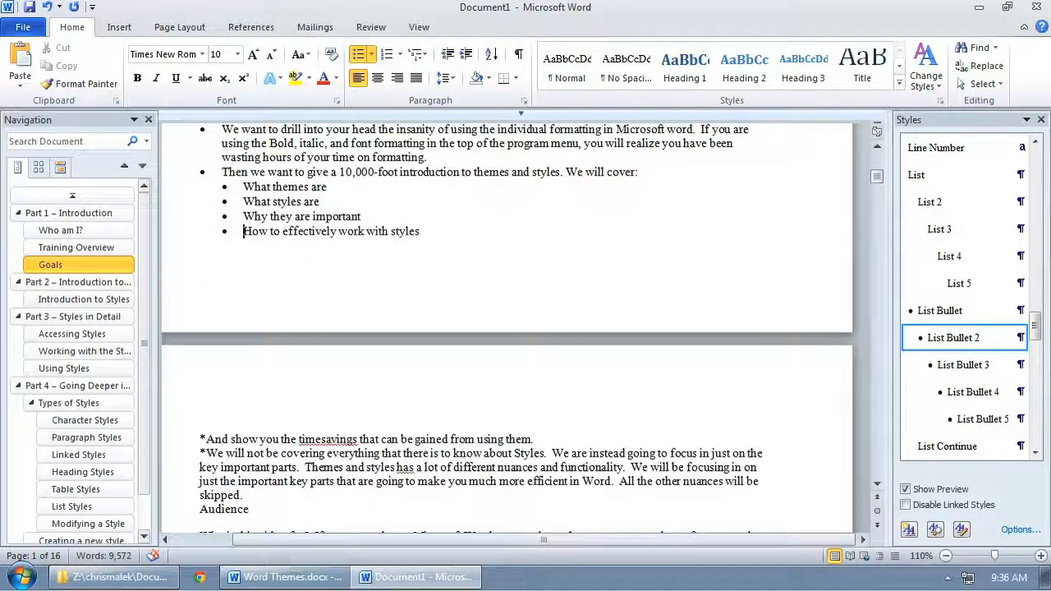
scroll(488, 299, down, 1)
key(Down)
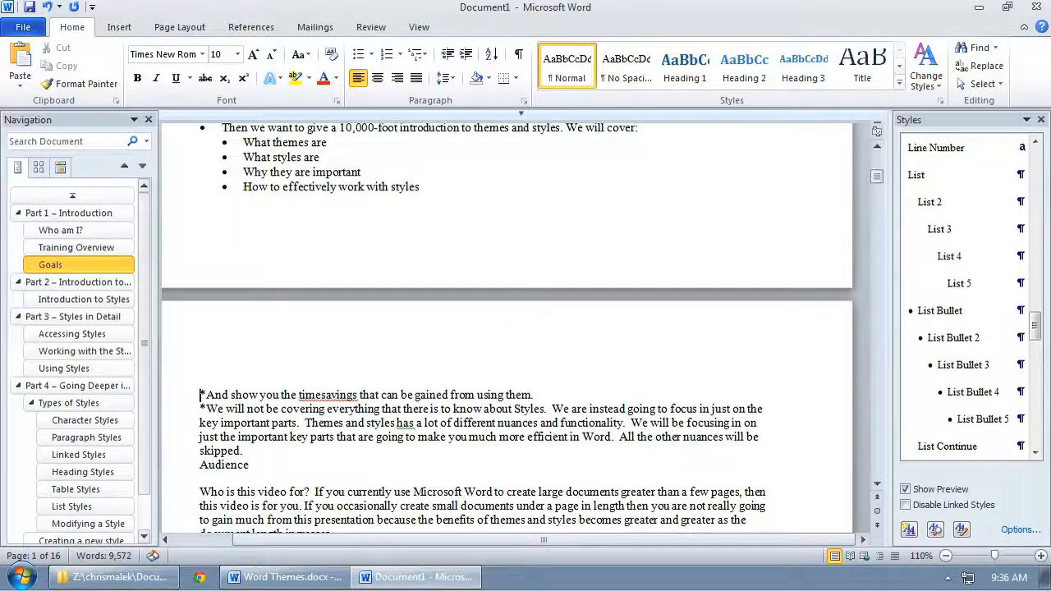
key(Delete)
click(952, 338)
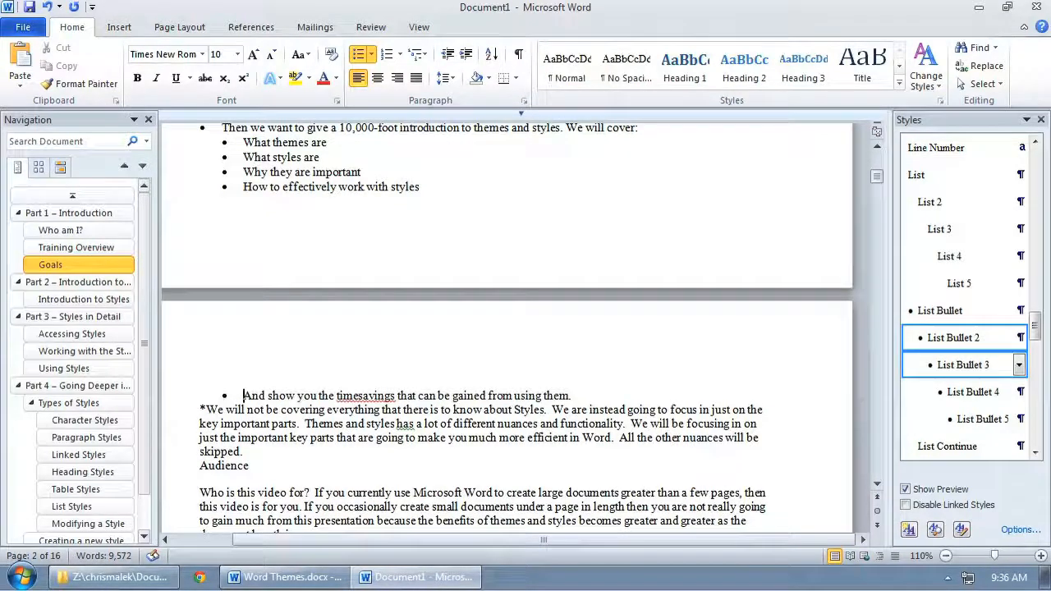
- Remove the asterisk from the "We will not be covering everything" paragraph and apply the List Bullet style
key(Down)
key(Delete)
click(977, 312)
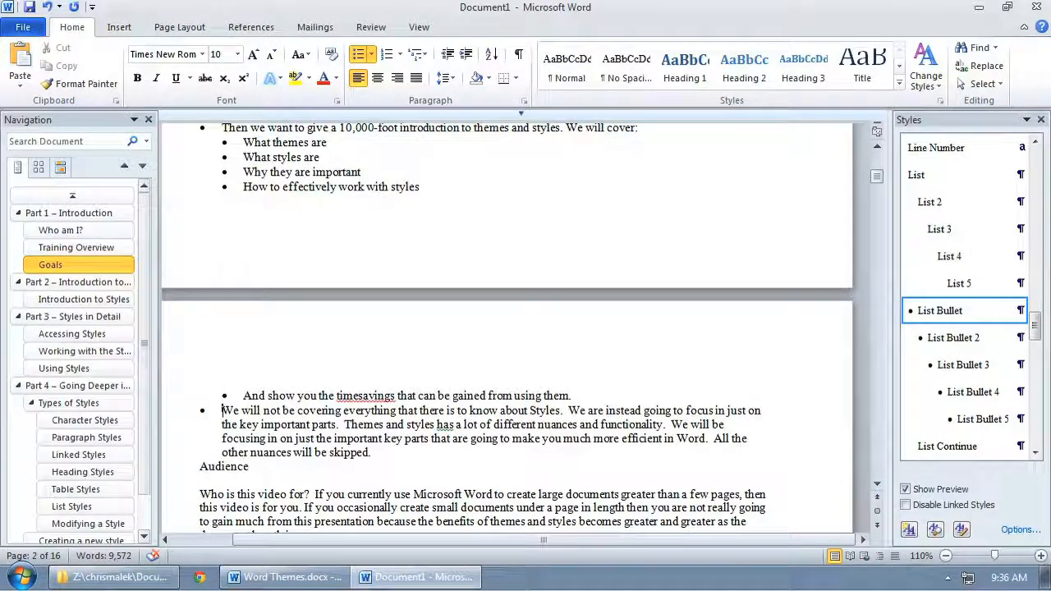
- Limit the displayed list of styles to those in use in the document
scroll(507, 329, up, 15)
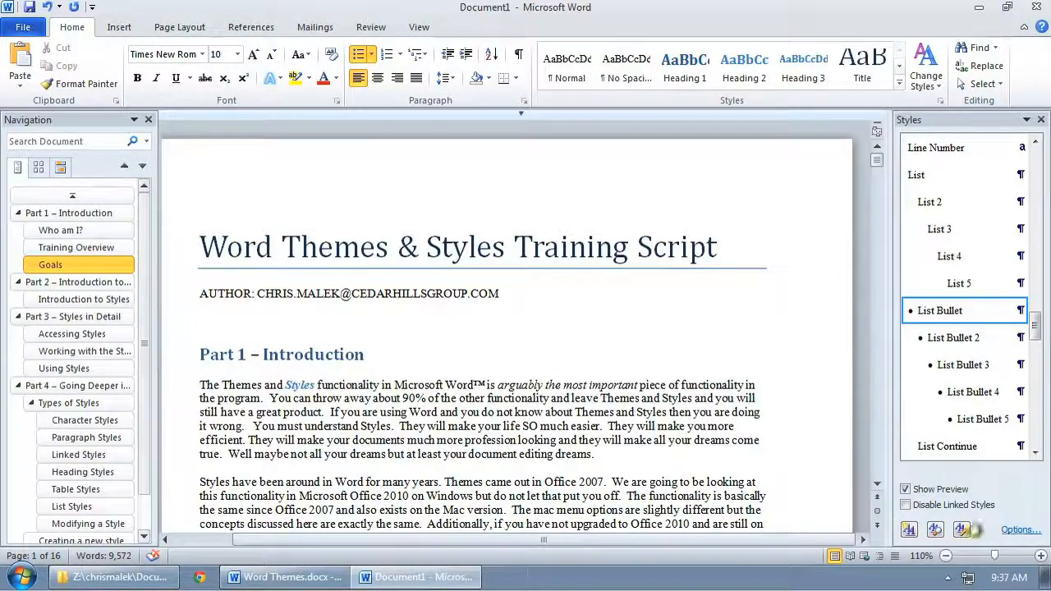
click(1025, 532)
click(554, 235)
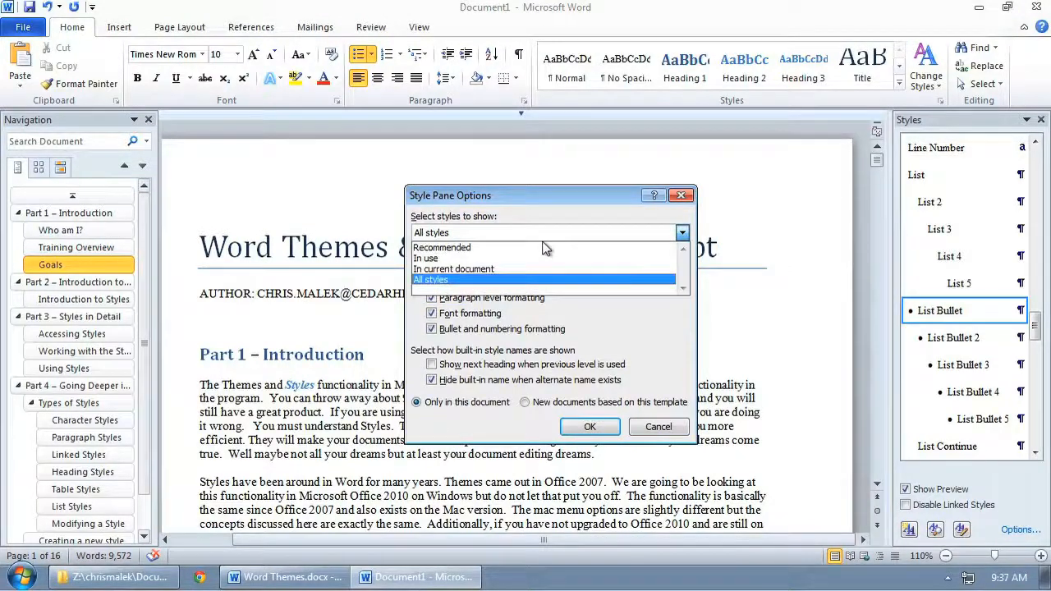
click(538, 257)
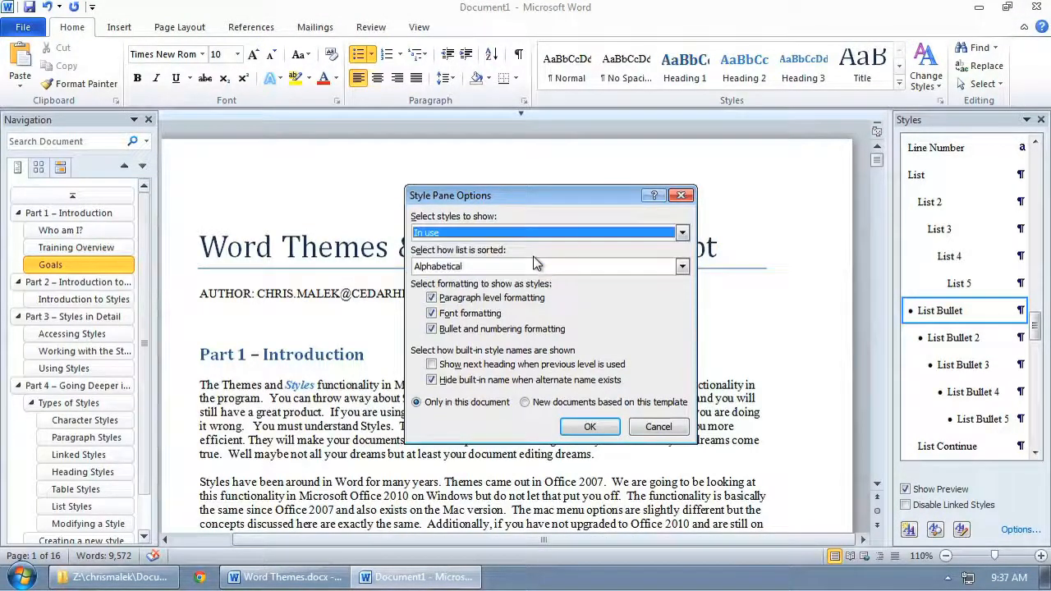
click(588, 427)
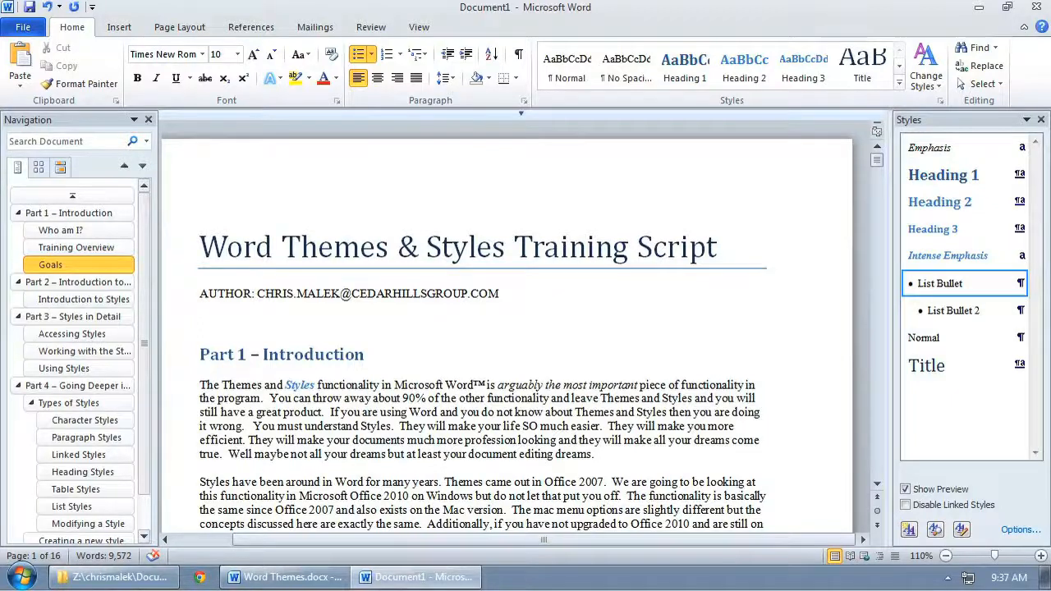
- Apply the Intense Emphasis style to the word "Themes" in the first sentence of Part 1
double_click(240, 385)
click(953, 256)
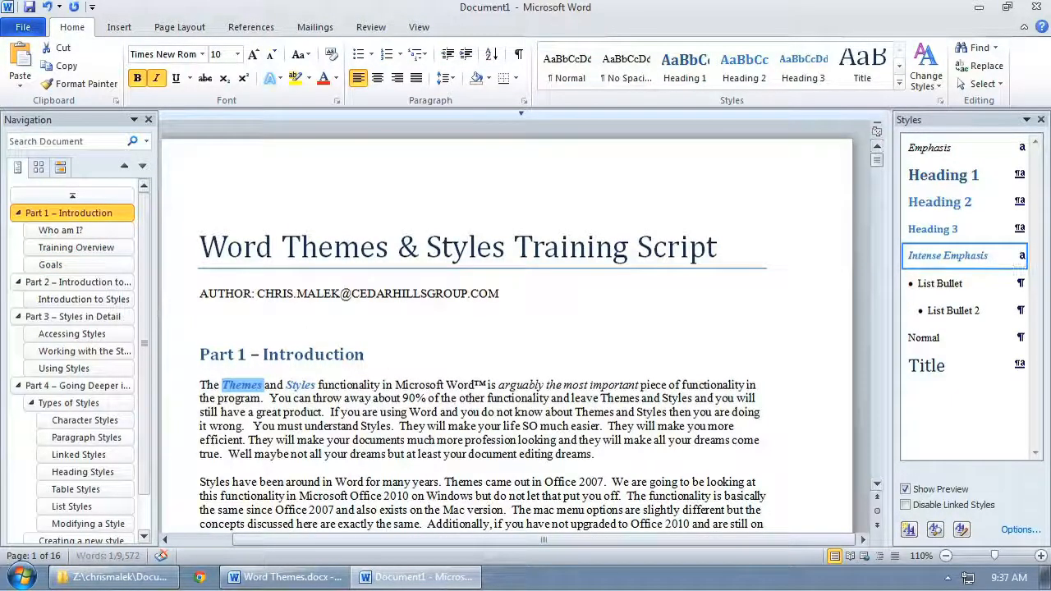
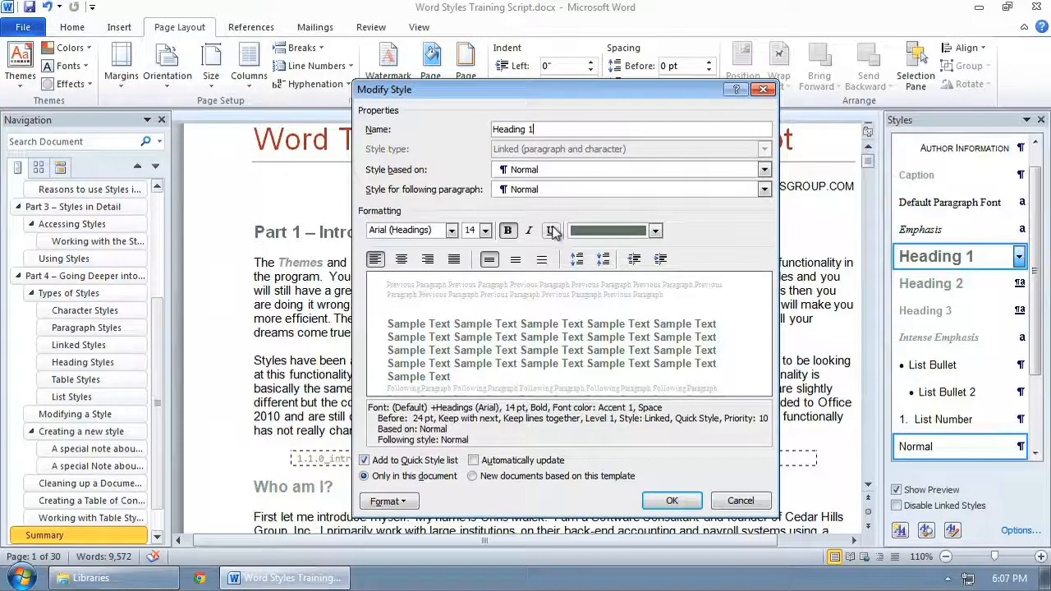
- Modify the Heading 1 style to a 16 pt font size and the red Text 2 theme color
click(485, 231)
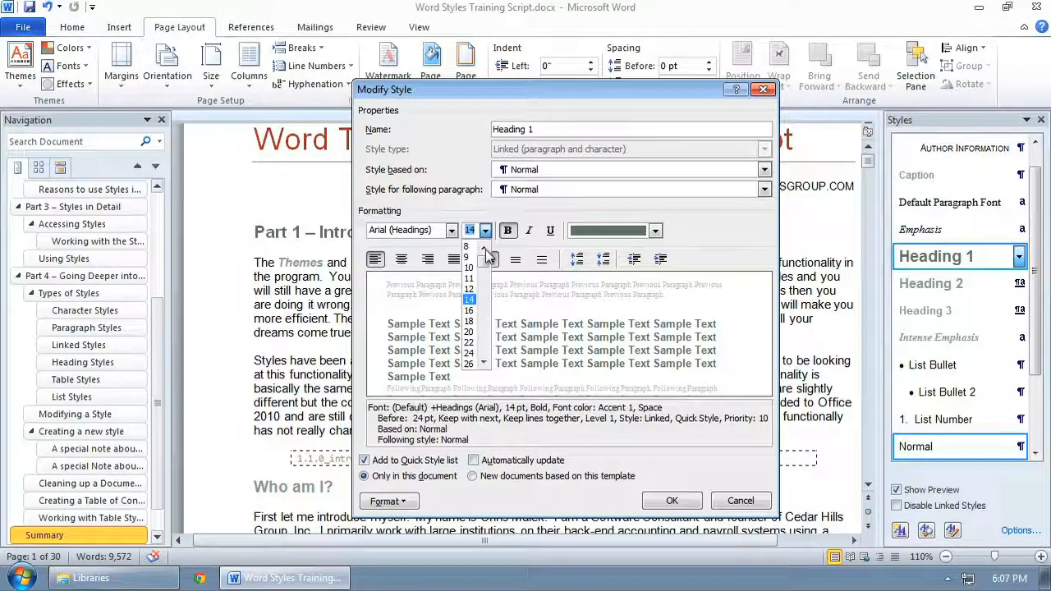
click(469, 311)
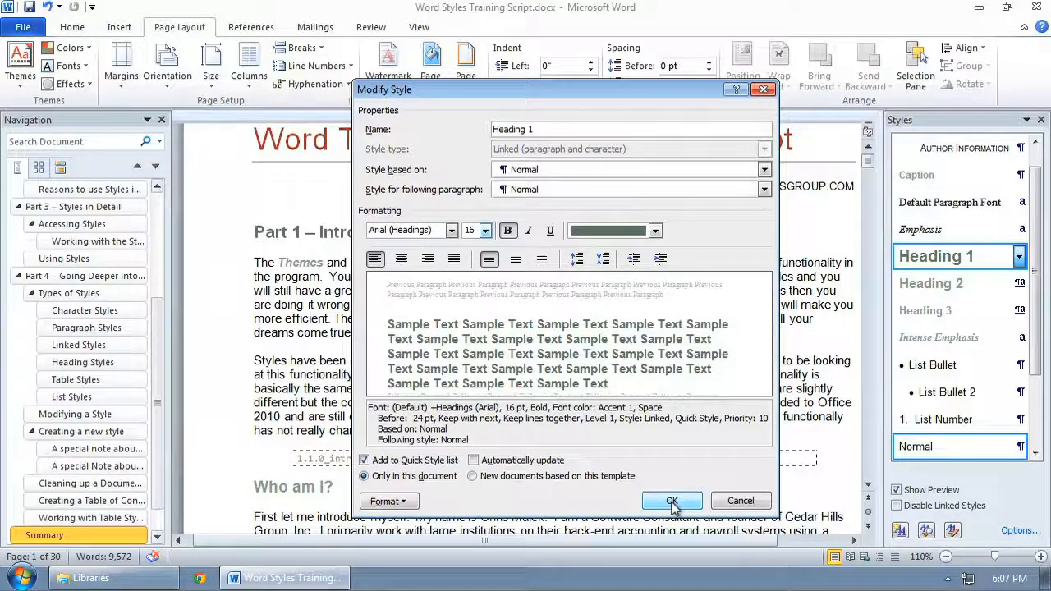
click(656, 231)
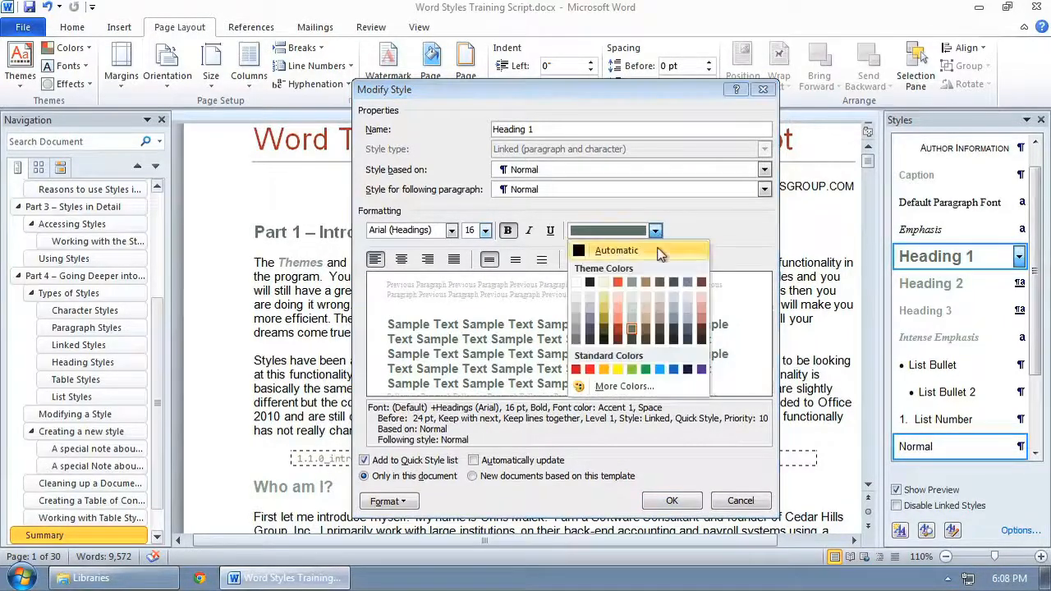
click(621, 330)
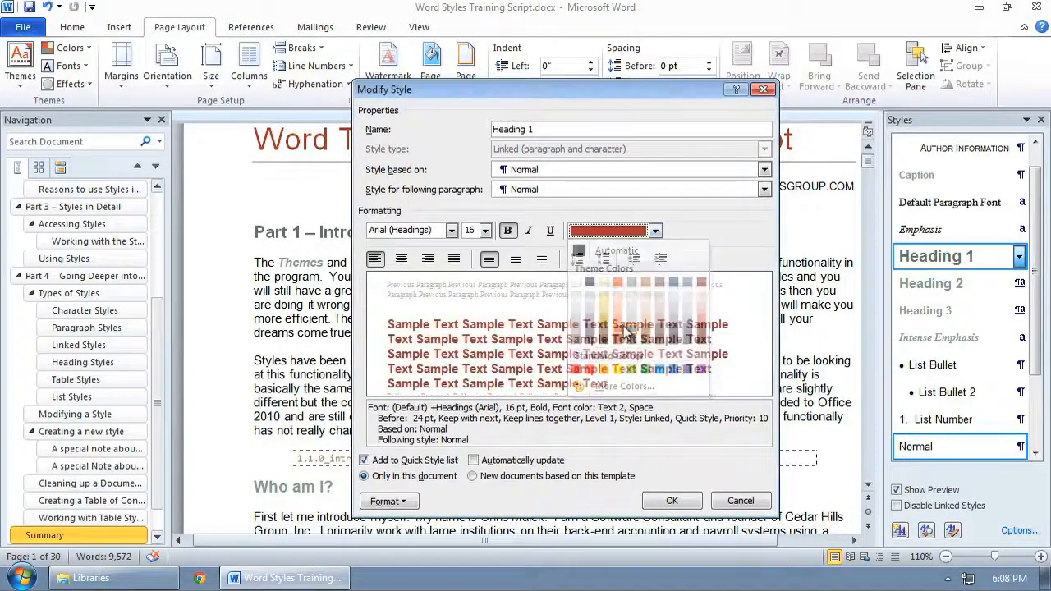
click(672, 502)
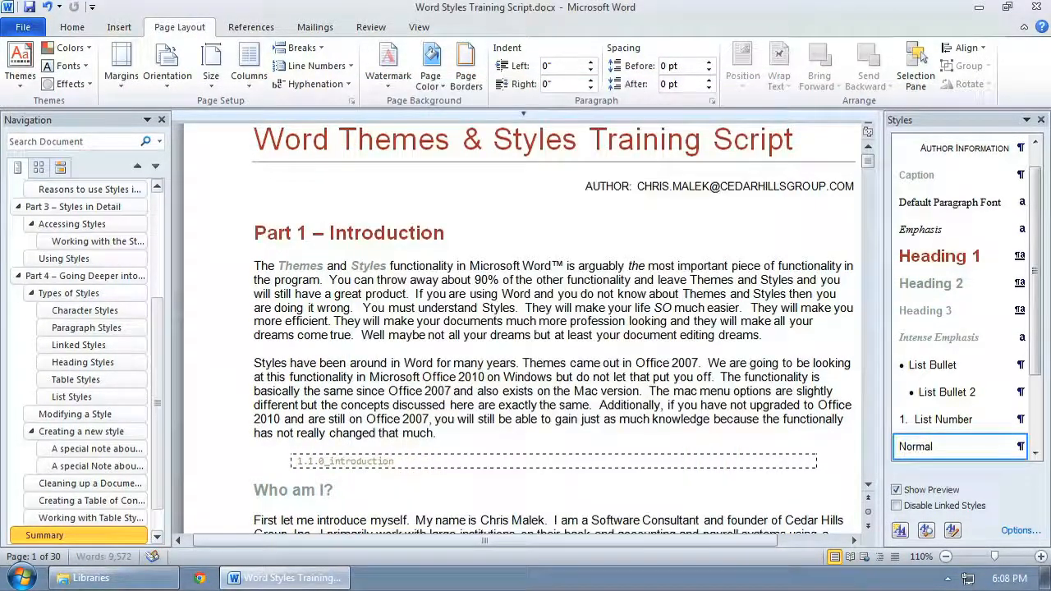
- Go through the Part 3, Part 4, Part 2 and Part 1 headings to check their formatting, collapsing Part 4 in the outline
click(119, 210)
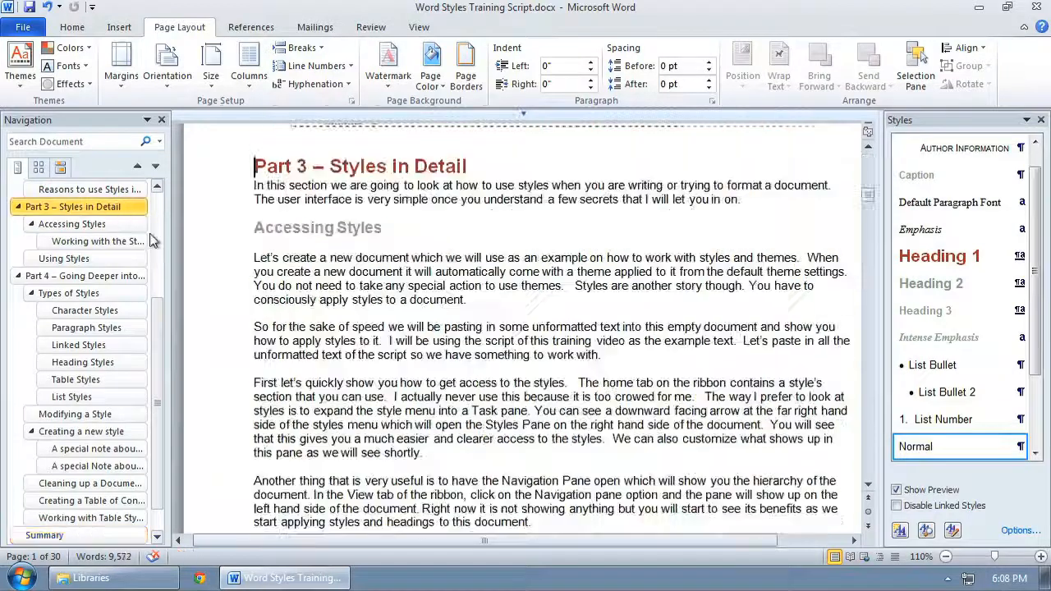
scroll(234, 292, up, 5)
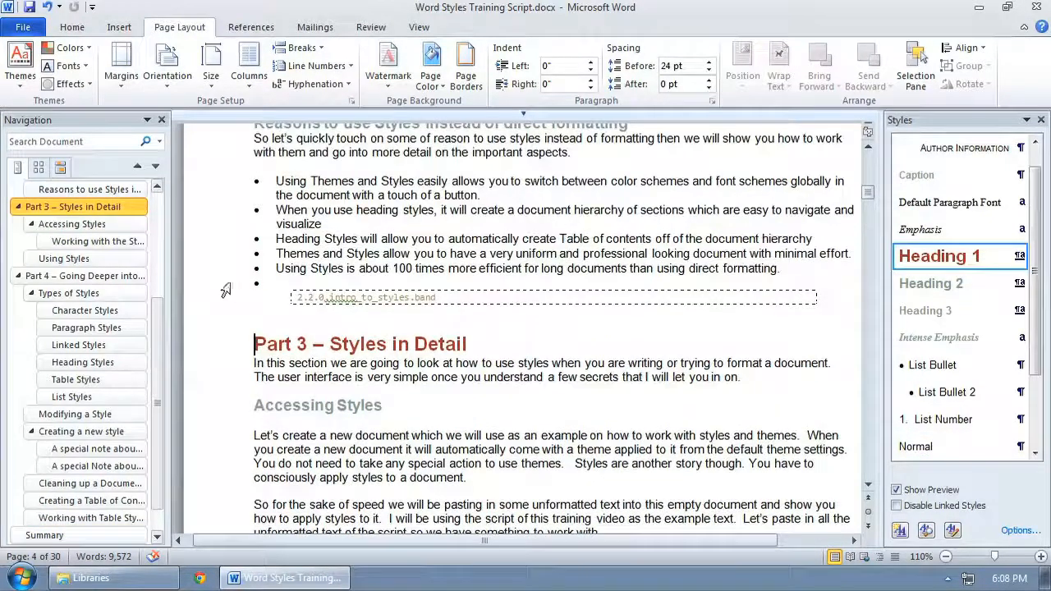
click(83, 278)
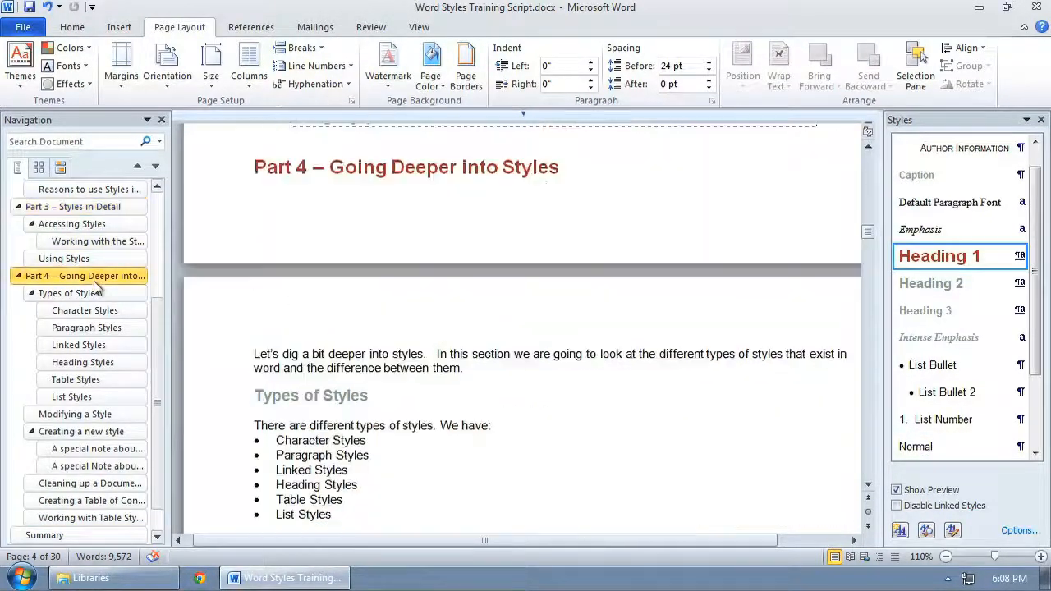
click(20, 277)
click(46, 319)
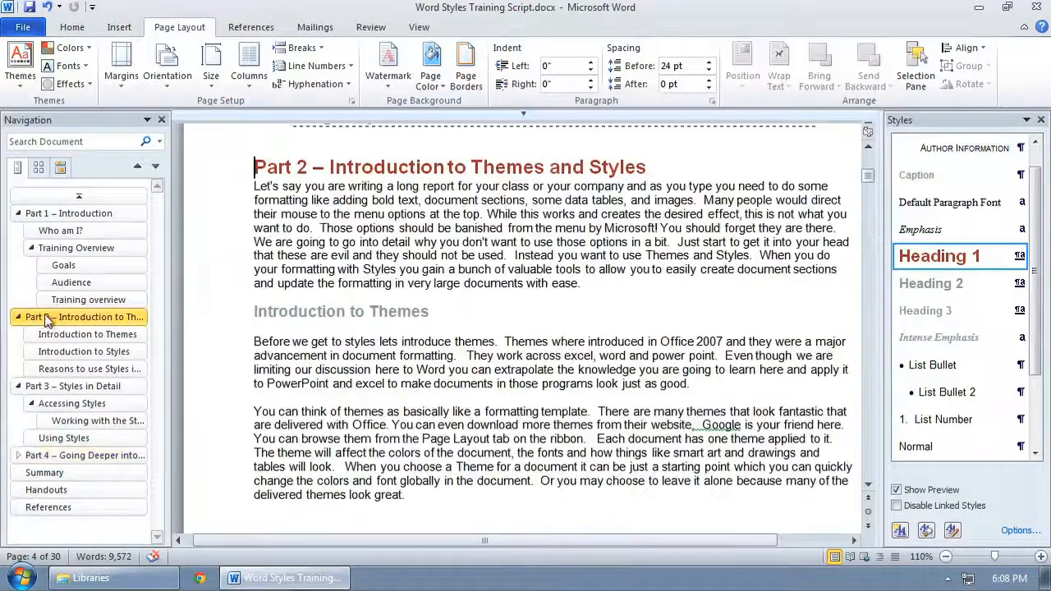
click(82, 214)
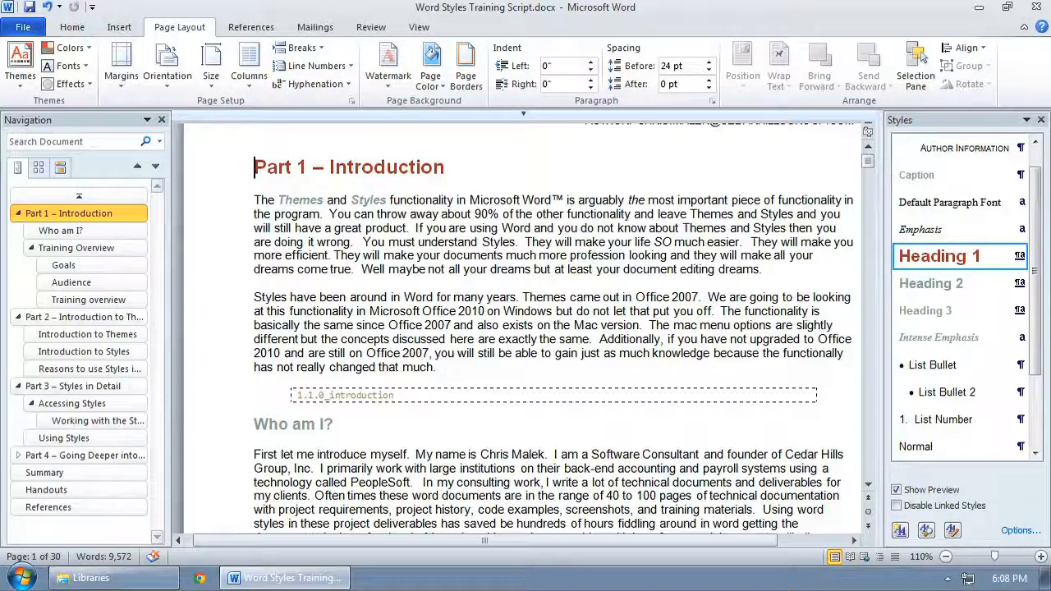
- Modify the Normal style so its paragraph line spacing is 1.5 lines
drag(1036, 257, 1045, 375)
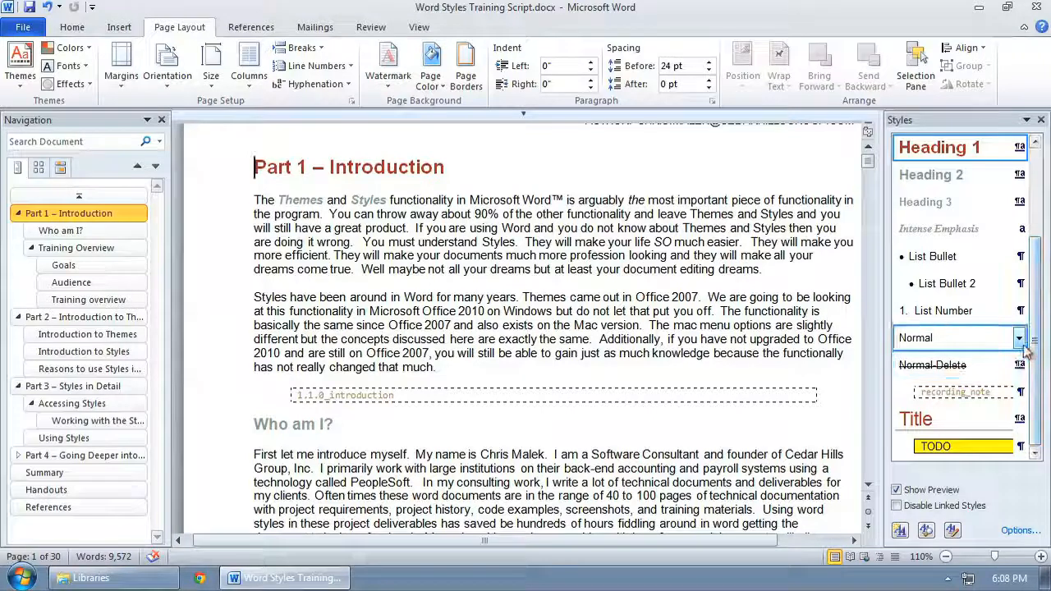
mouse_move(1025, 350)
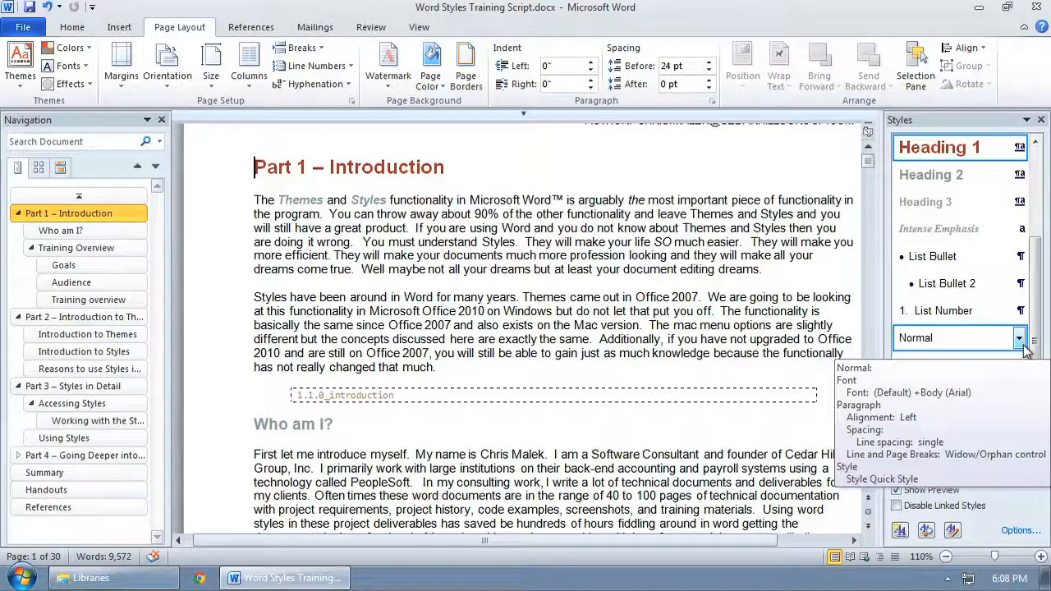
click(1019, 339)
click(1014, 380)
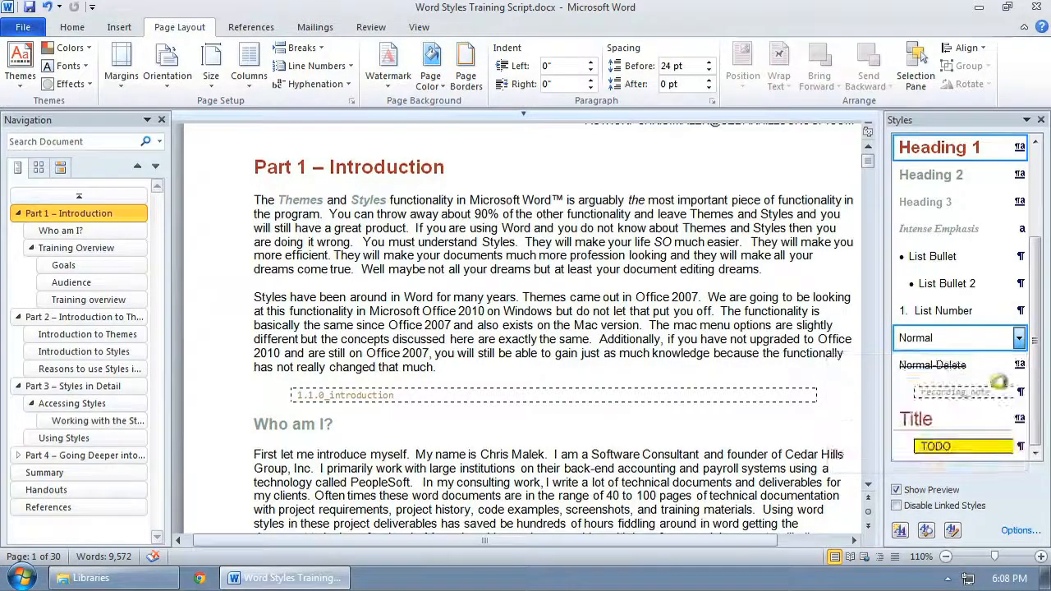
click(401, 503)
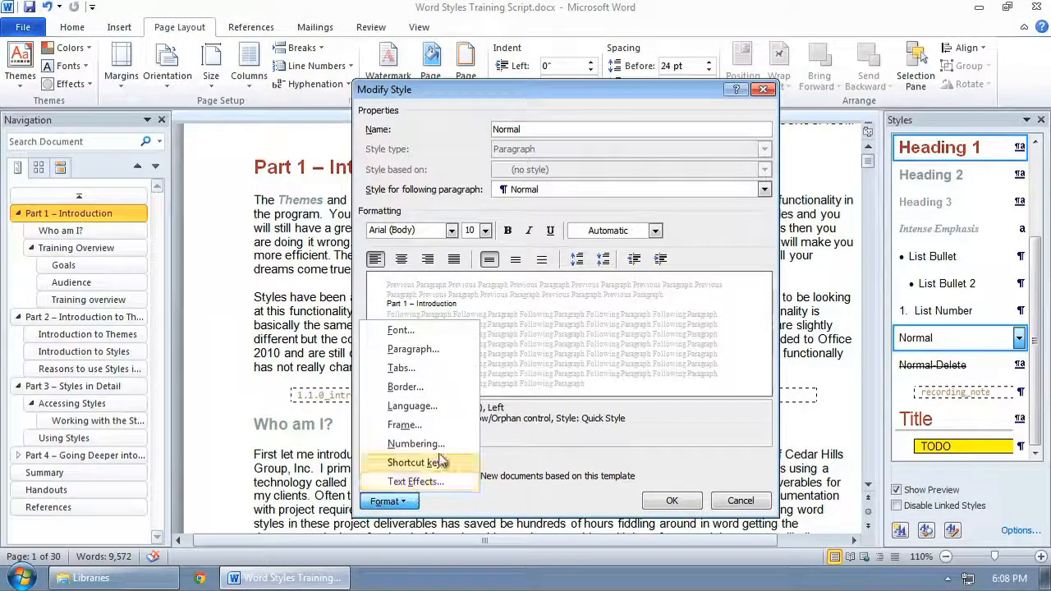
click(436, 349)
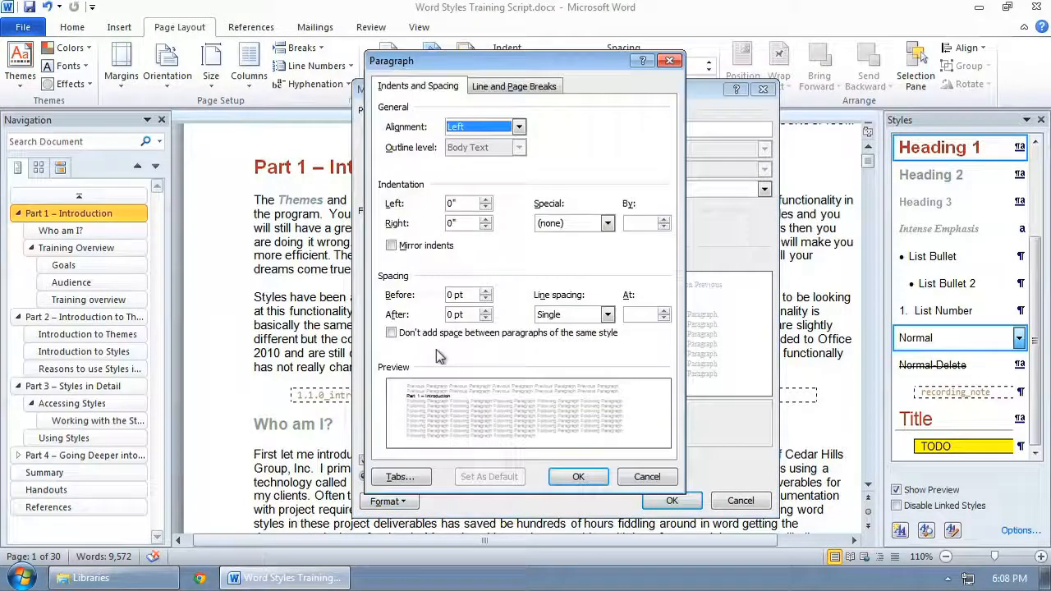
click(548, 318)
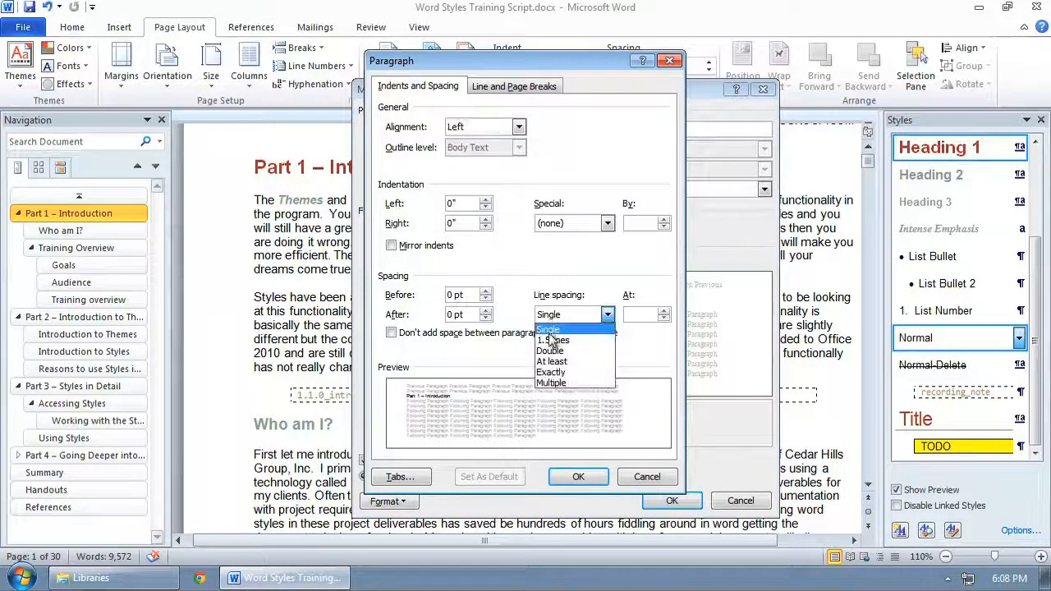
click(552, 340)
click(579, 476)
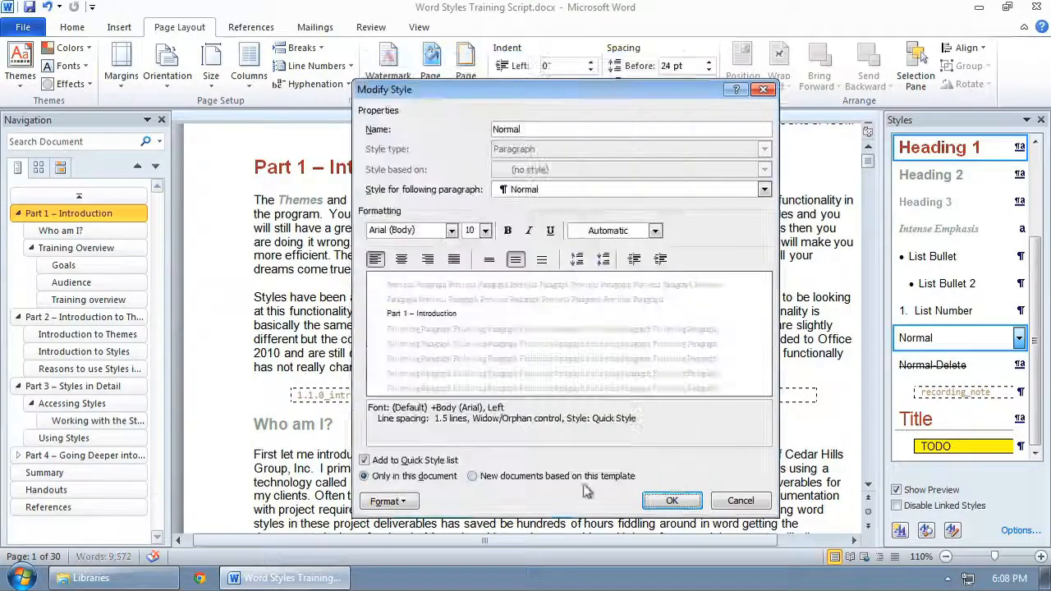
click(671, 501)
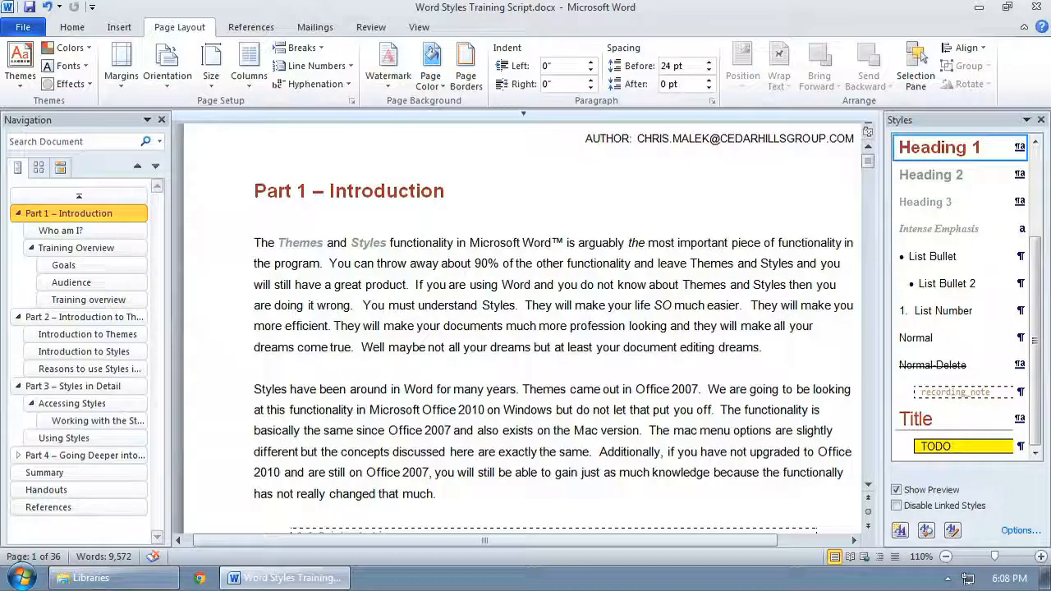
- Review the body text and bullet lists, and reopen the Normal style's definition to show its additional formatting categories
scroll(446, 284, down, 15)
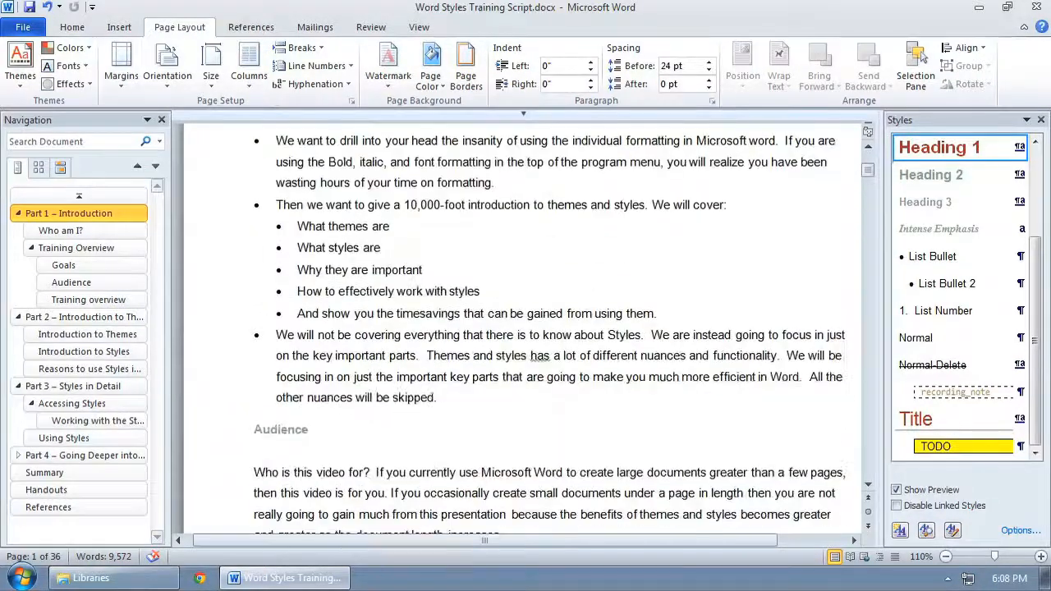
scroll(563, 335, down, 7)
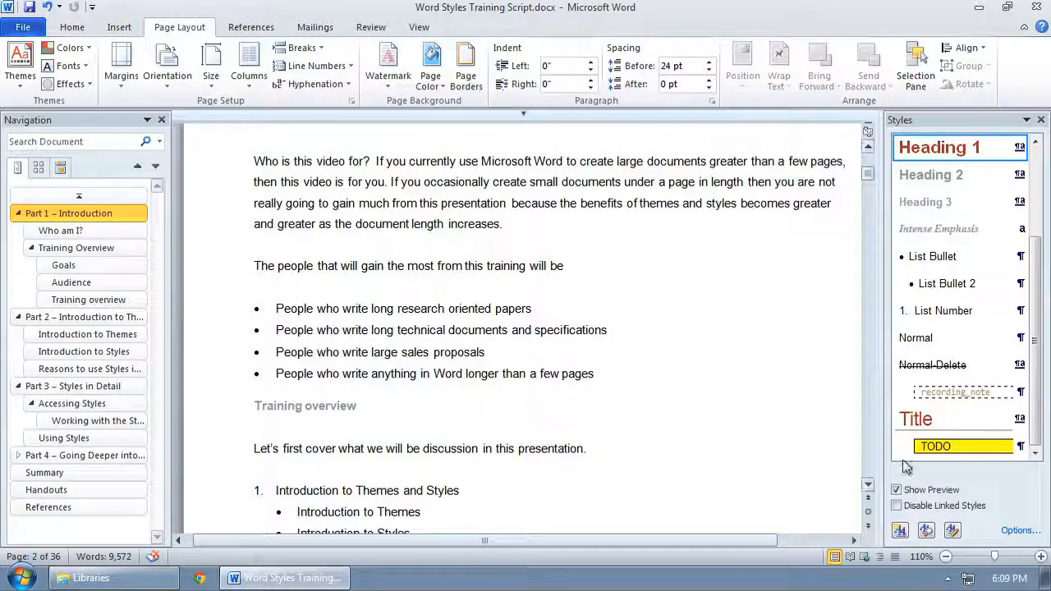
click(1020, 337)
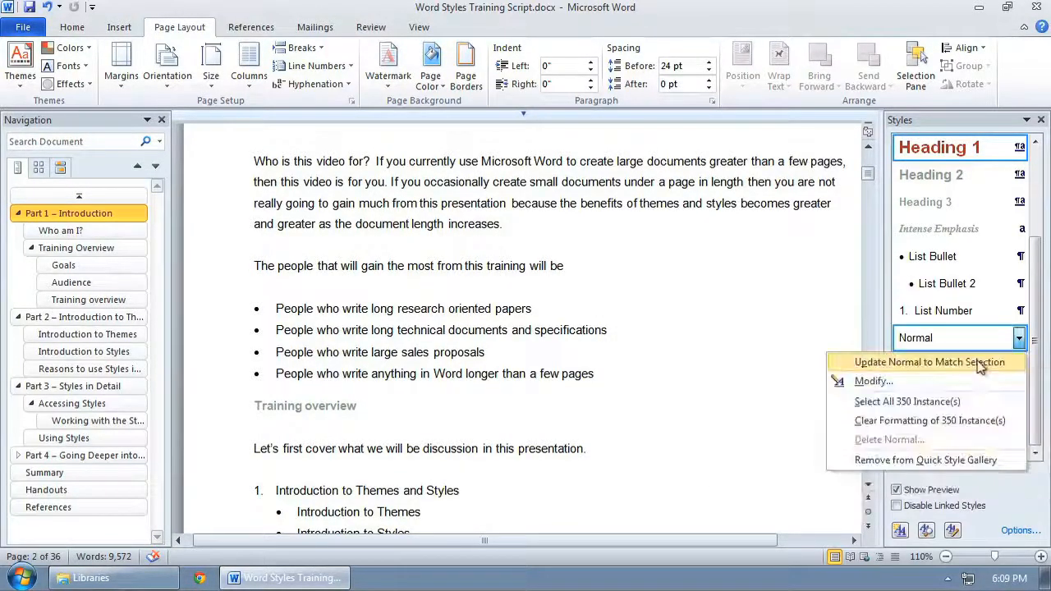
click(874, 383)
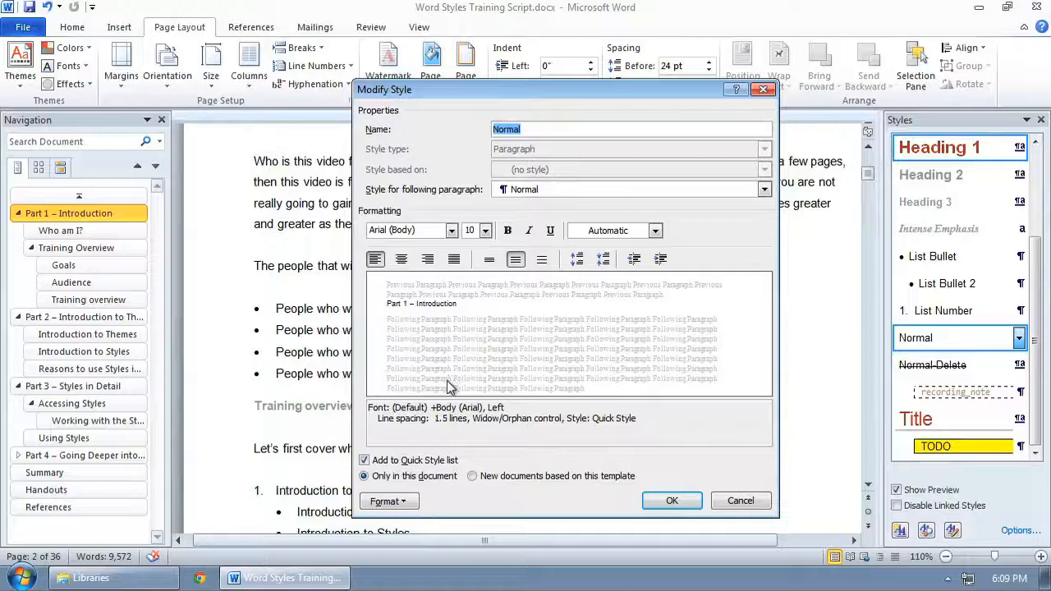
click(401, 501)
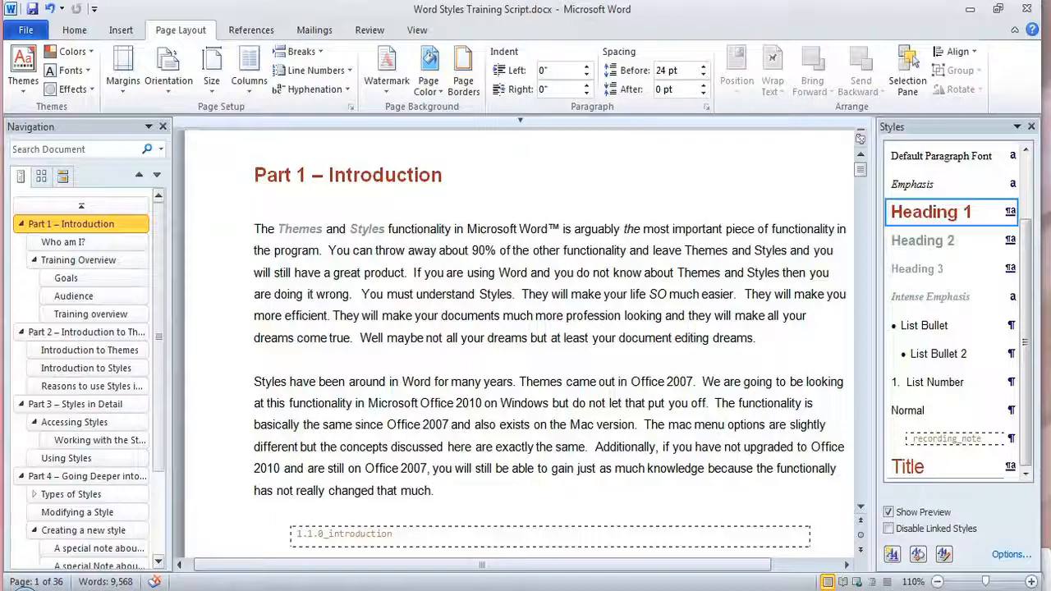
- Start a new paragraph style named TODO, based on Normal and with Normal as the following paragraph's style
click(892, 555)
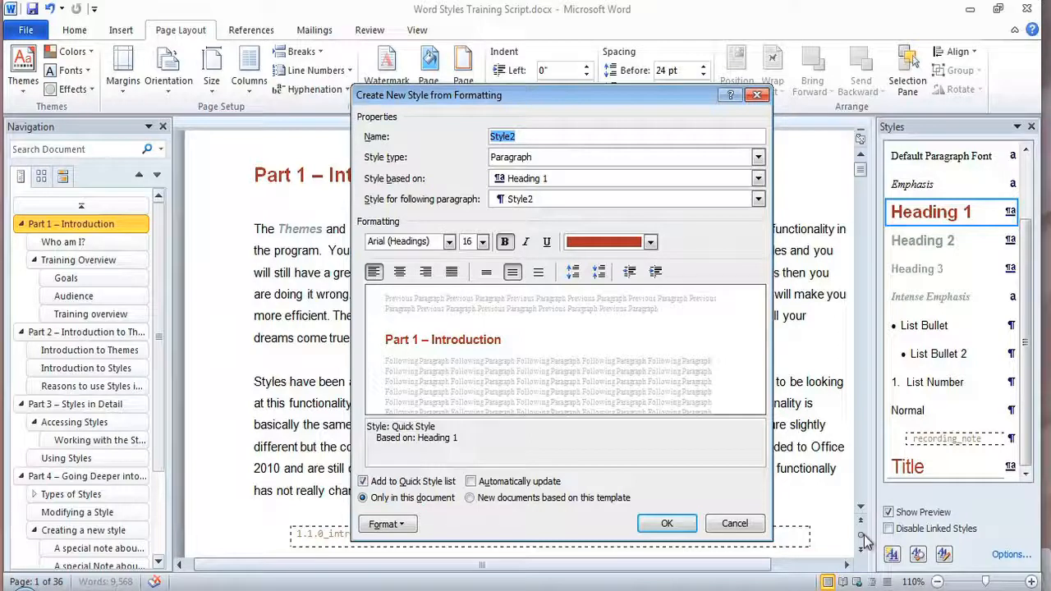
text(TODO)
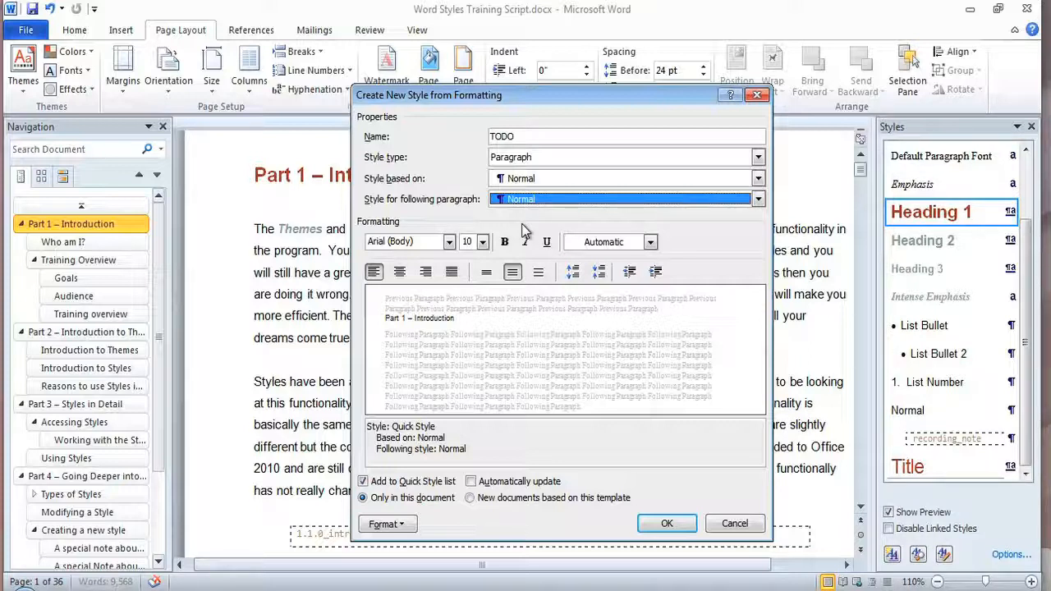
- Give the TODO style yellow paragraph shading and a box border, and create the style
click(398, 524)
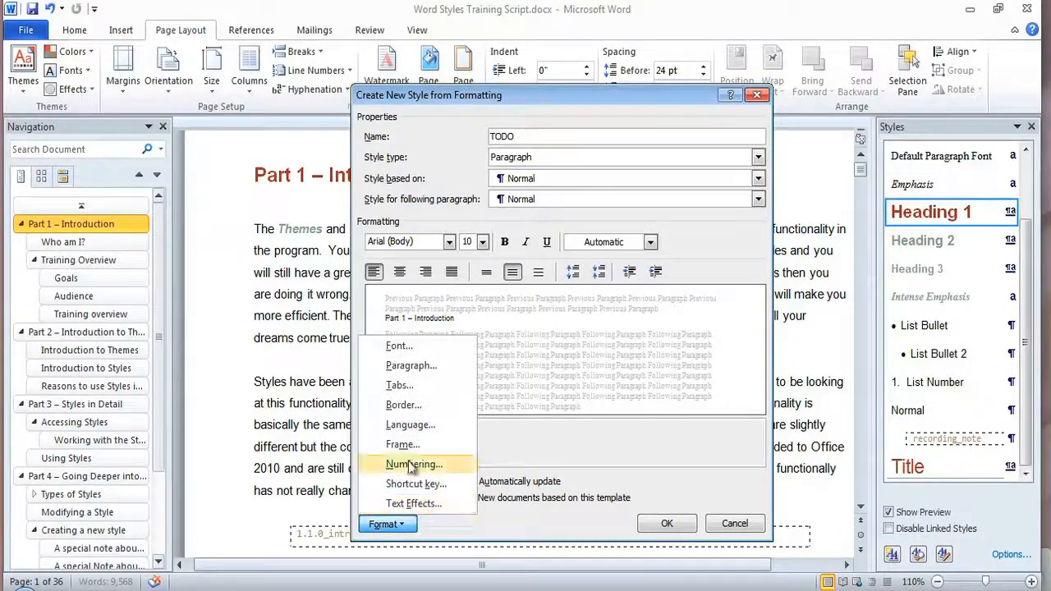
click(405, 404)
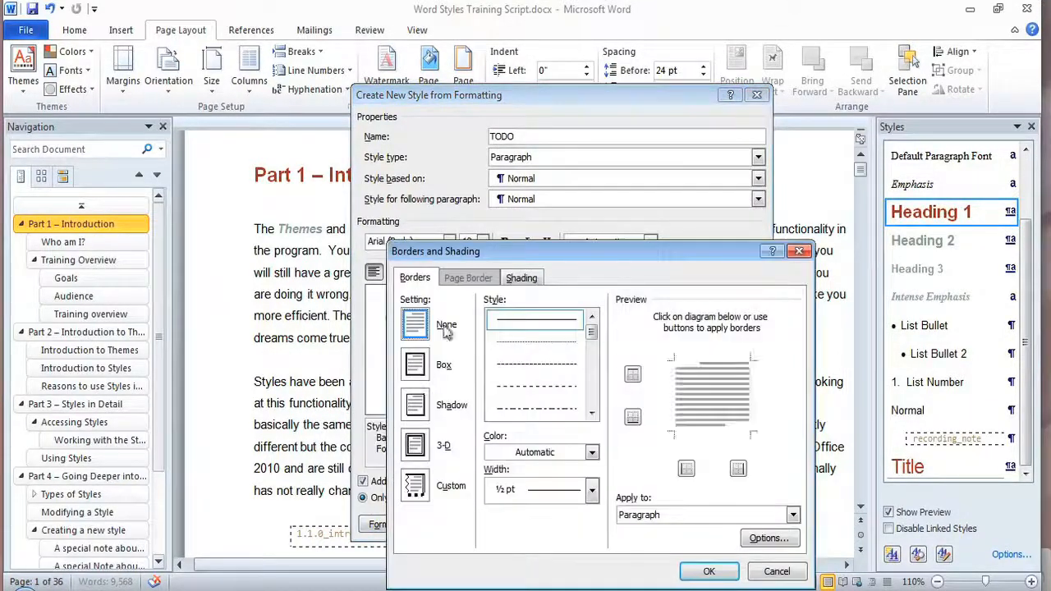
click(522, 278)
click(496, 320)
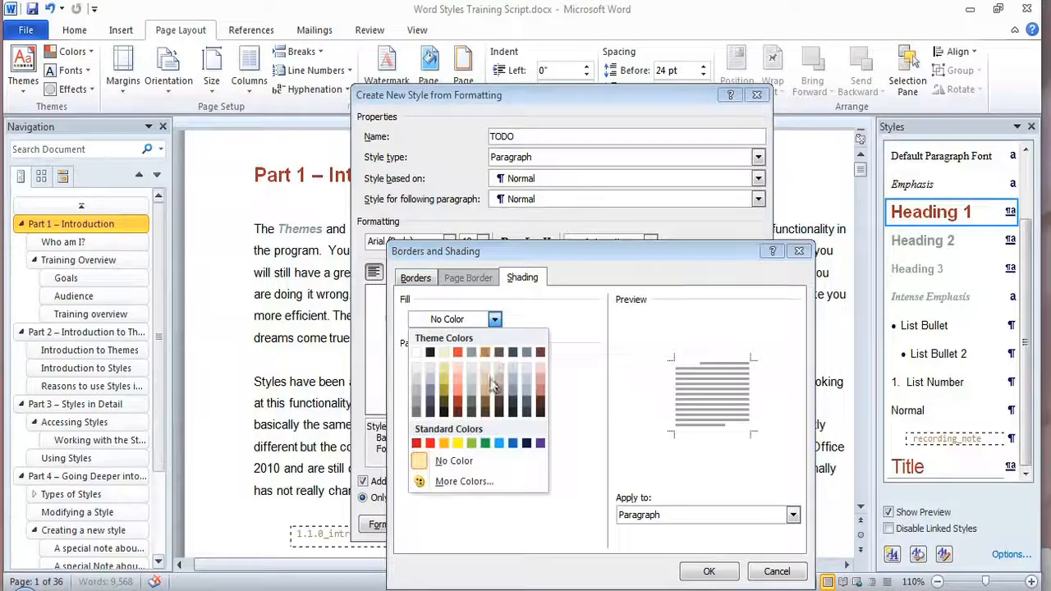
click(460, 443)
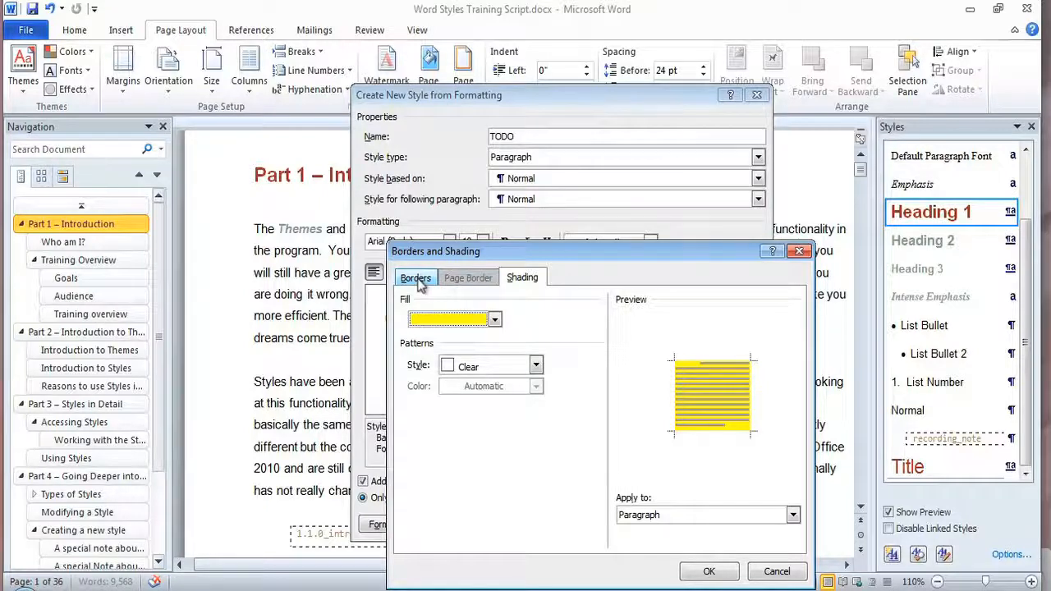
click(415, 278)
click(417, 365)
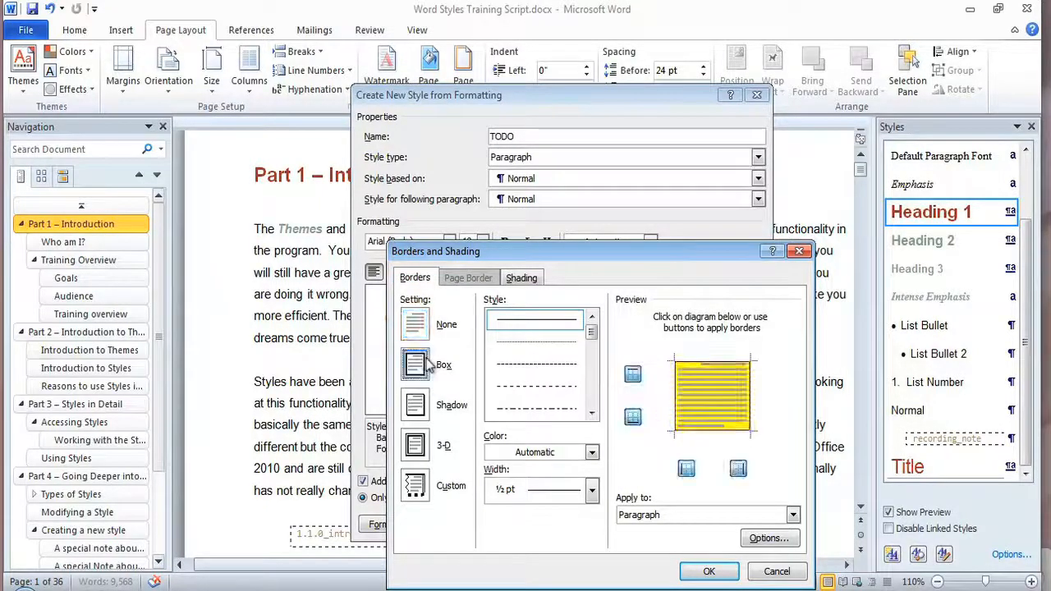
click(709, 572)
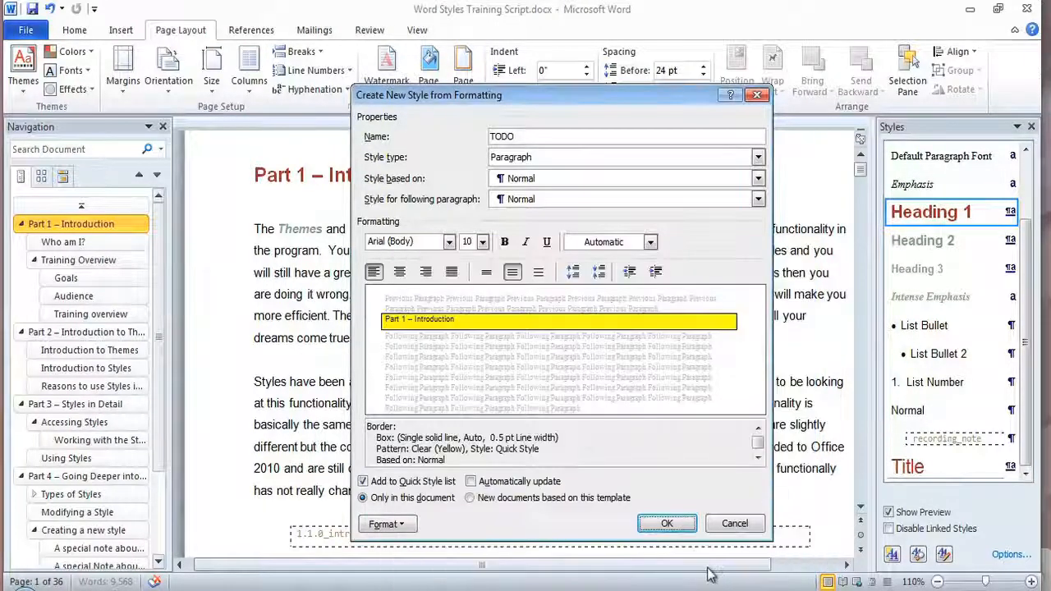
click(667, 524)
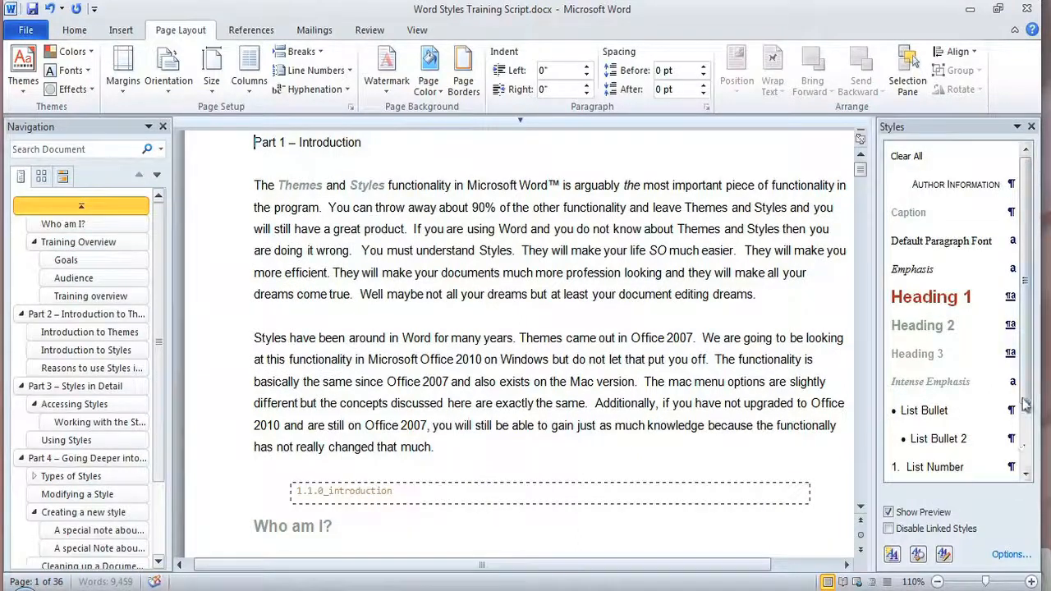
- Set the style list to show all styles available in the document
click(1011, 554)
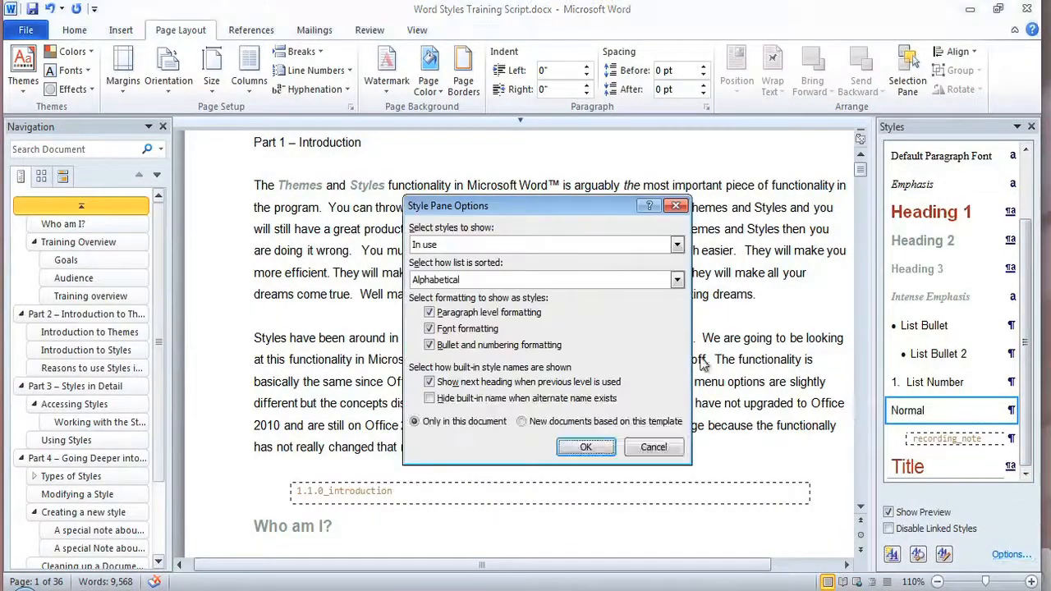
click(476, 245)
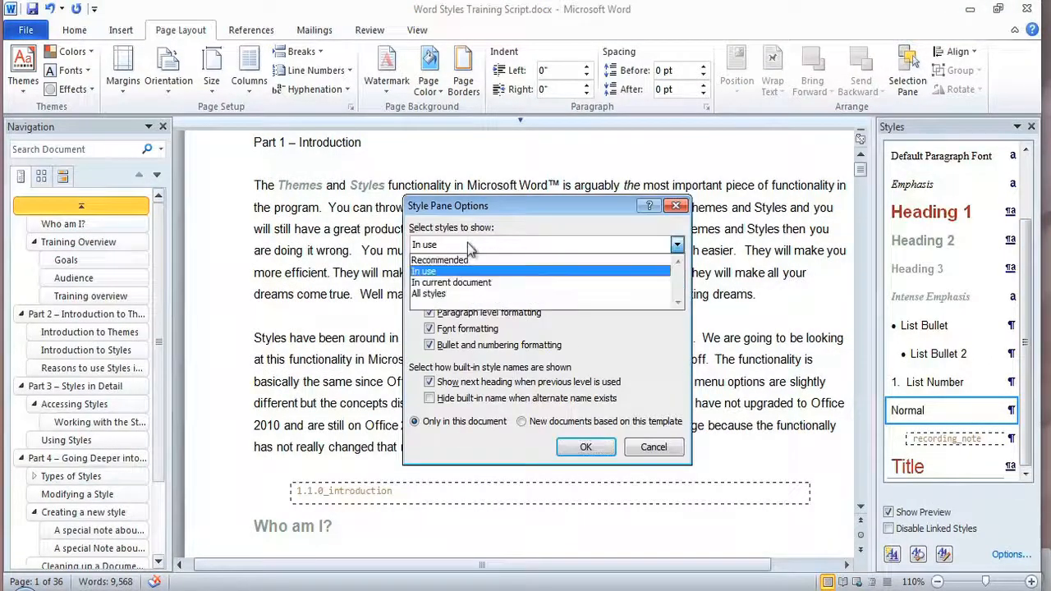
click(473, 294)
click(586, 447)
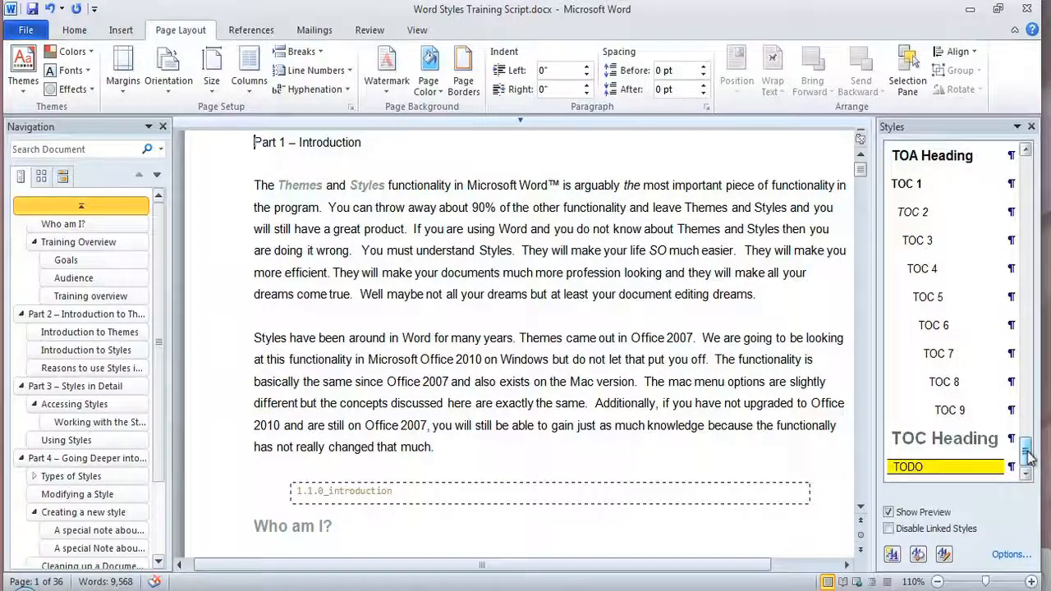
- Add the paragraph "Need some more info here." beneath the Training overview heading and apply the TODO style to it
scroll(517, 329, down, 5)
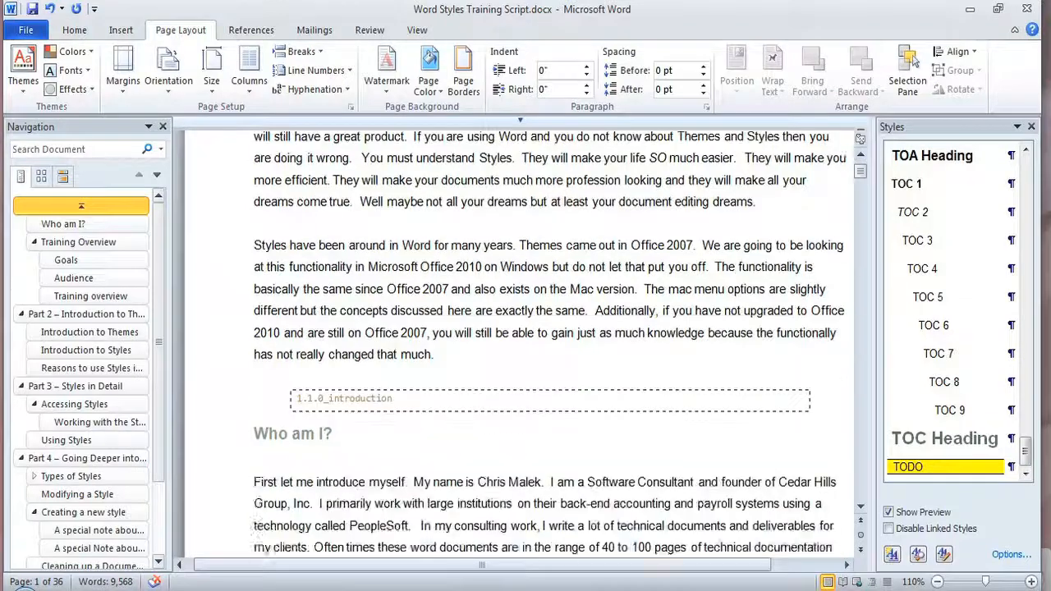
scroll(518, 328, down, 8)
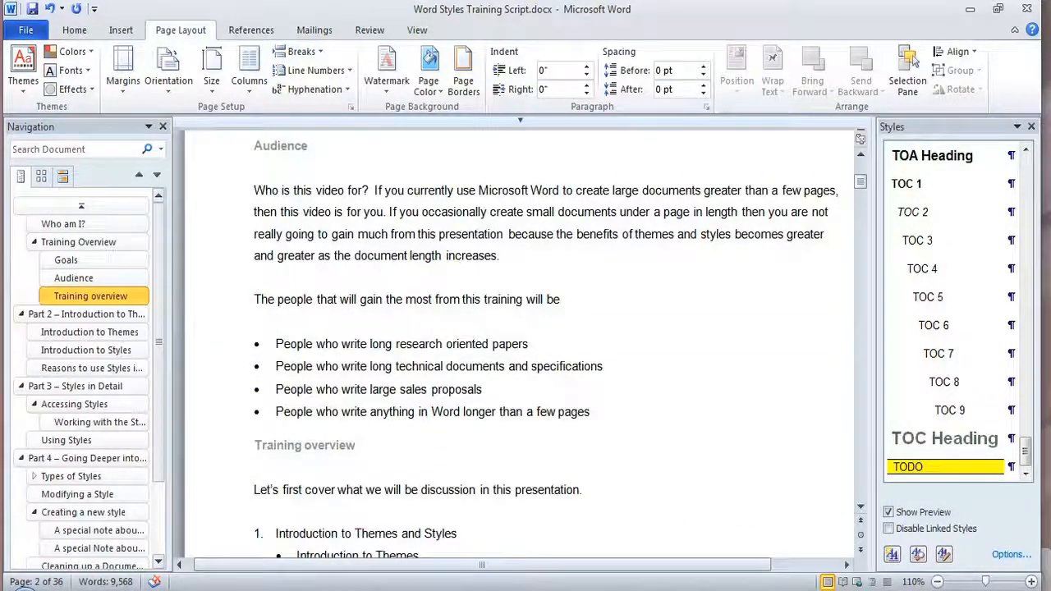
key(Return)
text(Need some more info here.)
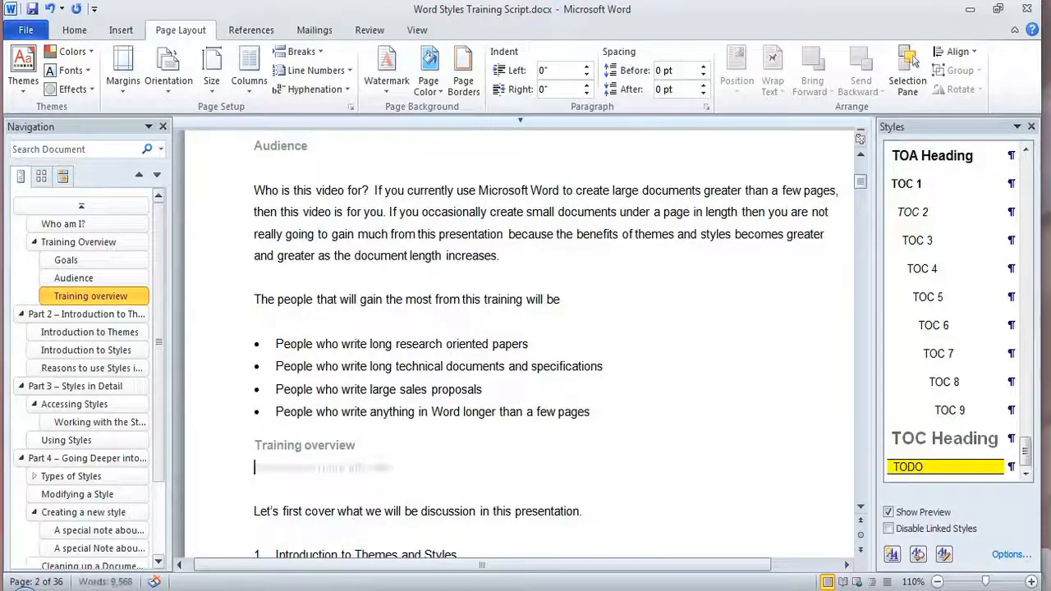
key(shift+Home)
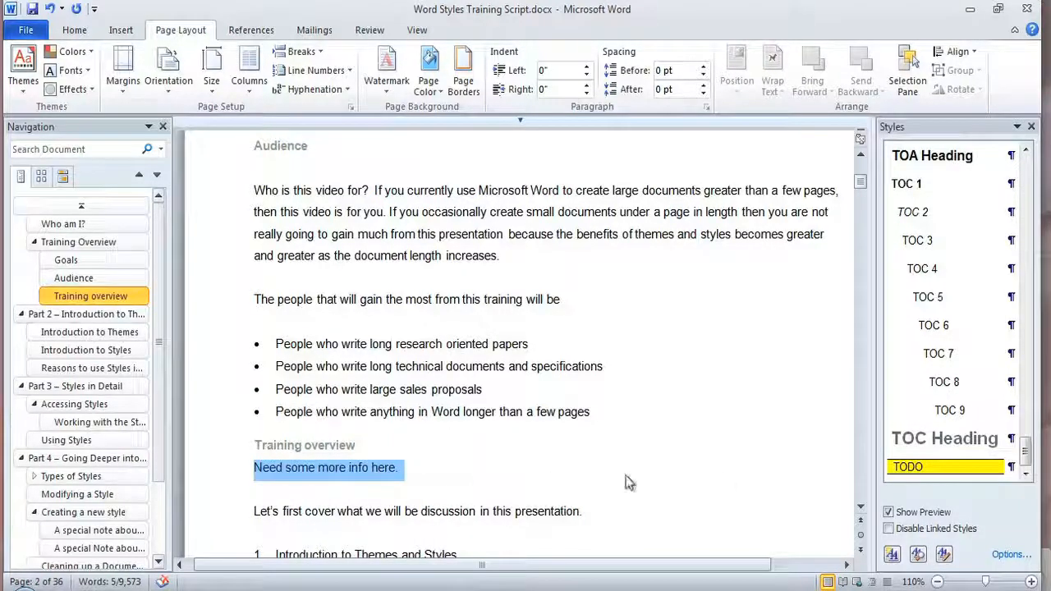
click(1004, 466)
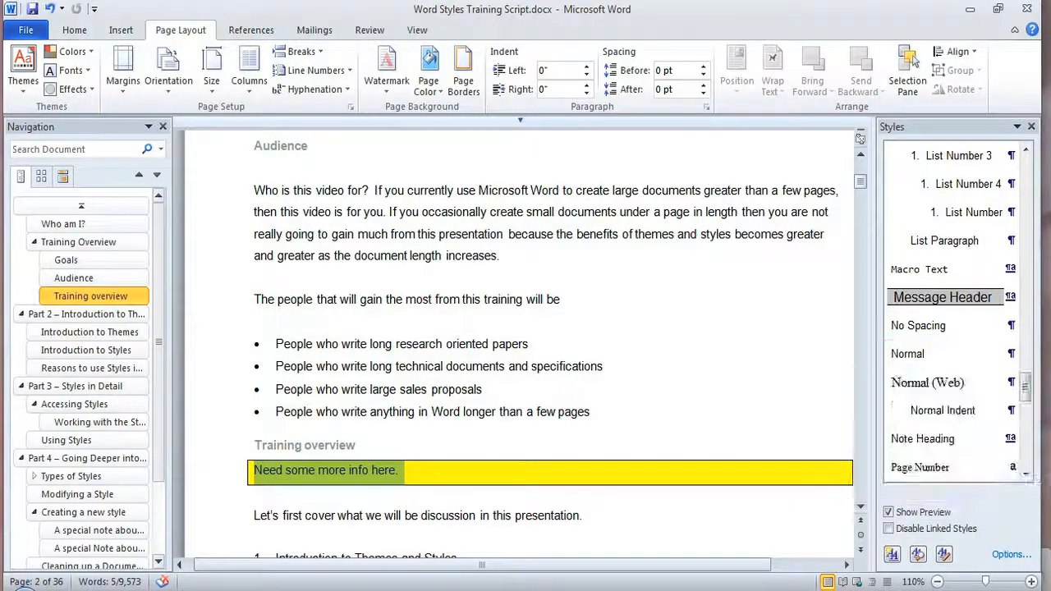
- Start a new linked style named Normal-Delete from the Audience section's body text, with Normal as the following paragraph's style
click(255, 277)
click(540, 299)
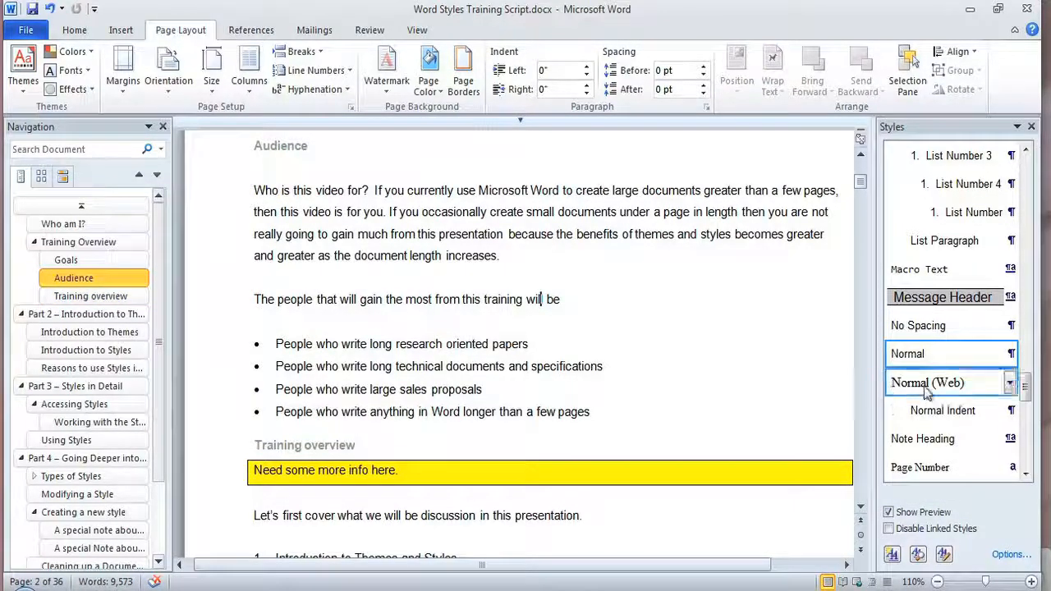
click(892, 556)
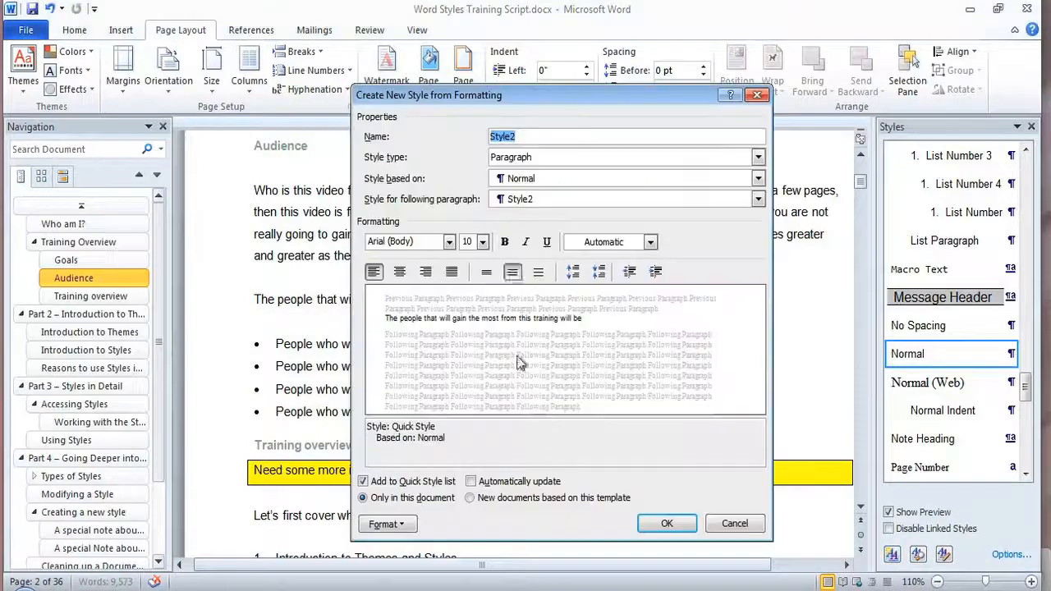
text(Nor)
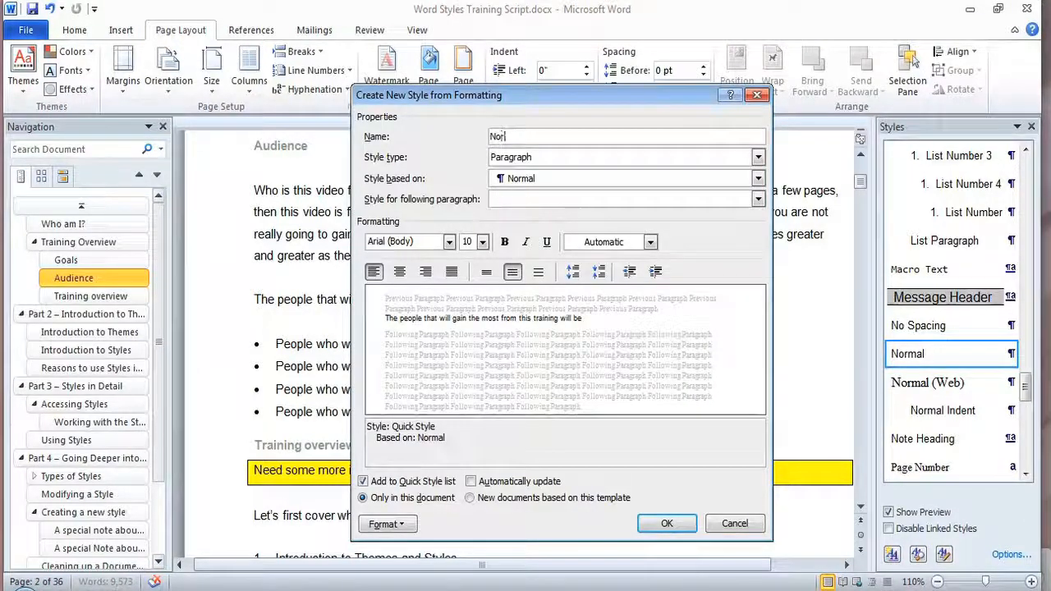
text(almal-)
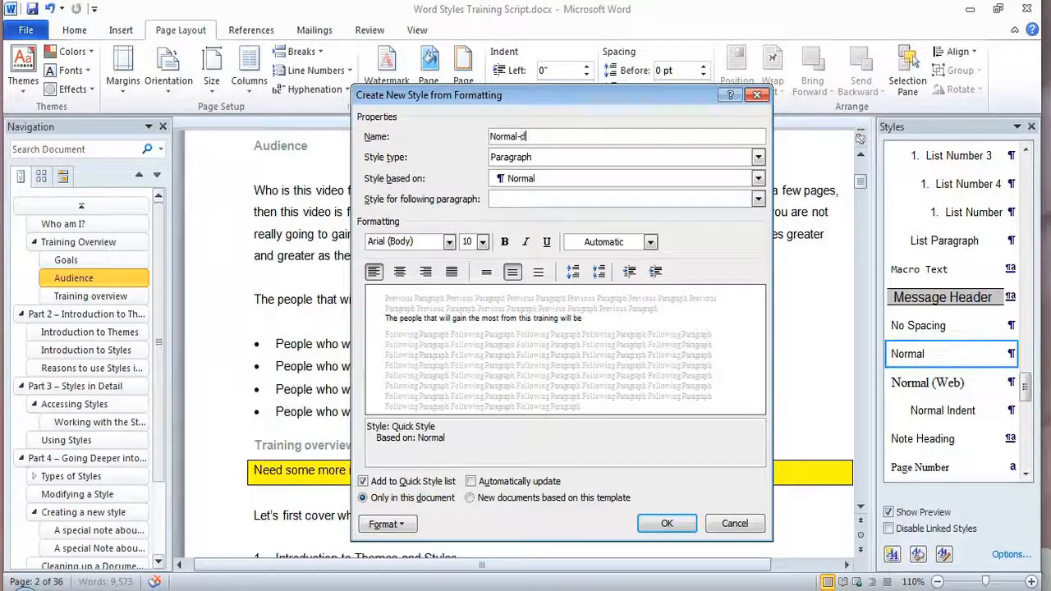
text(Delete)
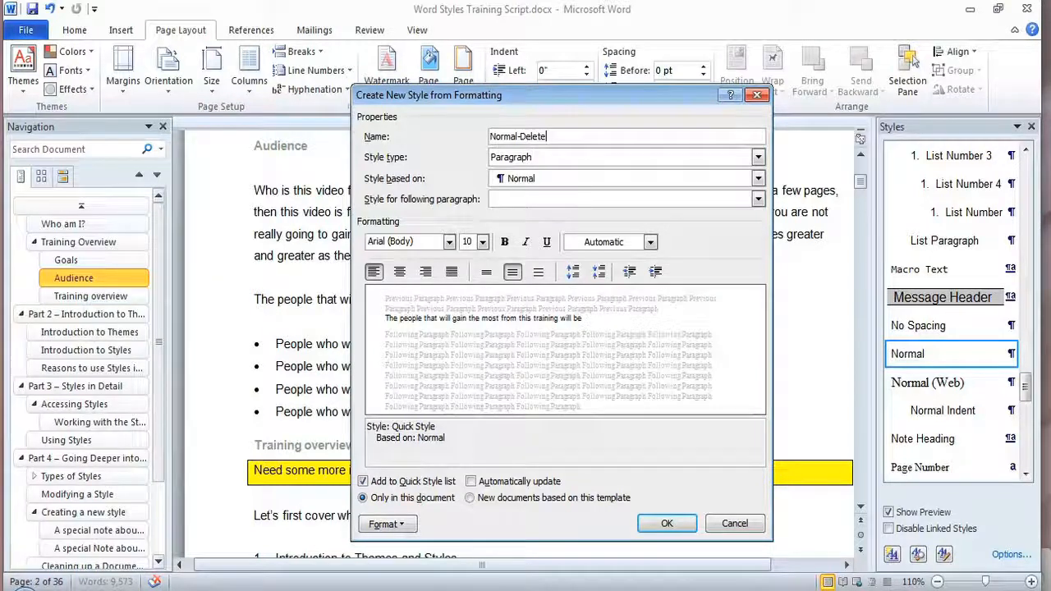
key(Tab)
click(526, 157)
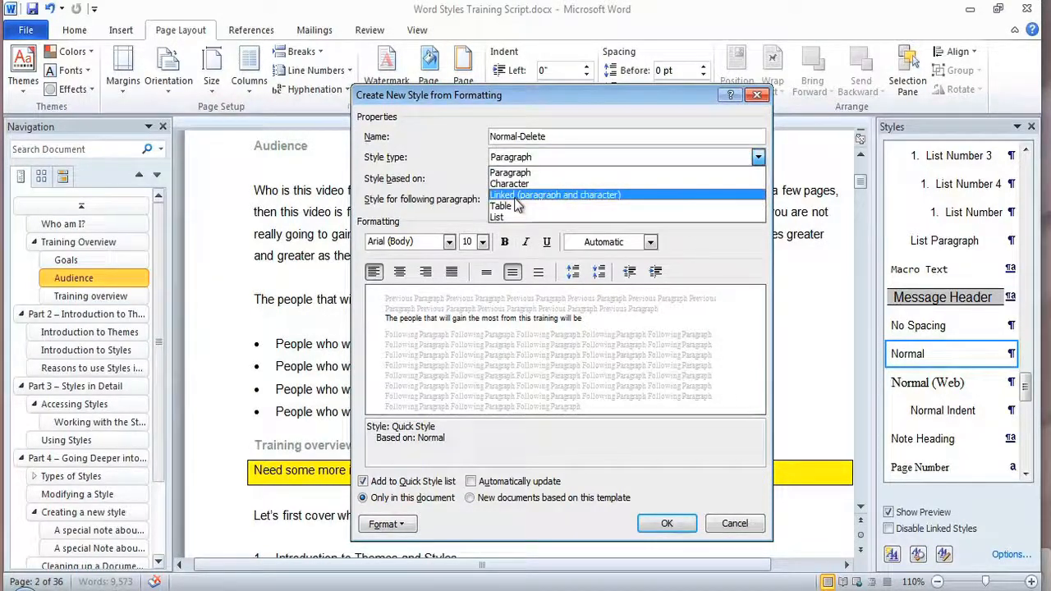
click(533, 194)
click(557, 198)
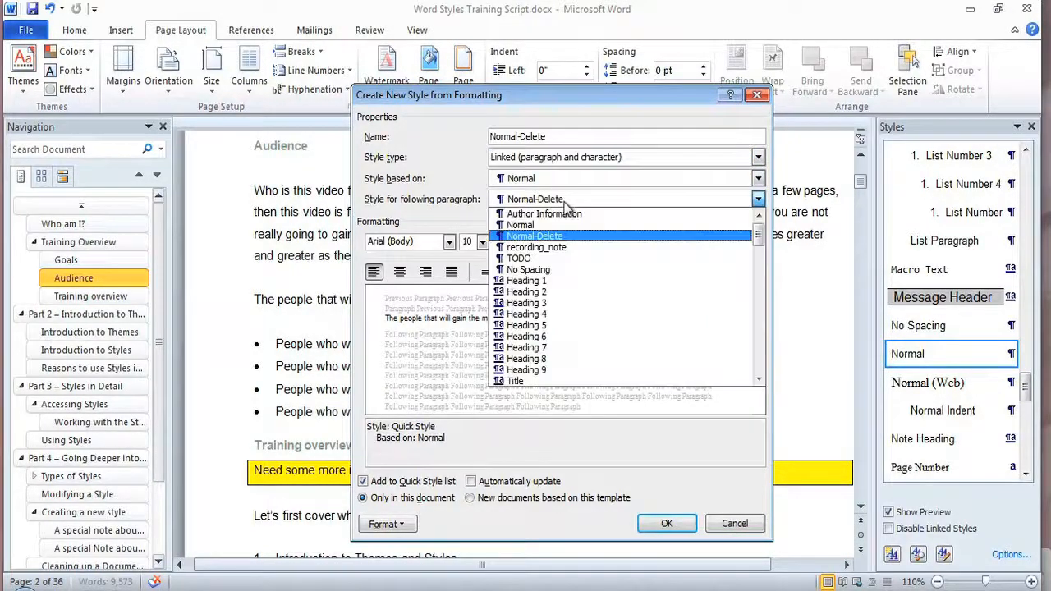
click(560, 227)
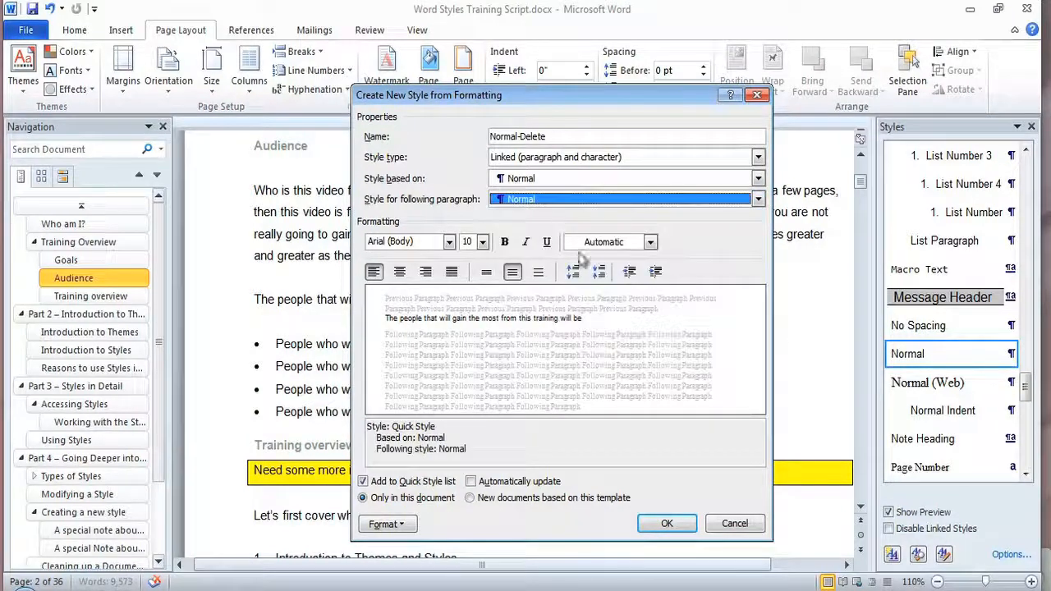
- Add strikethrough font formatting to the Normal-Delete style and create the style
click(408, 526)
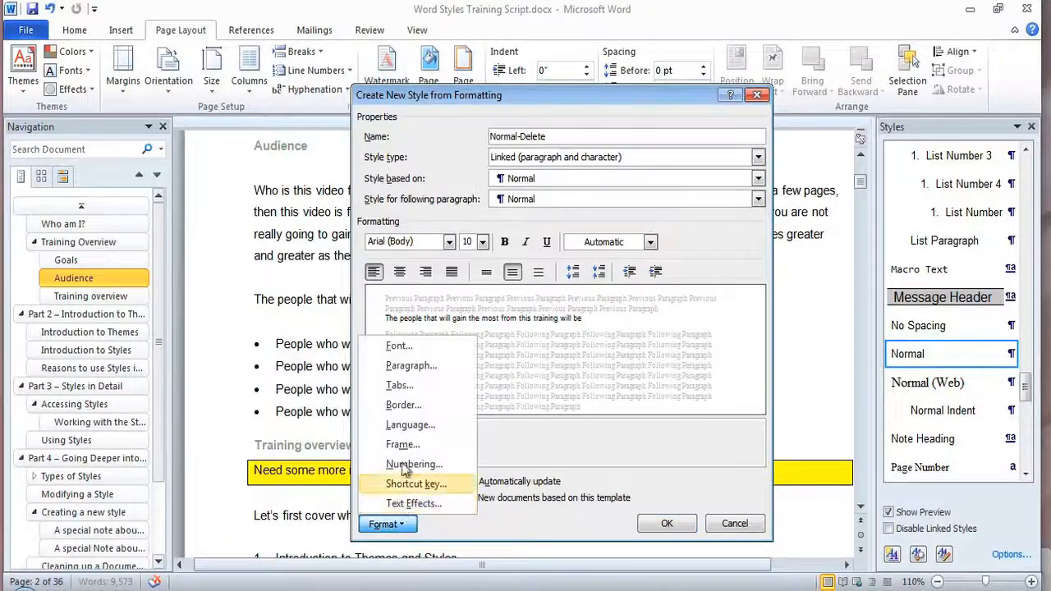
click(398, 350)
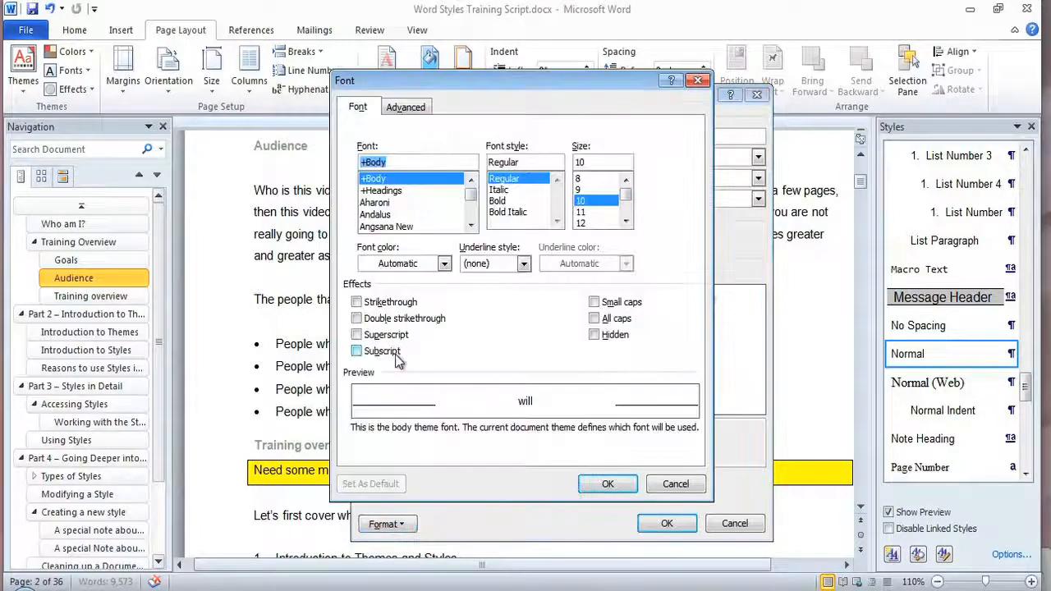
click(386, 302)
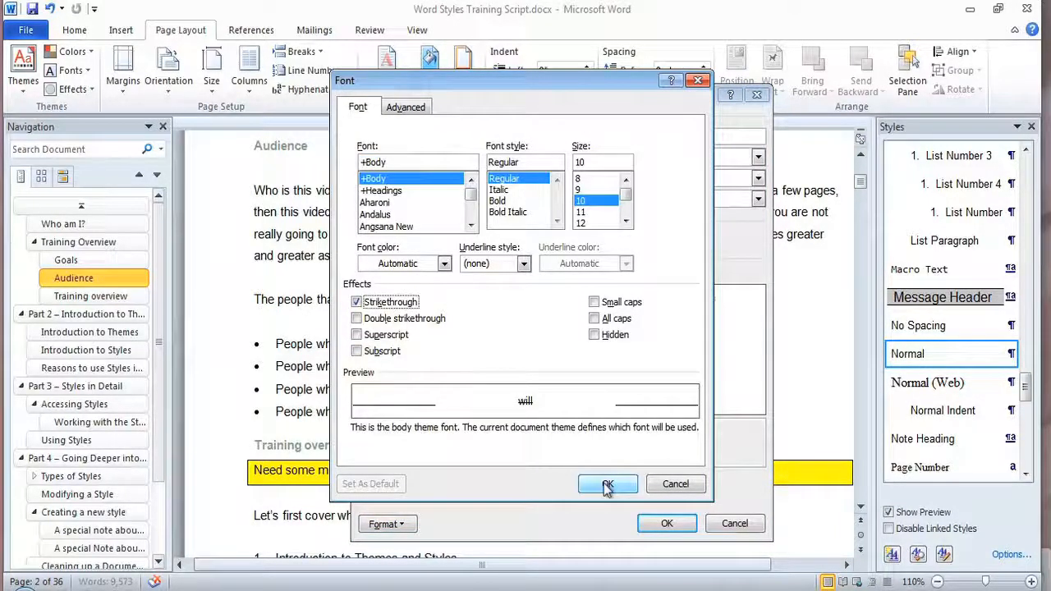
click(607, 485)
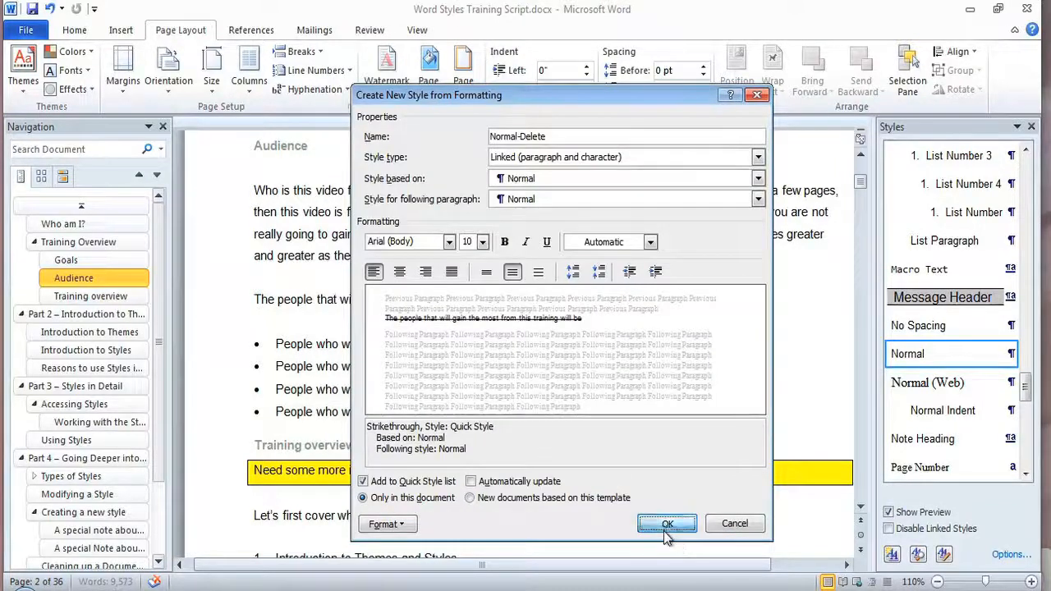
click(671, 523)
- Examine the Heading 1 style's definition and its theme font colors, and leave without changing the style
drag(254, 190, 575, 302)
click(924, 156)
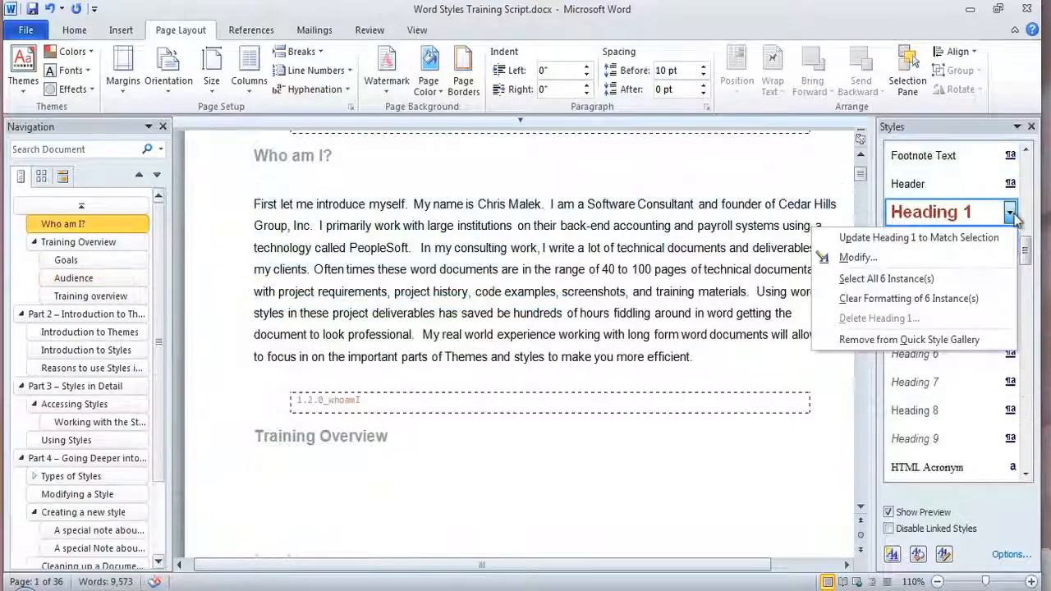
click(976, 258)
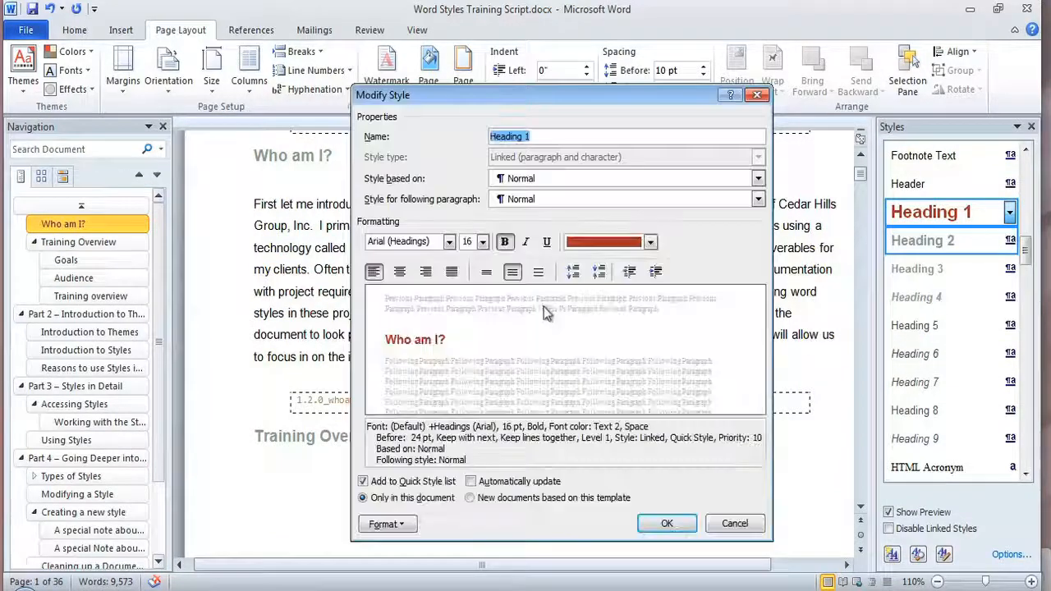
click(649, 242)
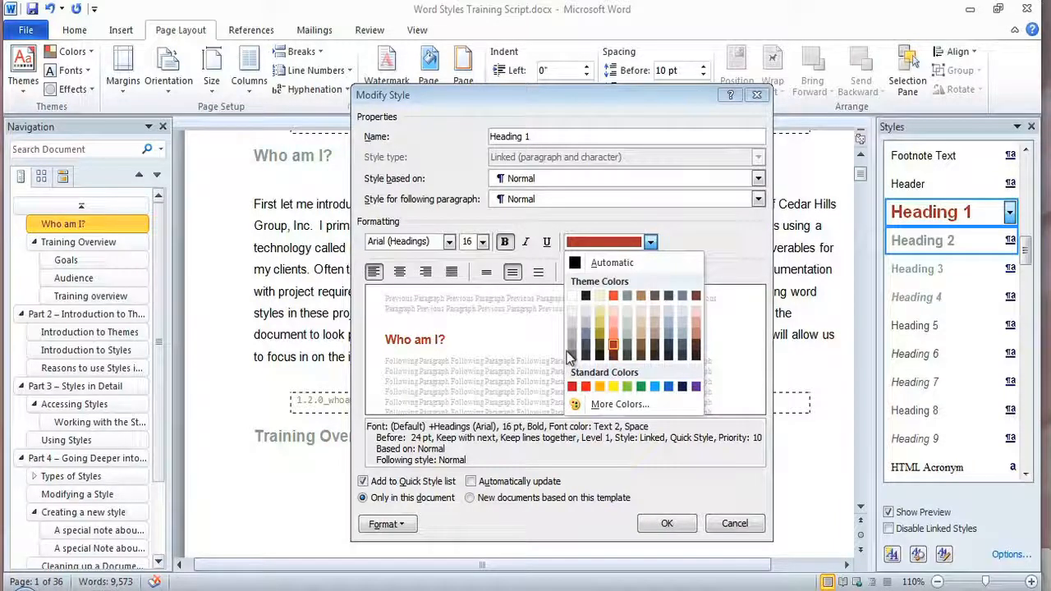
click(726, 528)
click(725, 528)
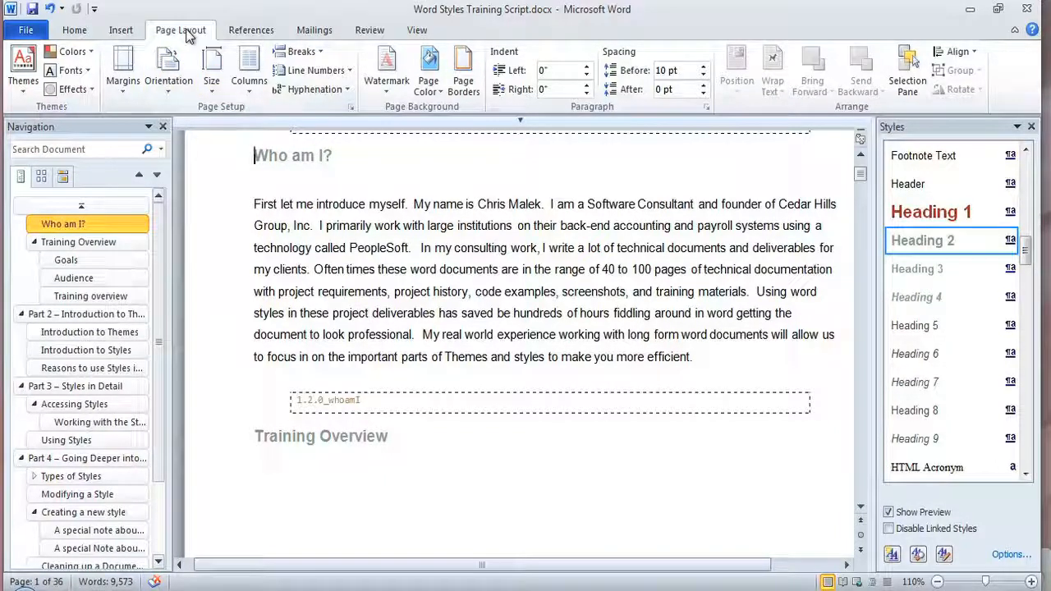
- Review the document's theme fonts, and examine how the Normal style's definition refers to the theme body font
click(90, 72)
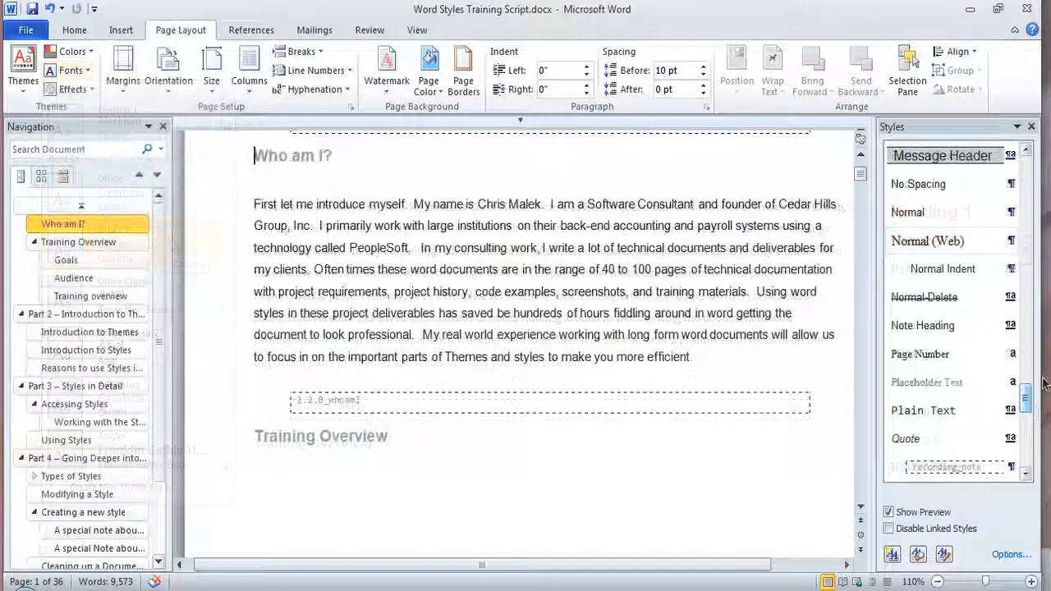
click(1011, 212)
click(971, 255)
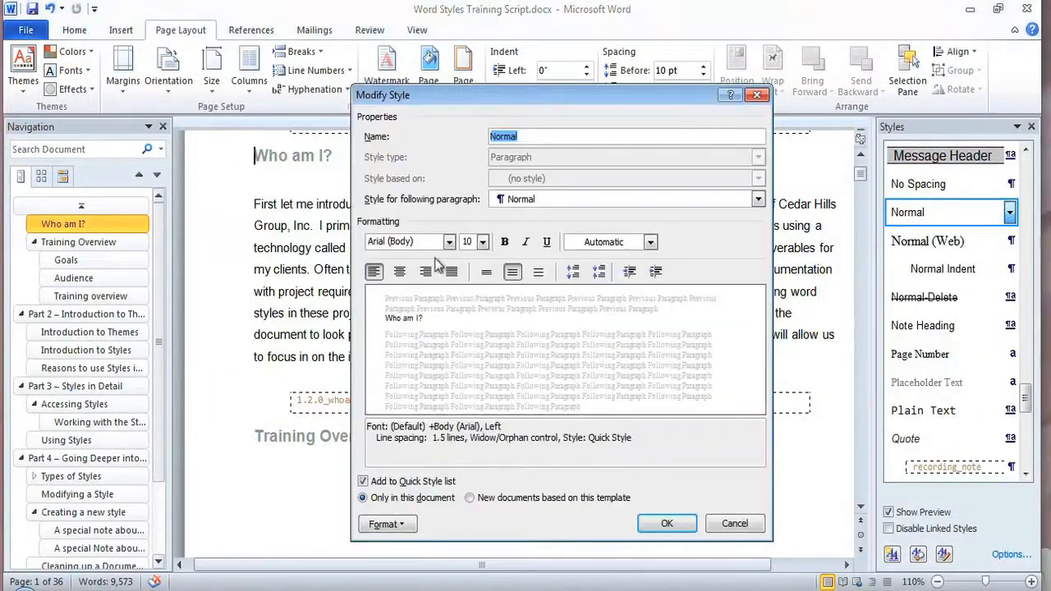
click(450, 245)
click(449, 242)
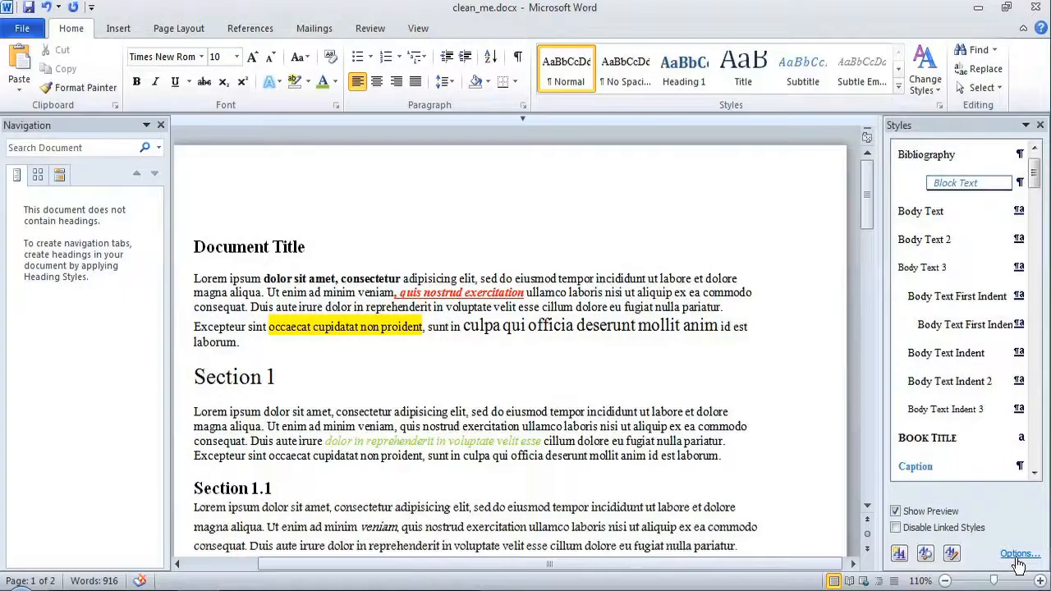
- In clean_me.docx, set the style list to show only styles in use, sorted alphabetically
click(1018, 555)
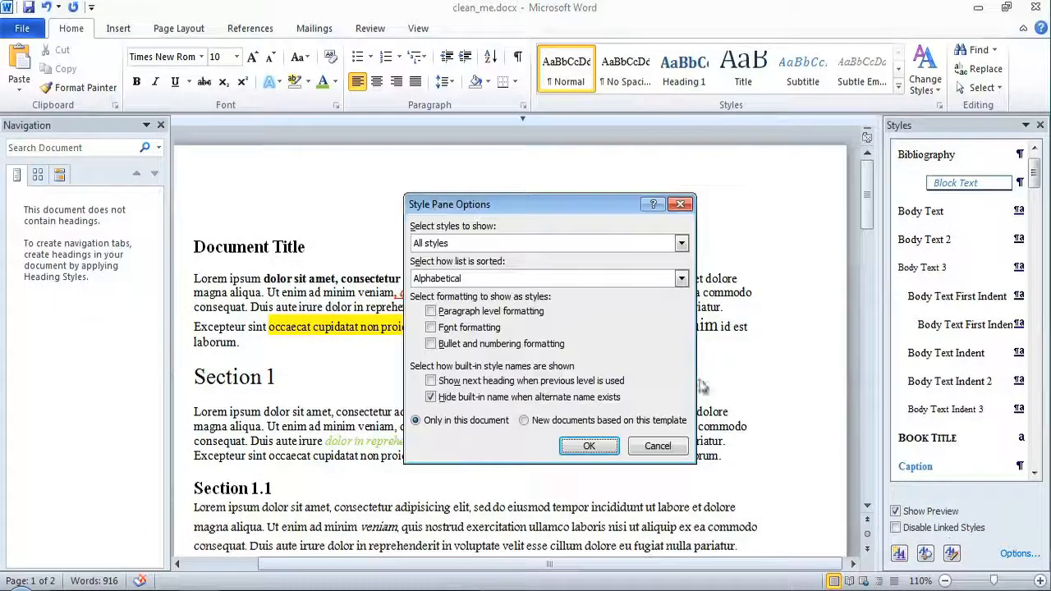
click(567, 243)
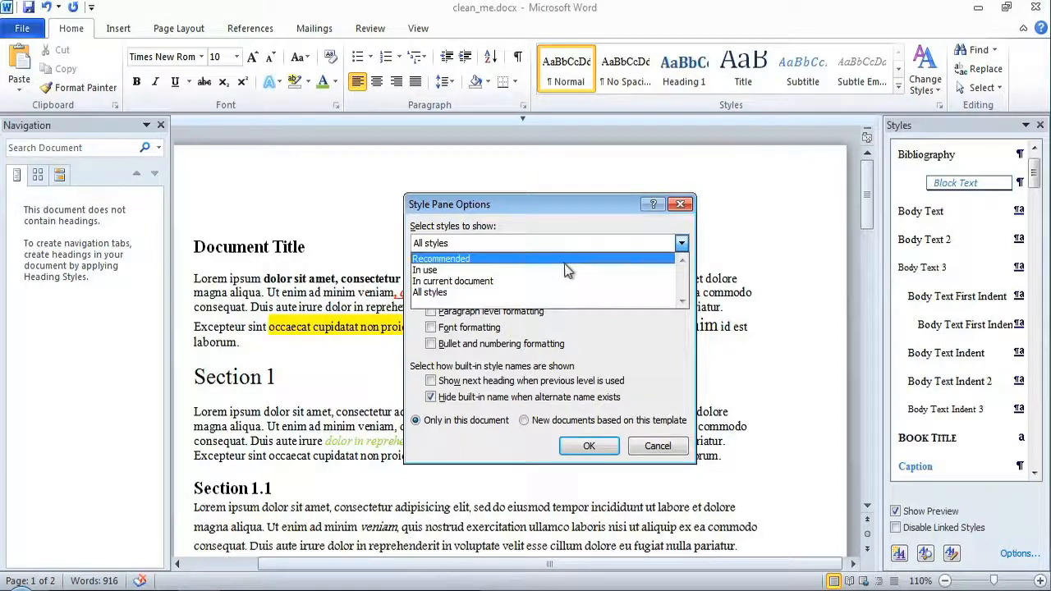
click(566, 271)
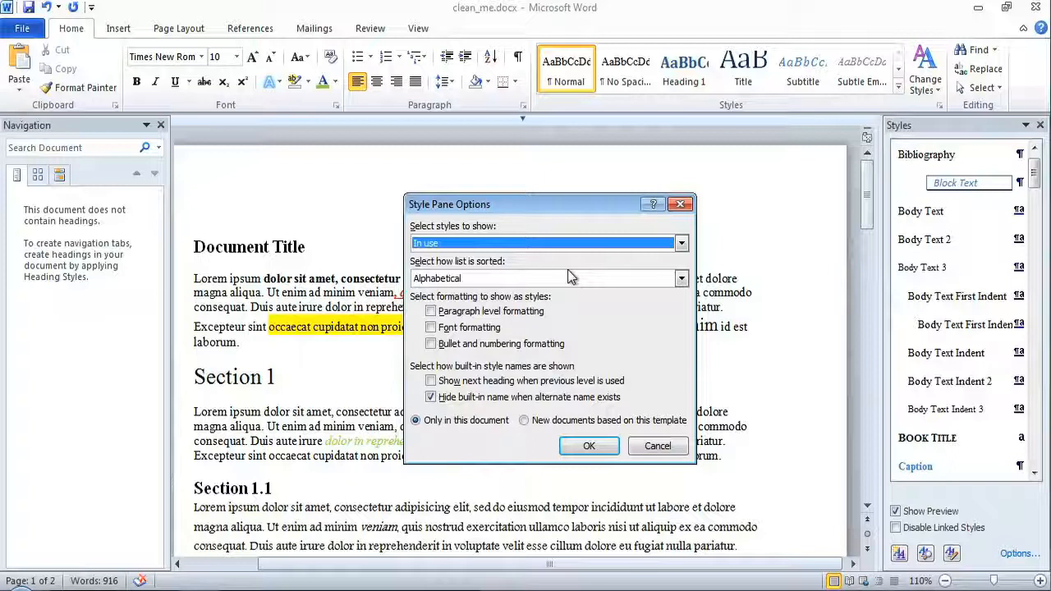
click(571, 279)
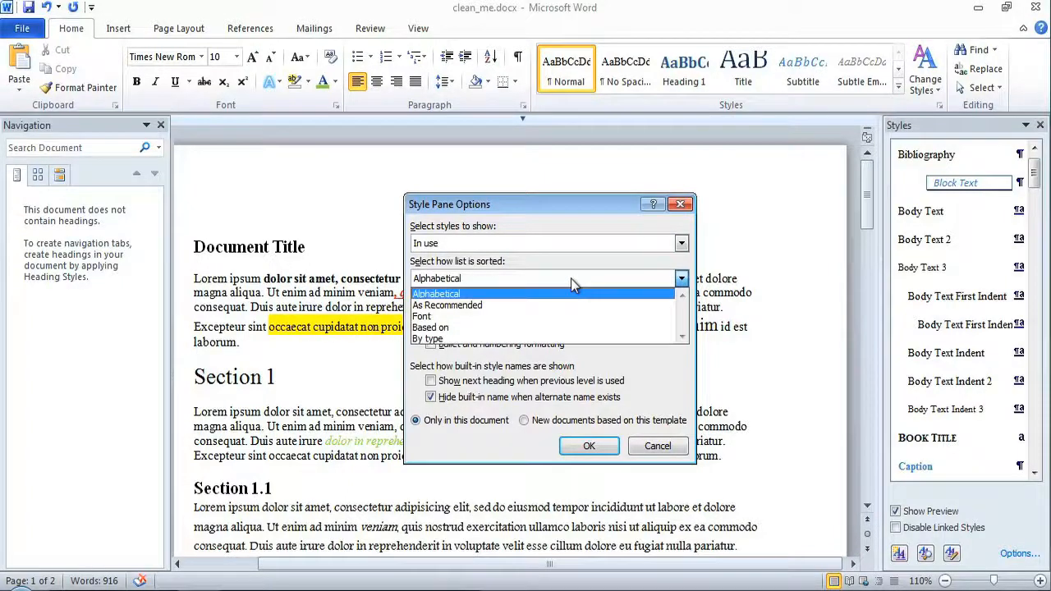
click(571, 278)
- Include paragraph level, font, and bullet and numbering formatting as styles in the list, and look through the entries
click(490, 312)
click(483, 328)
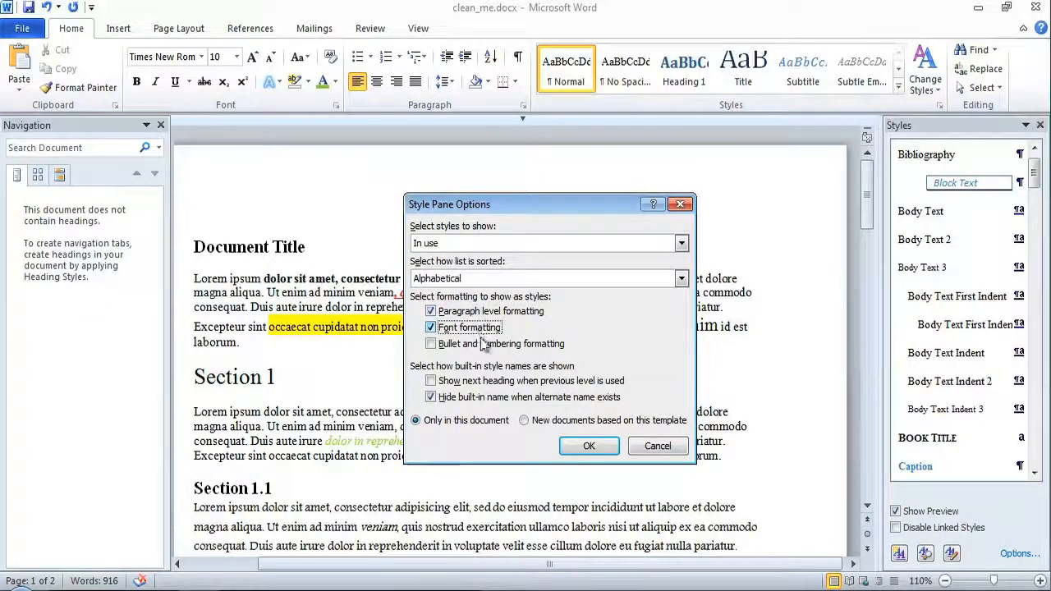
click(485, 345)
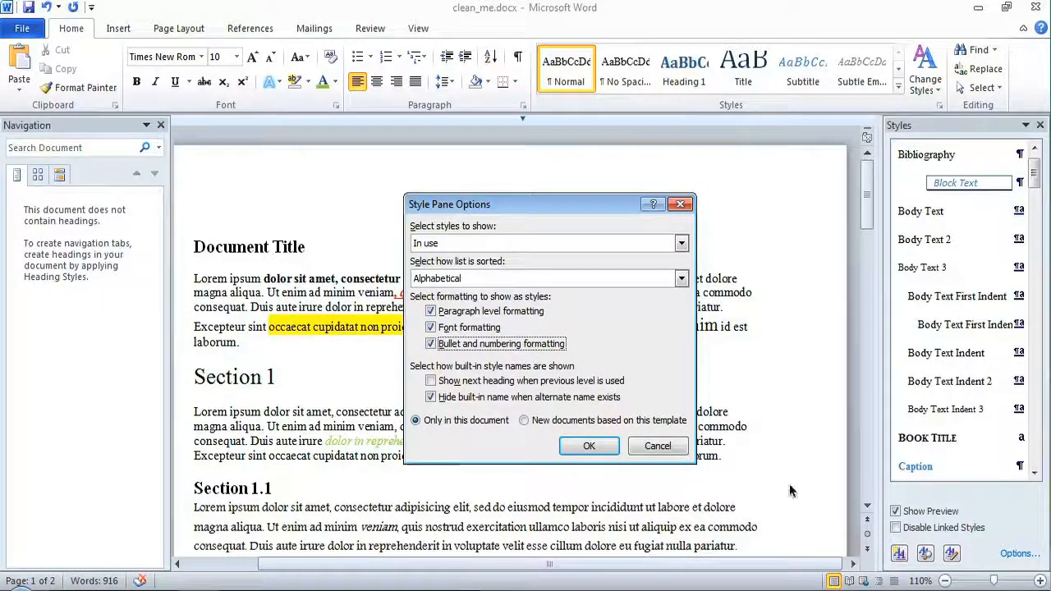
click(589, 446)
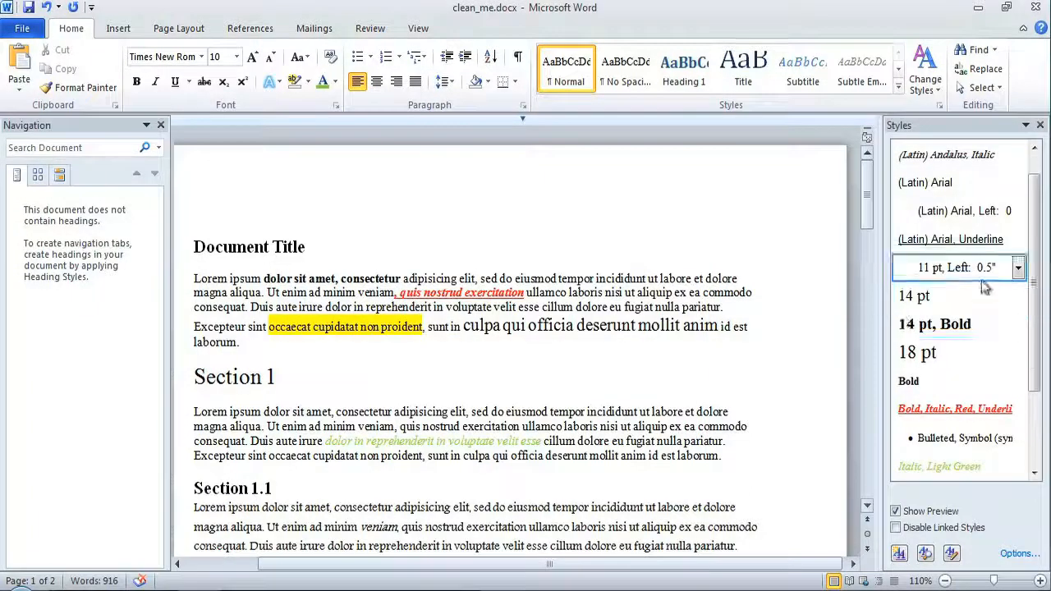
drag(1037, 233, 1042, 279)
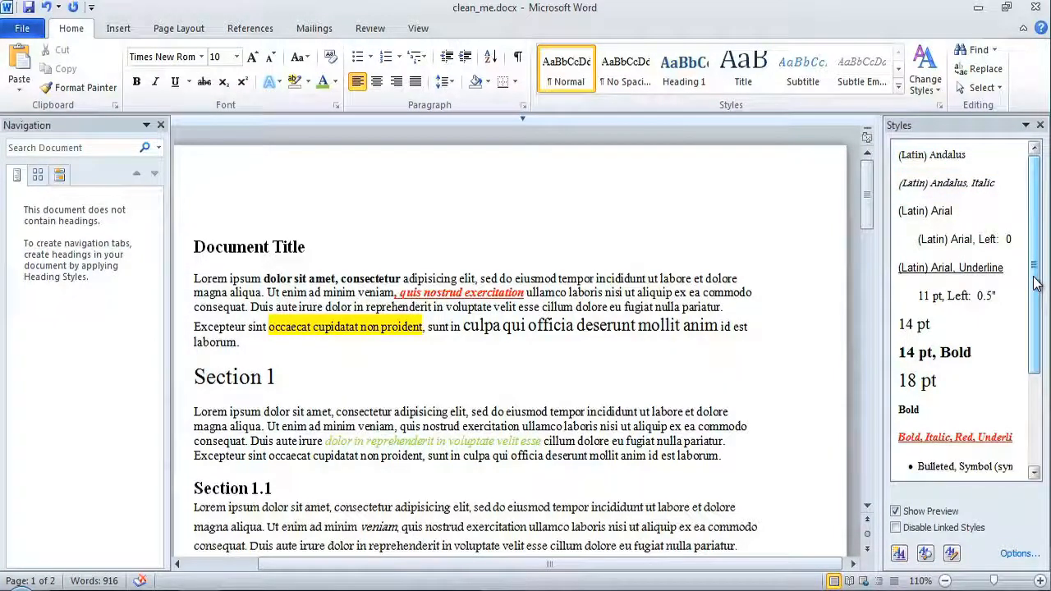
- Try to save the (Latin) Andalus formatting as a style named Some New Style Name
click(1024, 159)
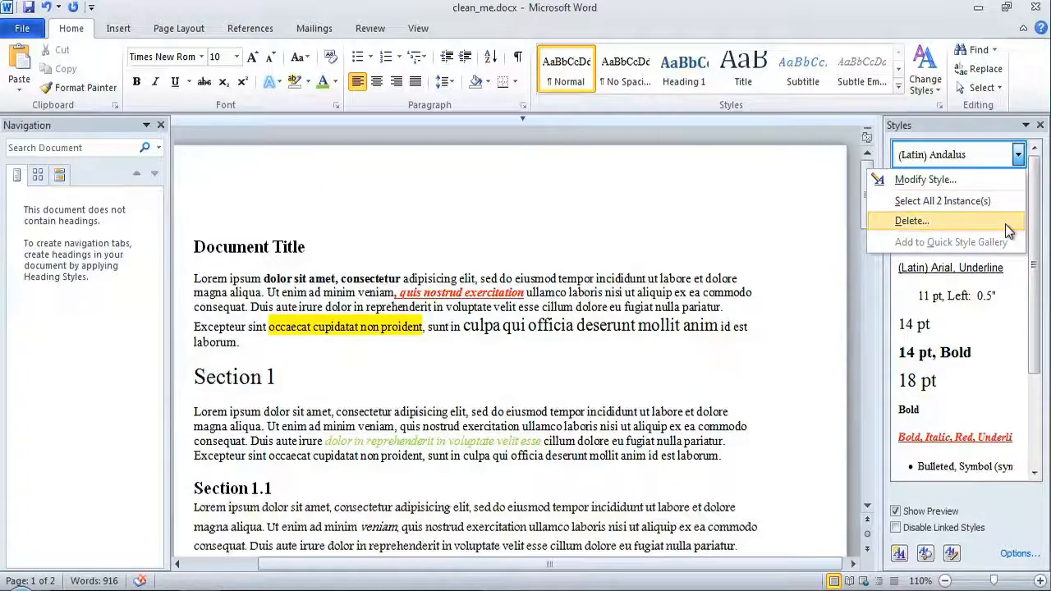
click(988, 180)
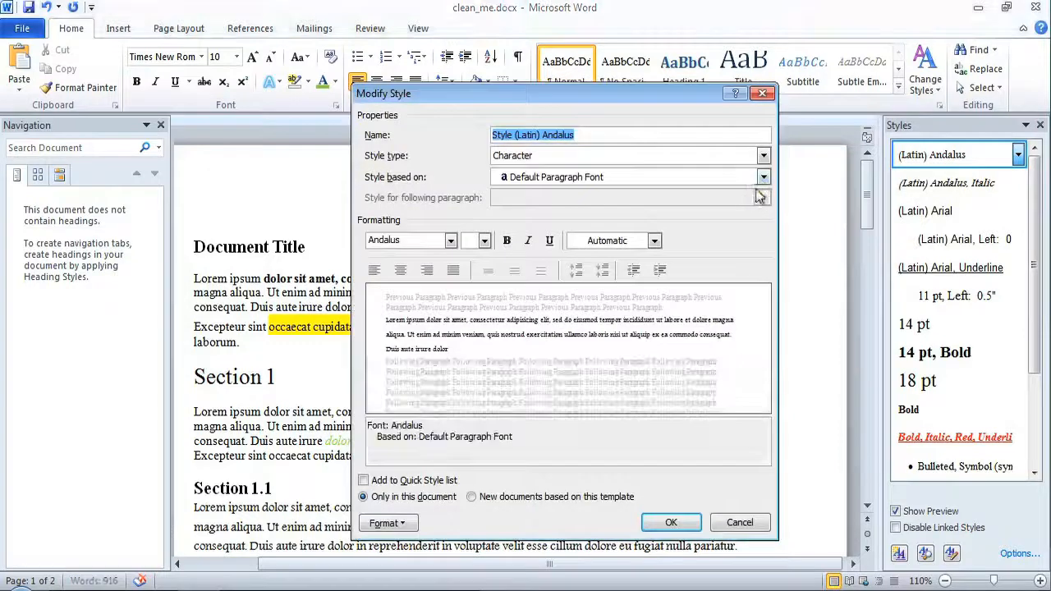
text(Some New Style Name)
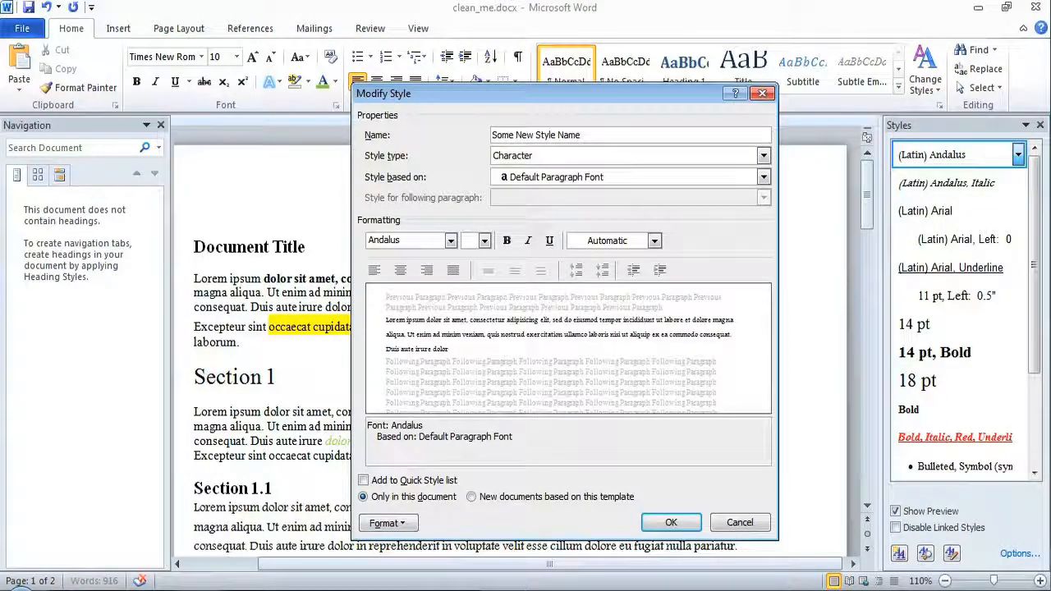
key(Return)
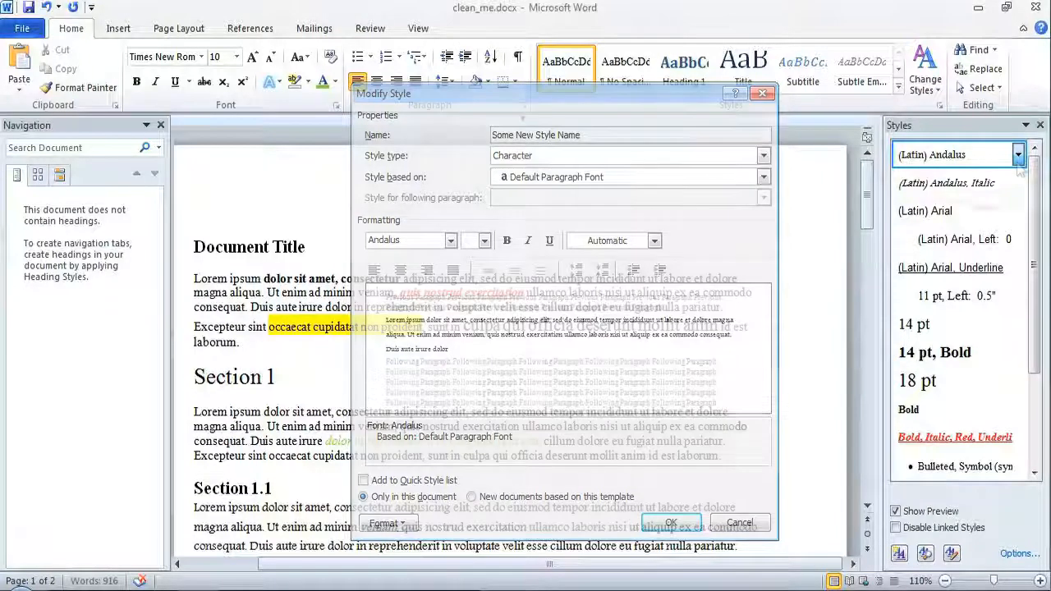
- Select all instances of the (Latin) Andalus formatting and apply the (Latin) Andalus, Italic formatting to them
click(1018, 154)
click(1002, 207)
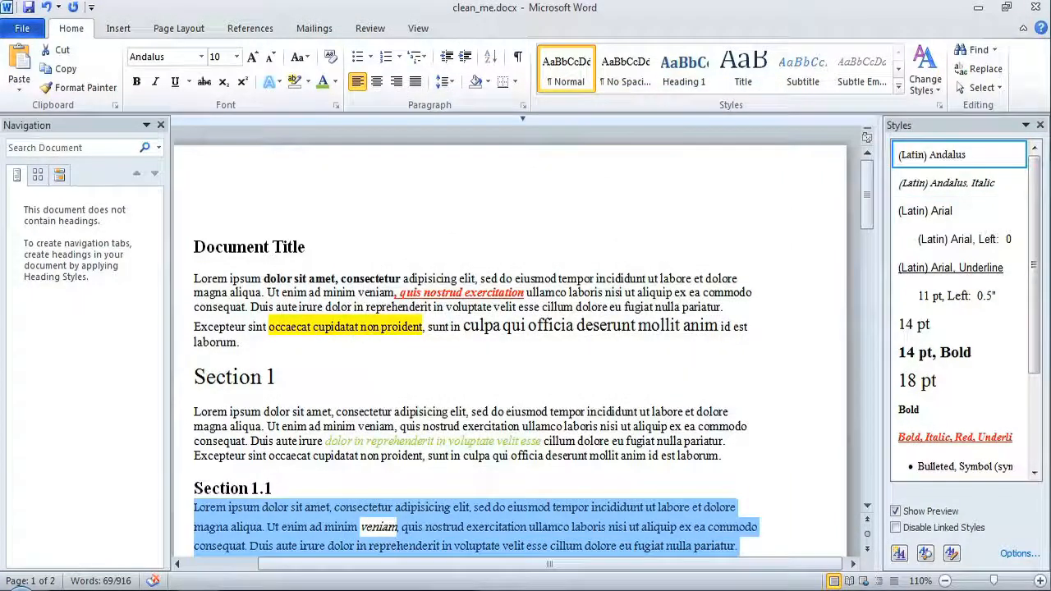
scroll(509, 345, down, 6)
scroll(509, 345, down, 20)
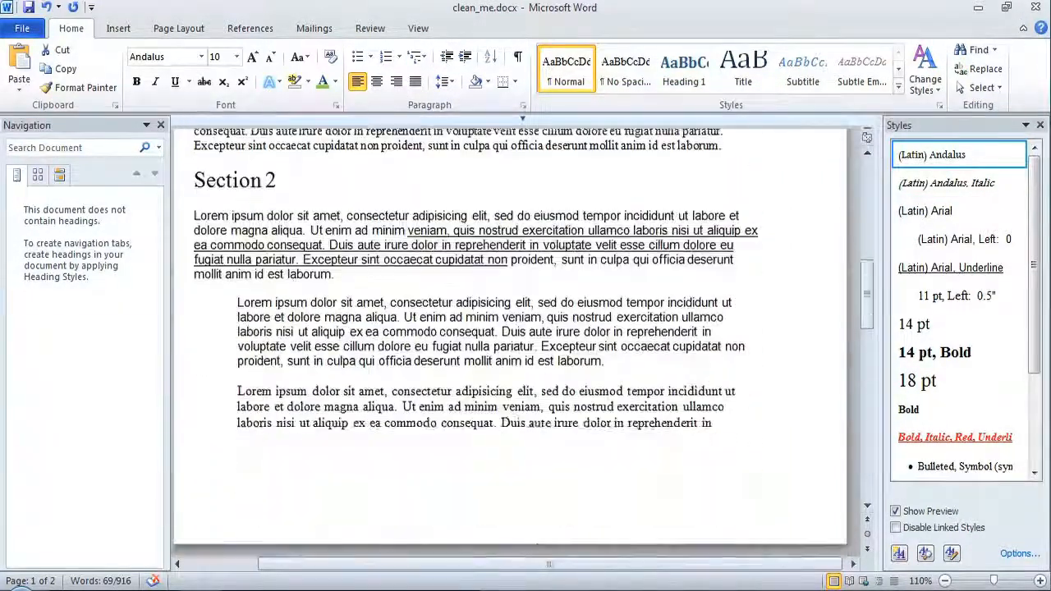
scroll(509, 345, up, 20)
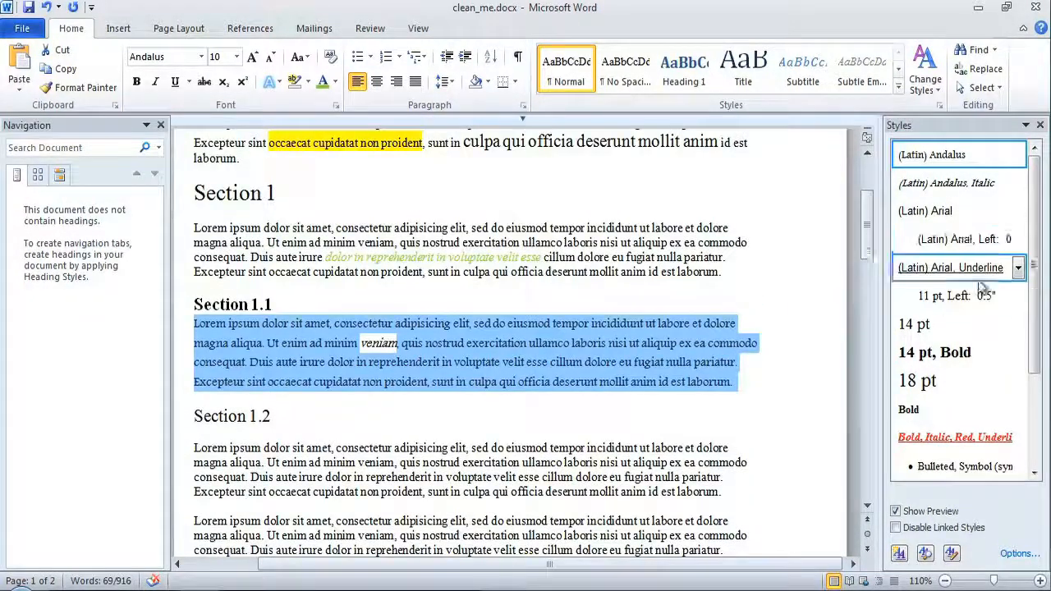
click(956, 191)
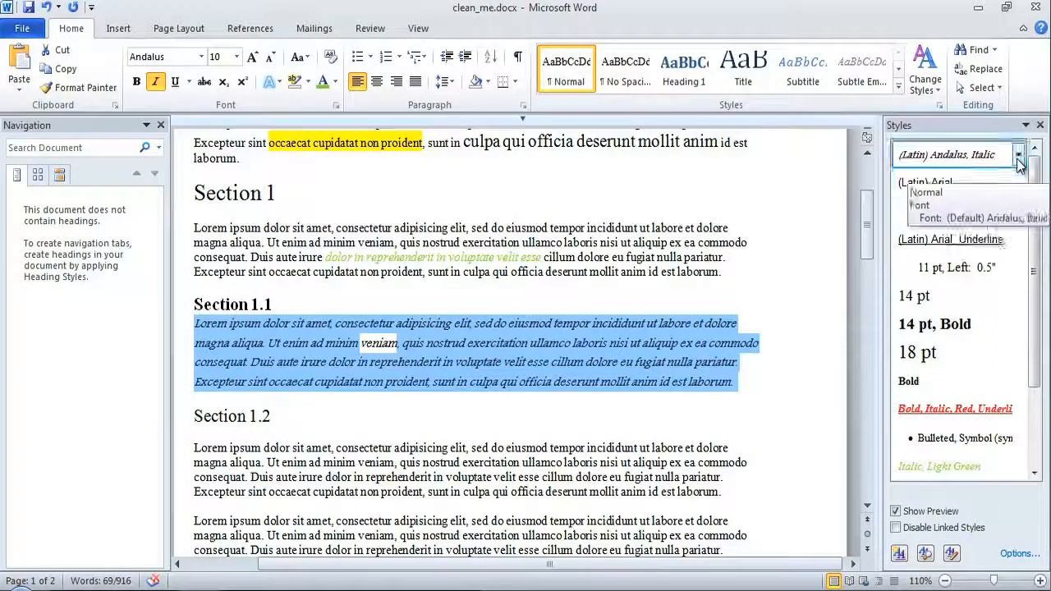
- Select all text with the (Latin) Andalus, Italic formatting and apply the Normal style to it
click(1019, 184)
click(1009, 203)
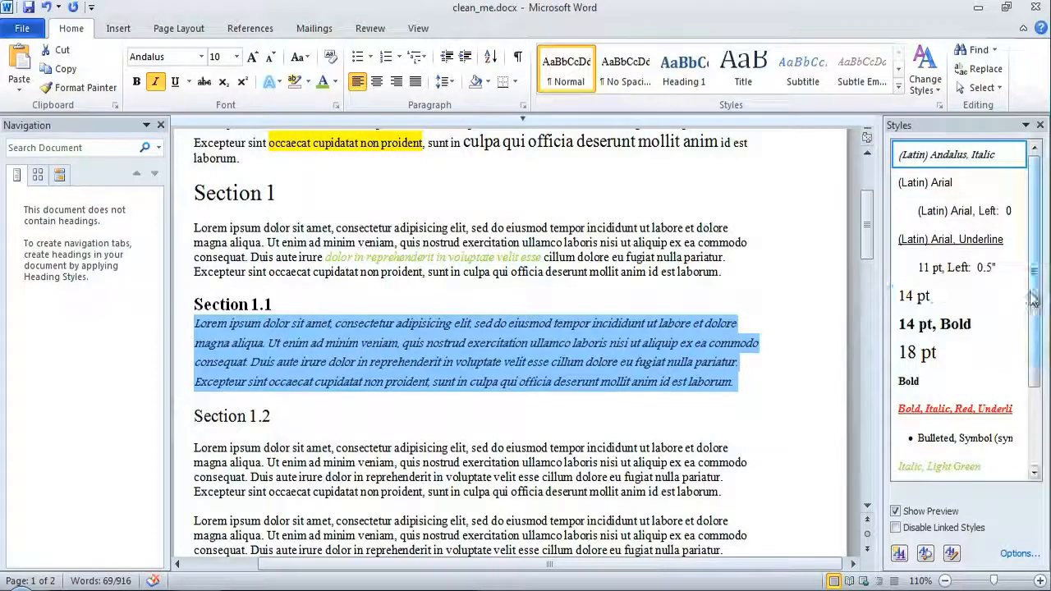
scroll(1010, 345, down, 4)
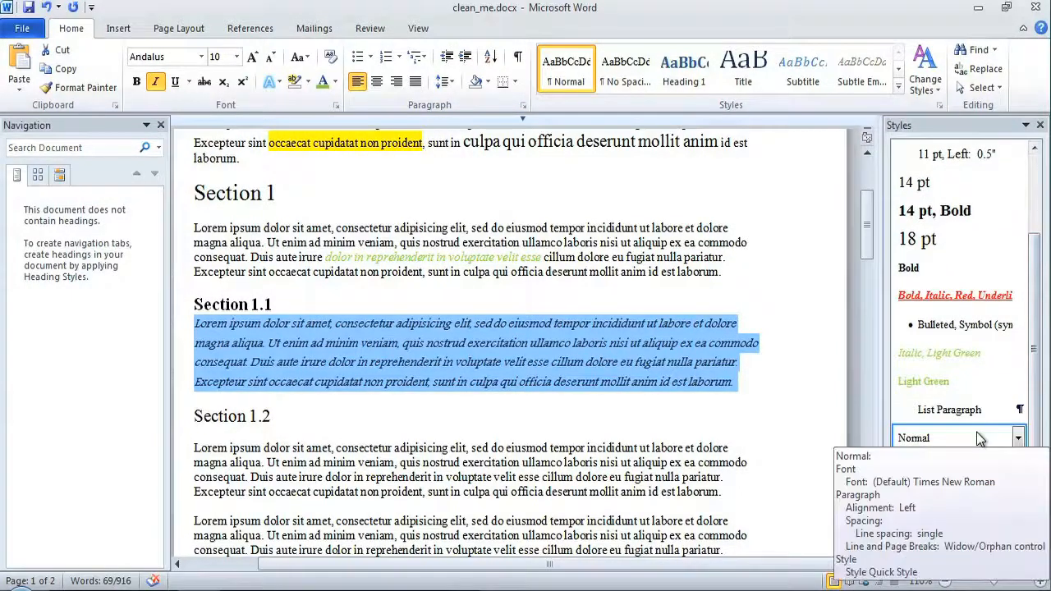
click(979, 438)
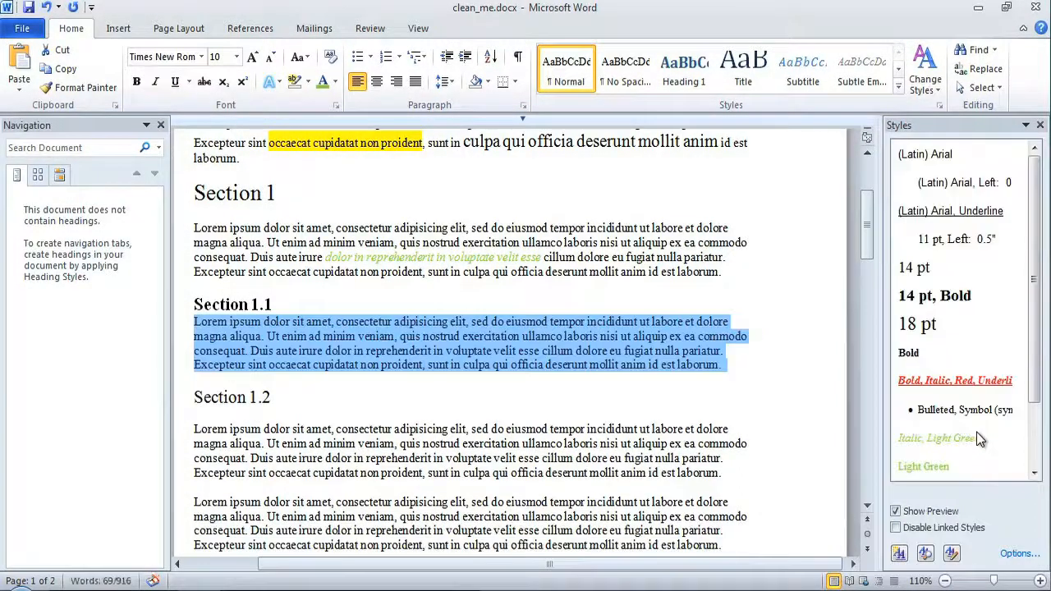
- Select all instances of the (Latin) Arial formatting and apply the Normal style to them
click(1019, 155)
click(1006, 205)
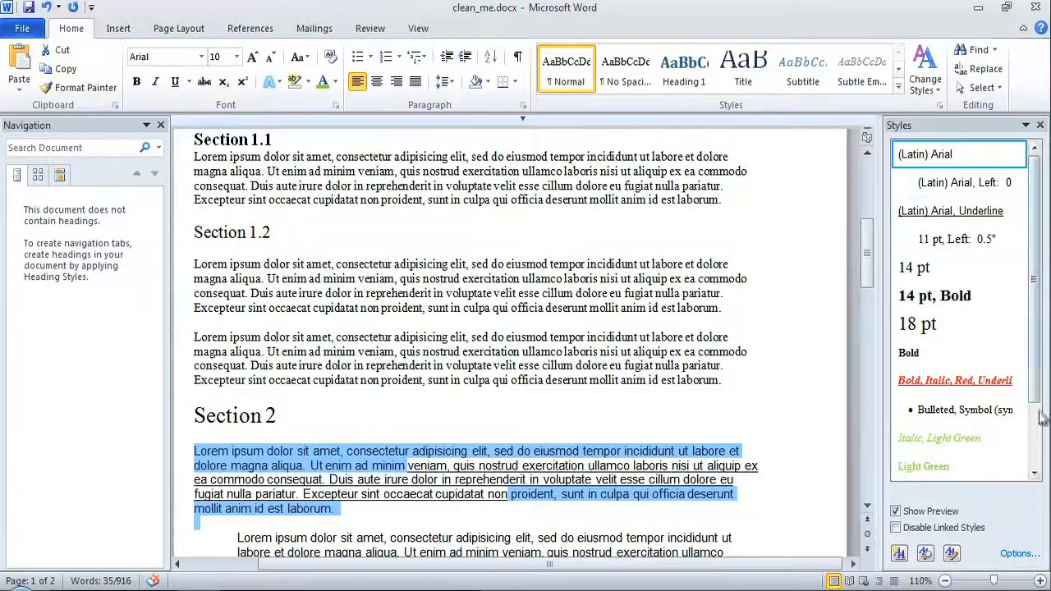
scroll(1037, 321, down, 2)
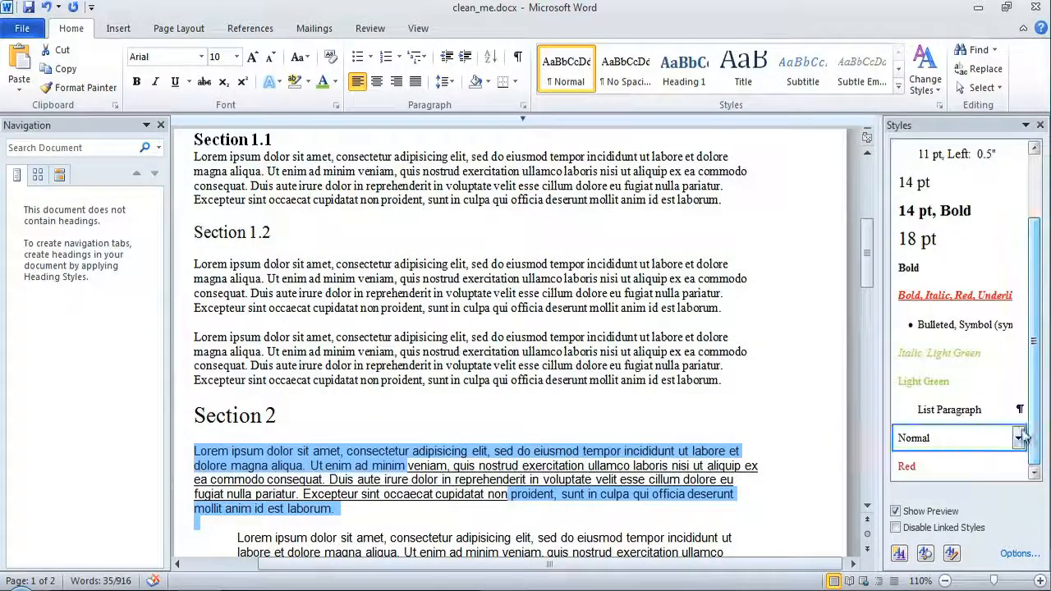
click(989, 439)
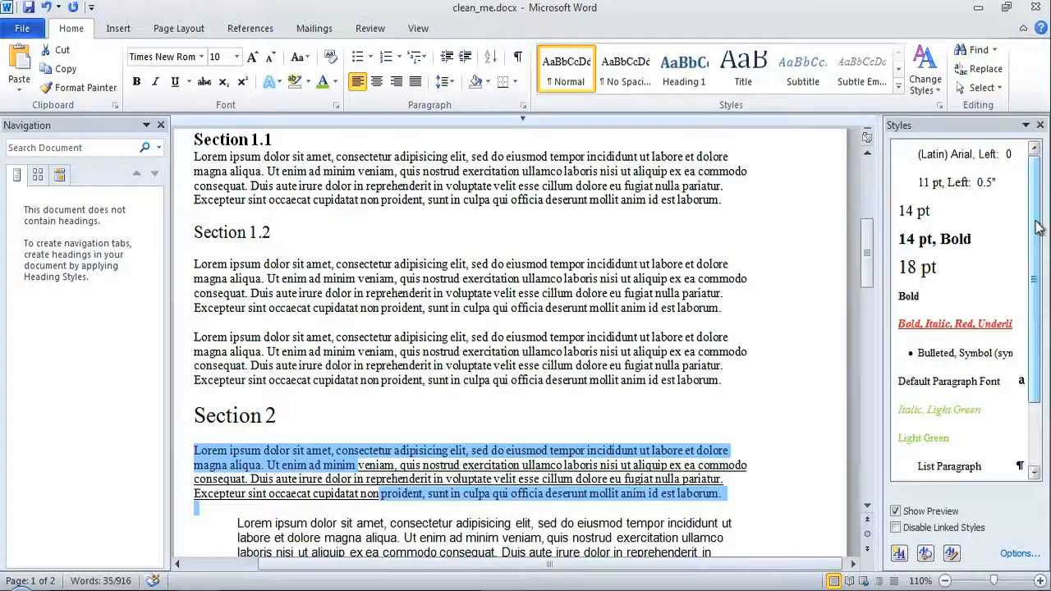
- Select the indented Arial text, then delete all instances of the 11 pt, Left: 0.5" formatting and check the paragraphs under Section 2
click(1018, 155)
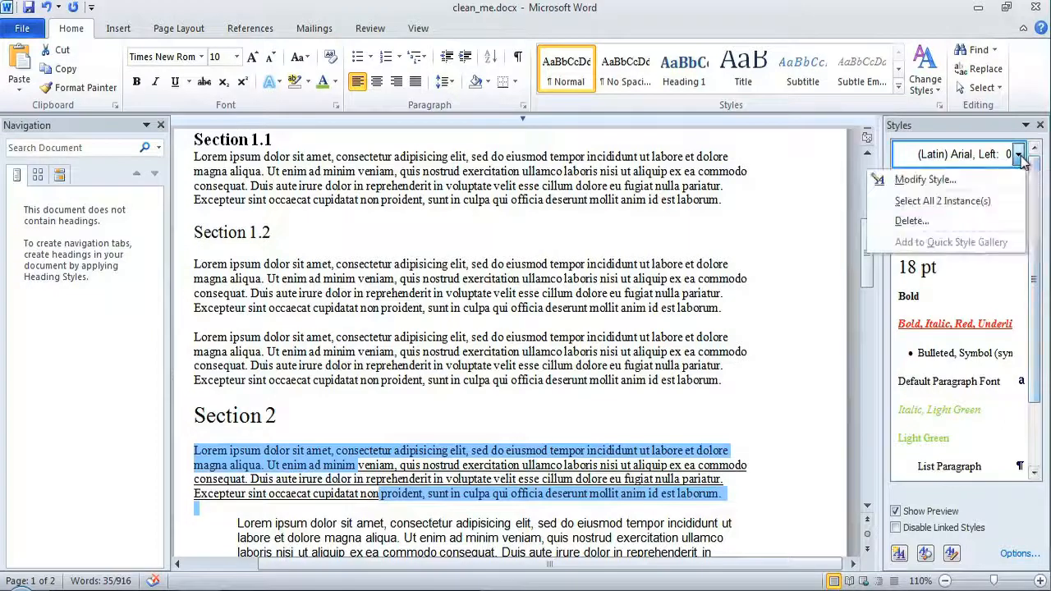
click(1010, 200)
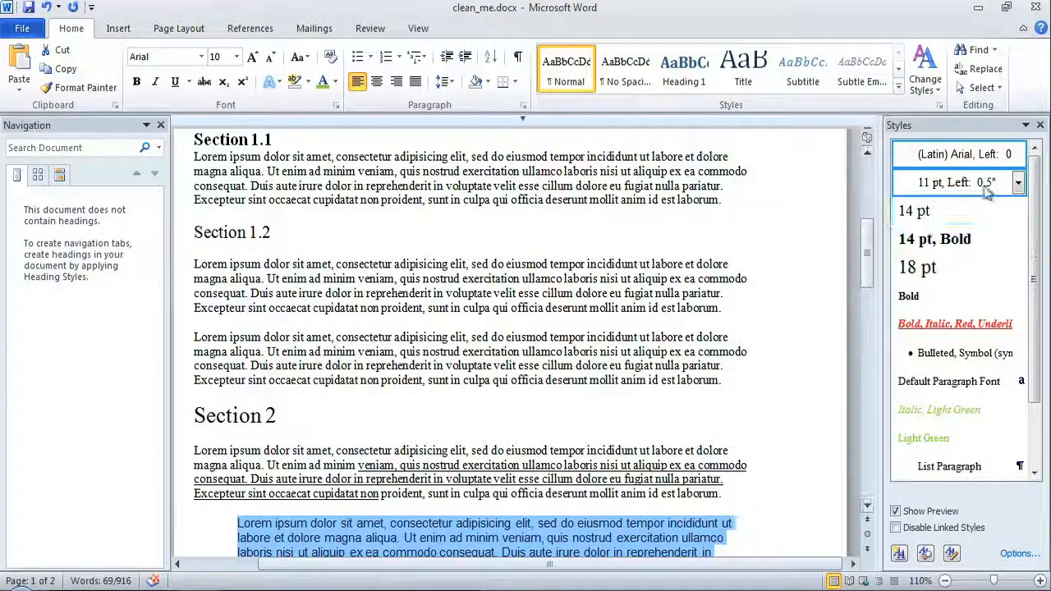
click(1018, 183)
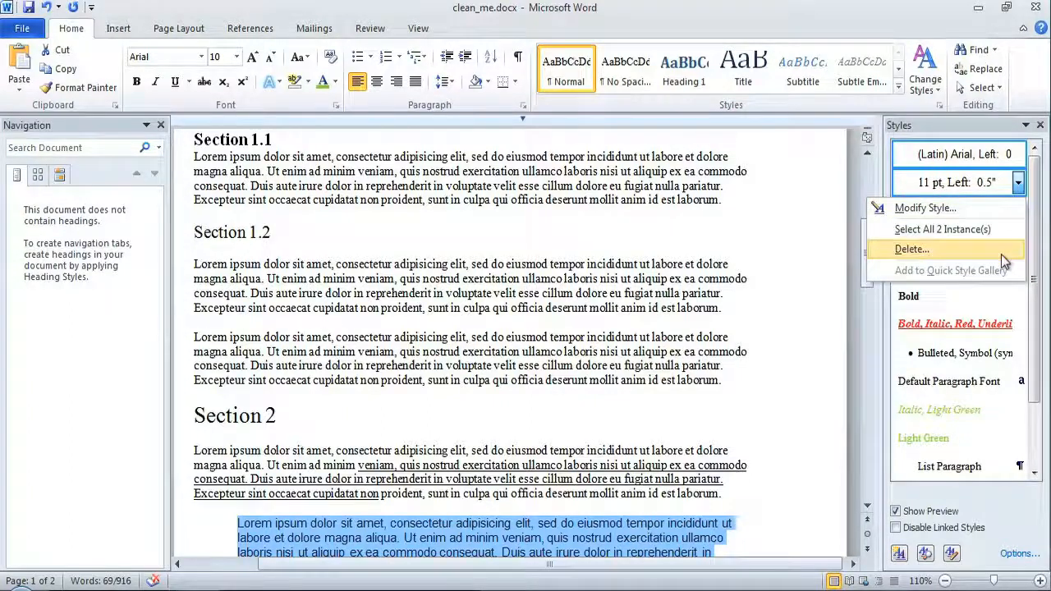
click(1004, 256)
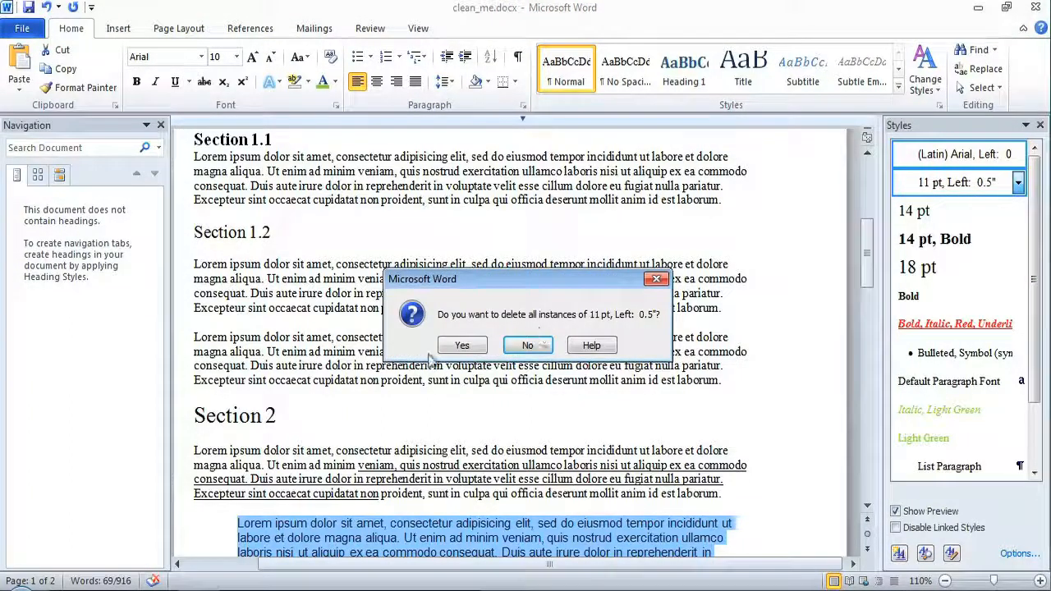
click(465, 346)
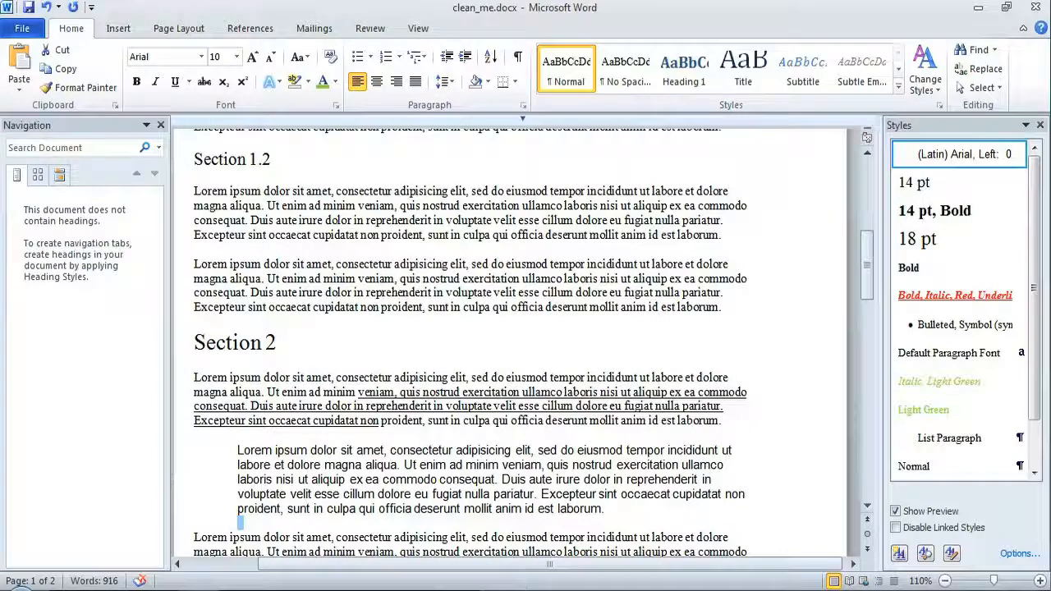
drag(863, 272, 865, 281)
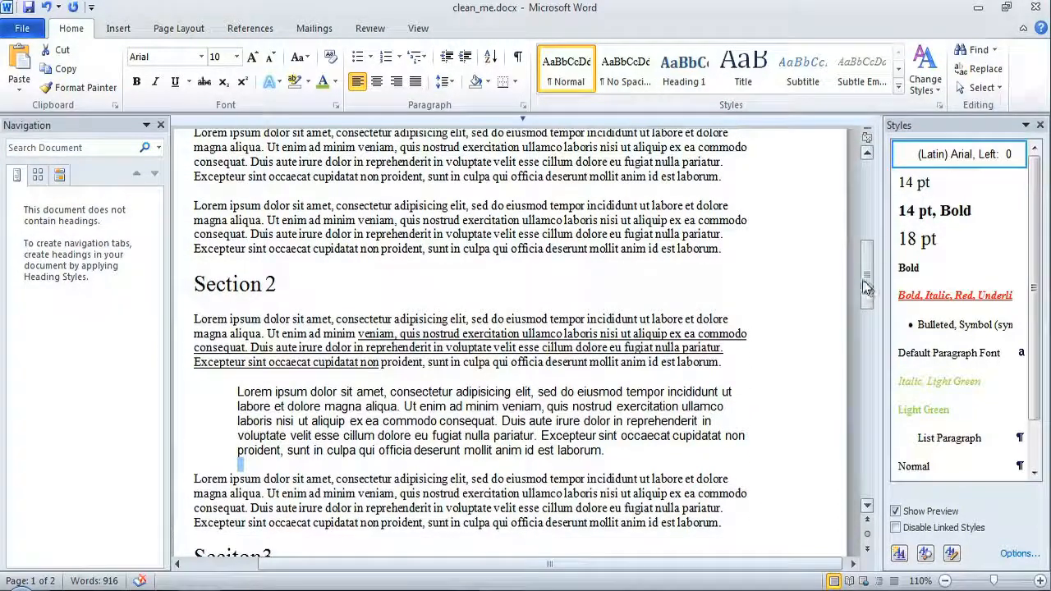
- Open the available actions for the indented (Latin) Arial, Left formatting entry
click(1018, 155)
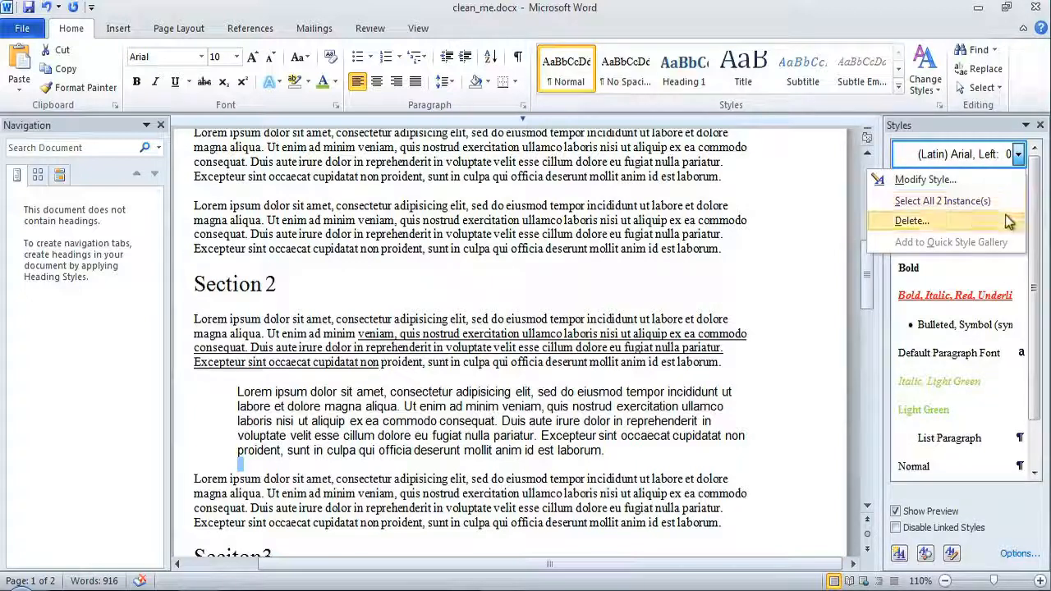